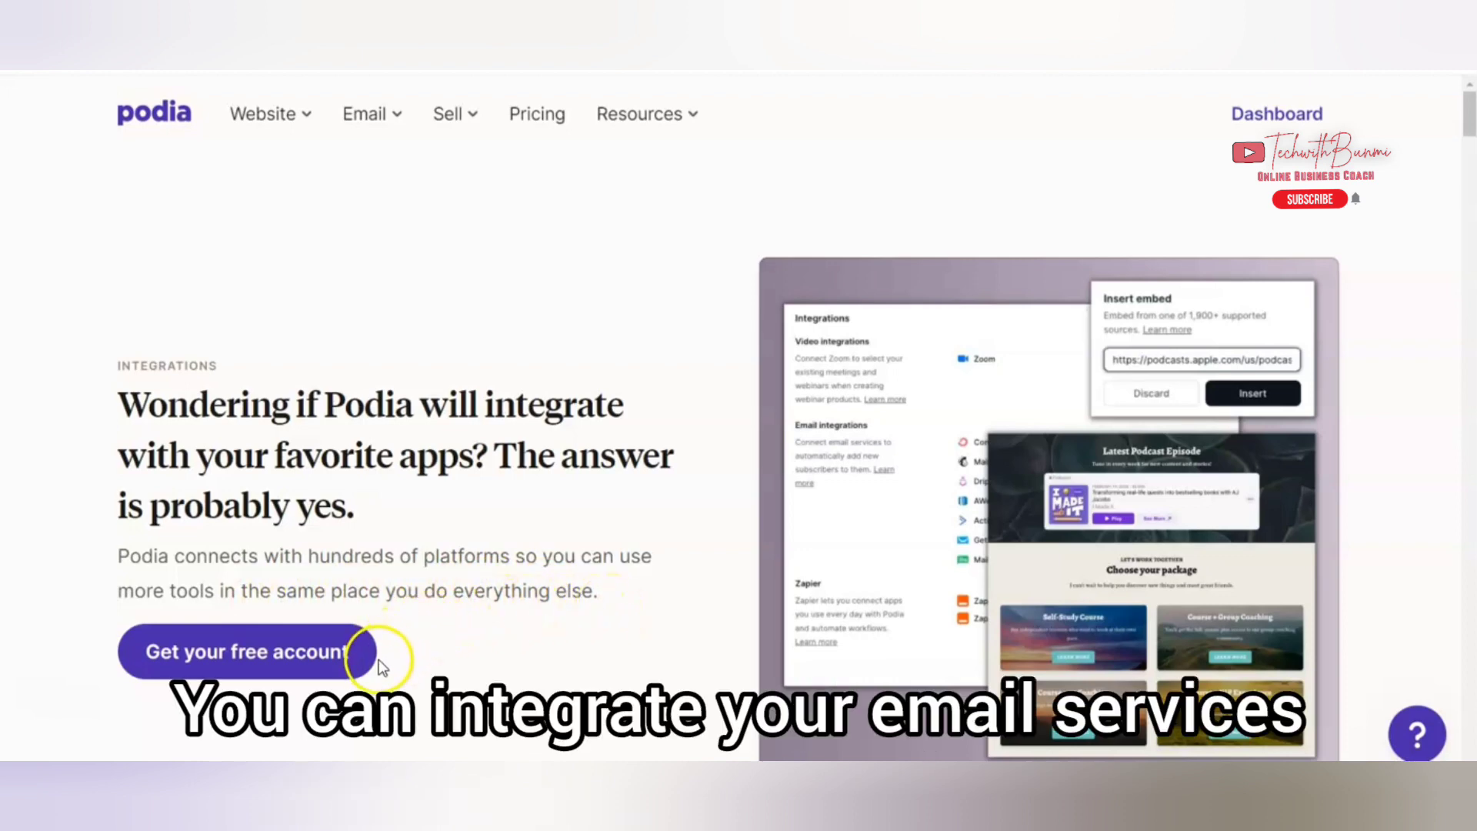
Look over the integrations page and the feature lists for email and for selling products
{"action": "scroll", "coordinate": [373, 640], "scroll_direction": "down", "scroll_amount": 3}
{"action": "scroll", "coordinate": [388, 594], "scroll_direction": "up", "scroll_amount": 2}
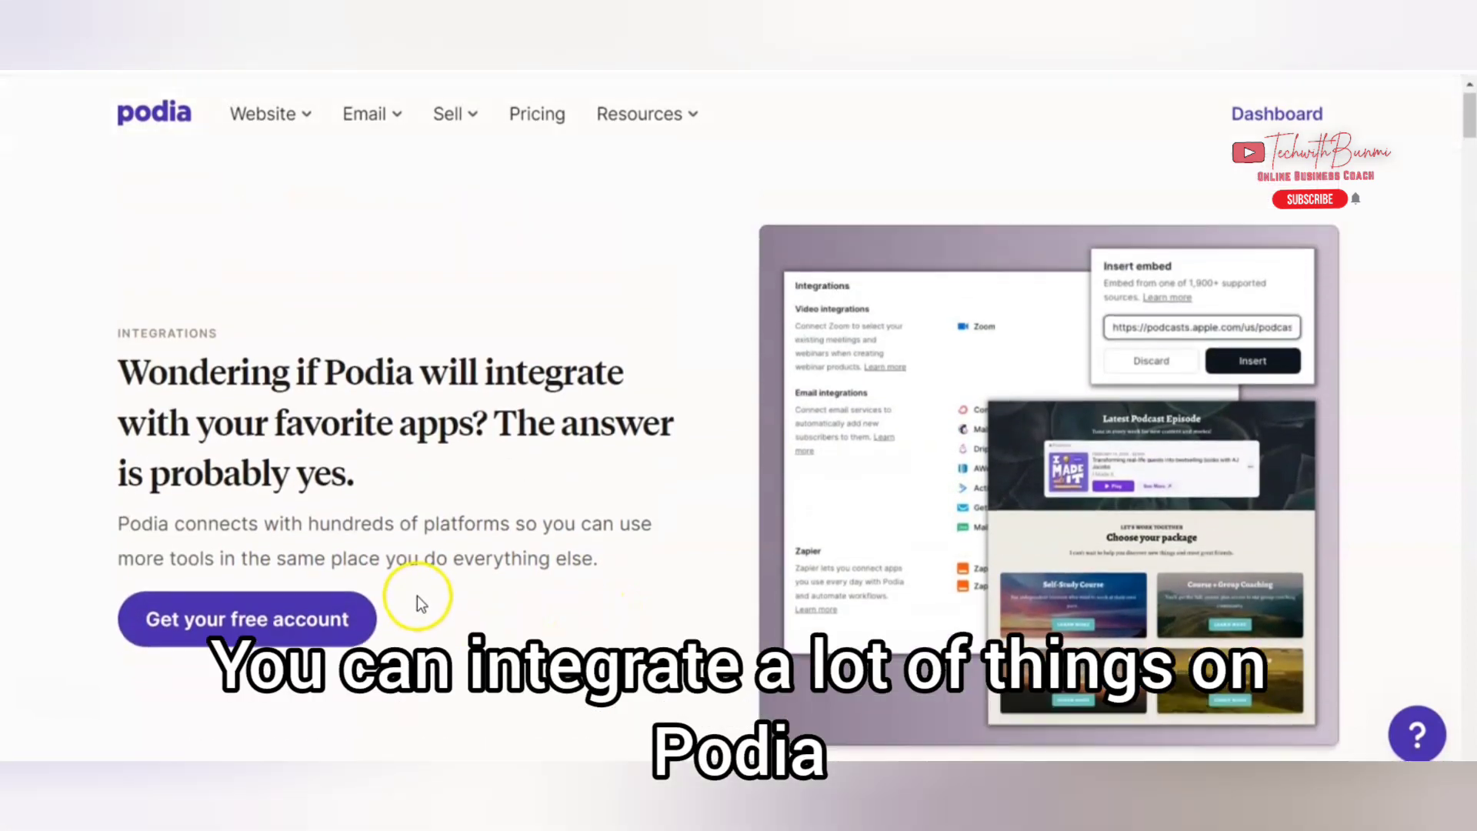
{"action": "scroll", "coordinate": [420, 604], "scroll_direction": "up", "scroll_amount": 1}
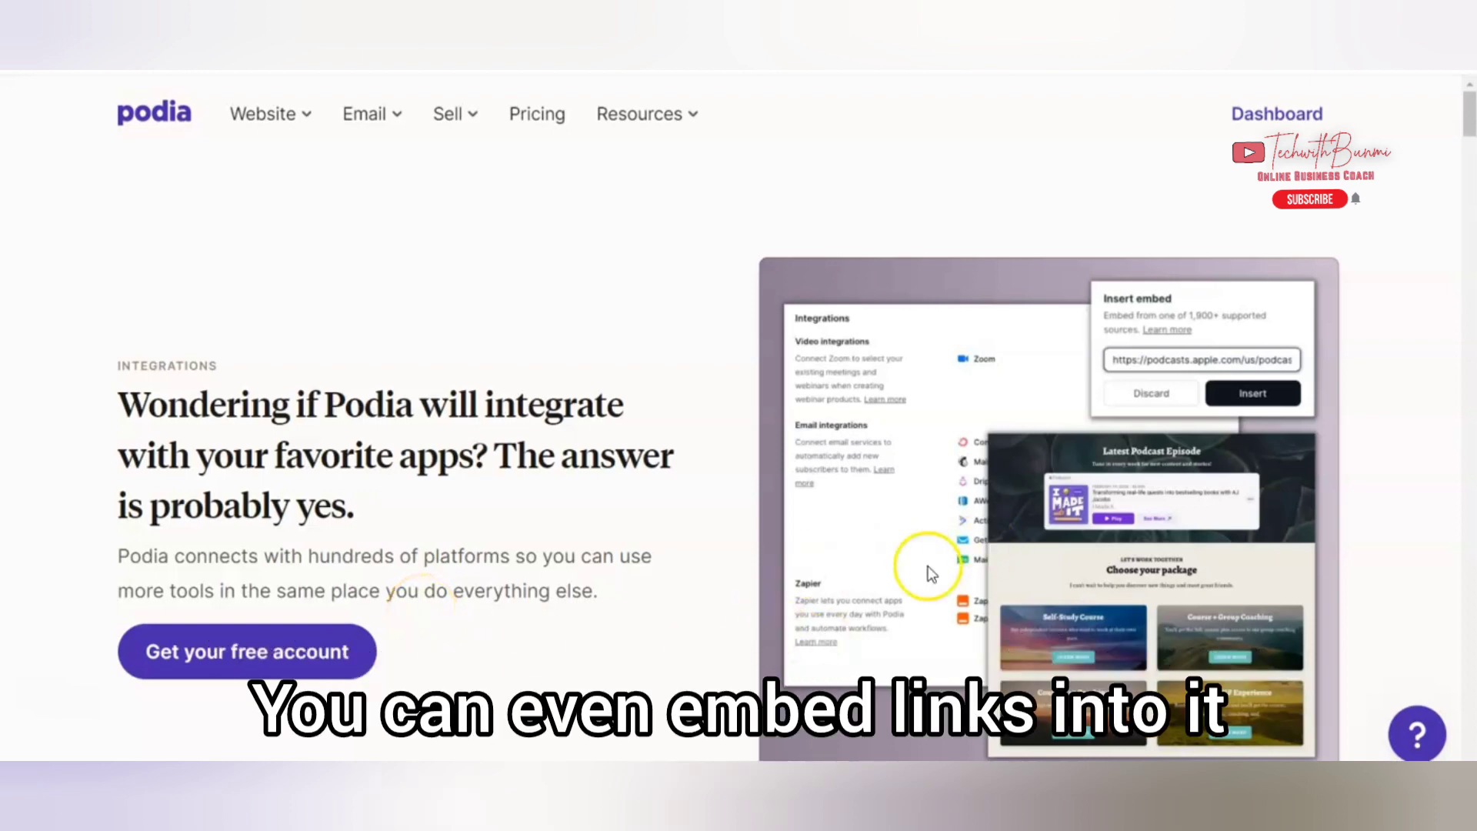
{"action": "scroll", "coordinate": [847, 561], "scroll_direction": "down", "scroll_amount": 2}
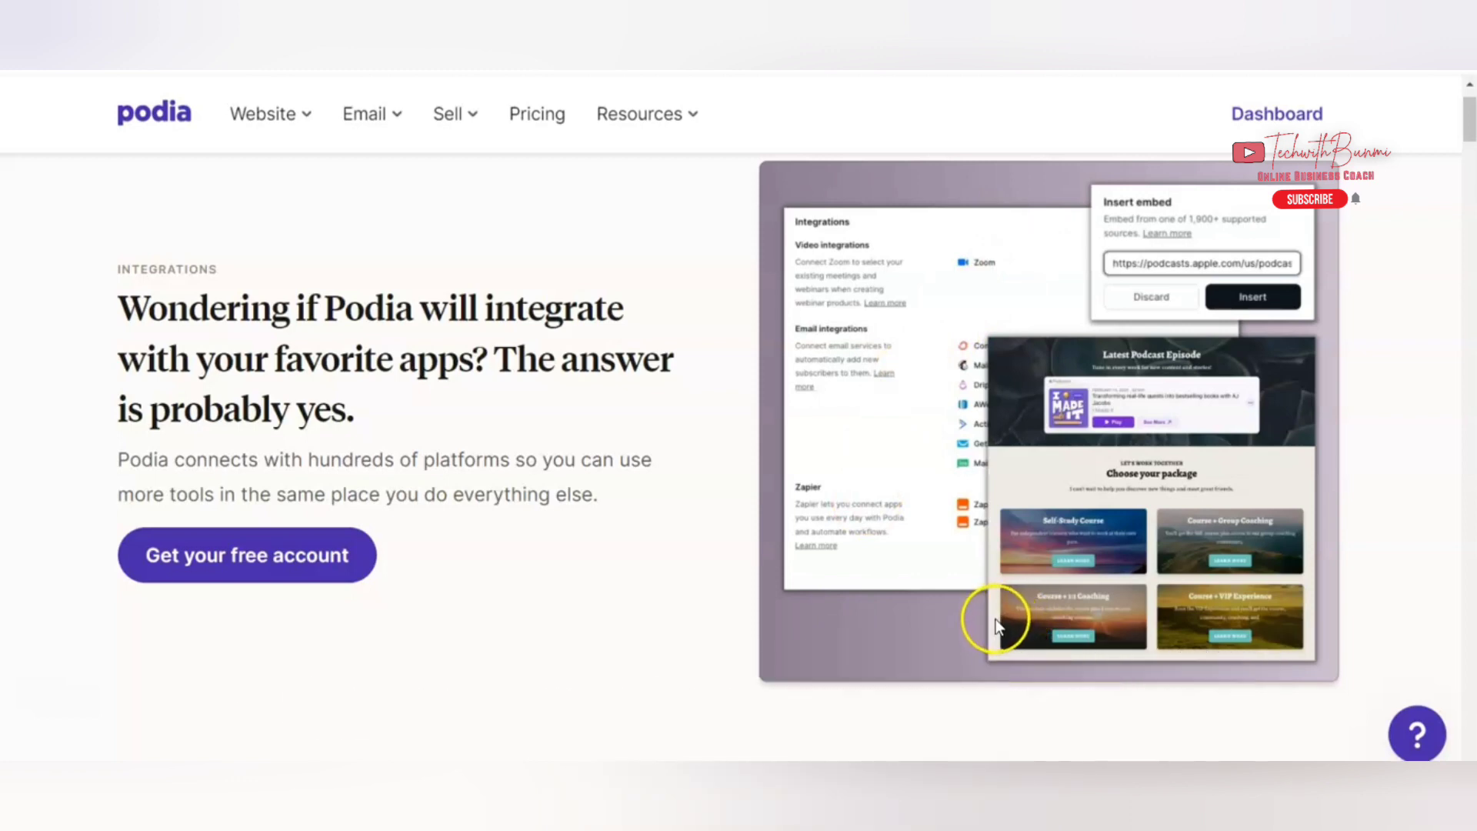
{"action": "left_click", "coordinate": [399, 117]}
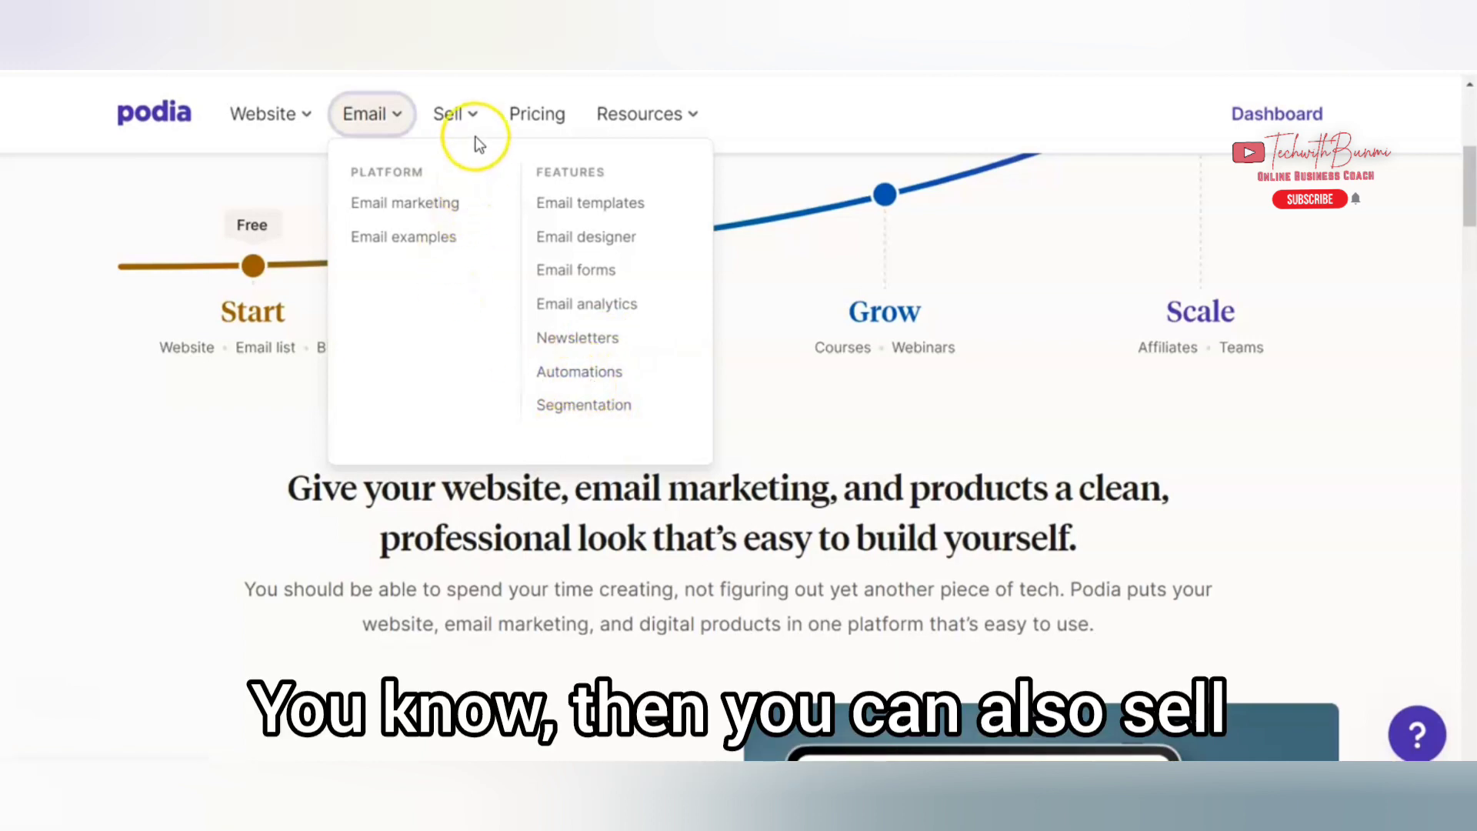
{"action": "left_click", "coordinate": [454, 115]}
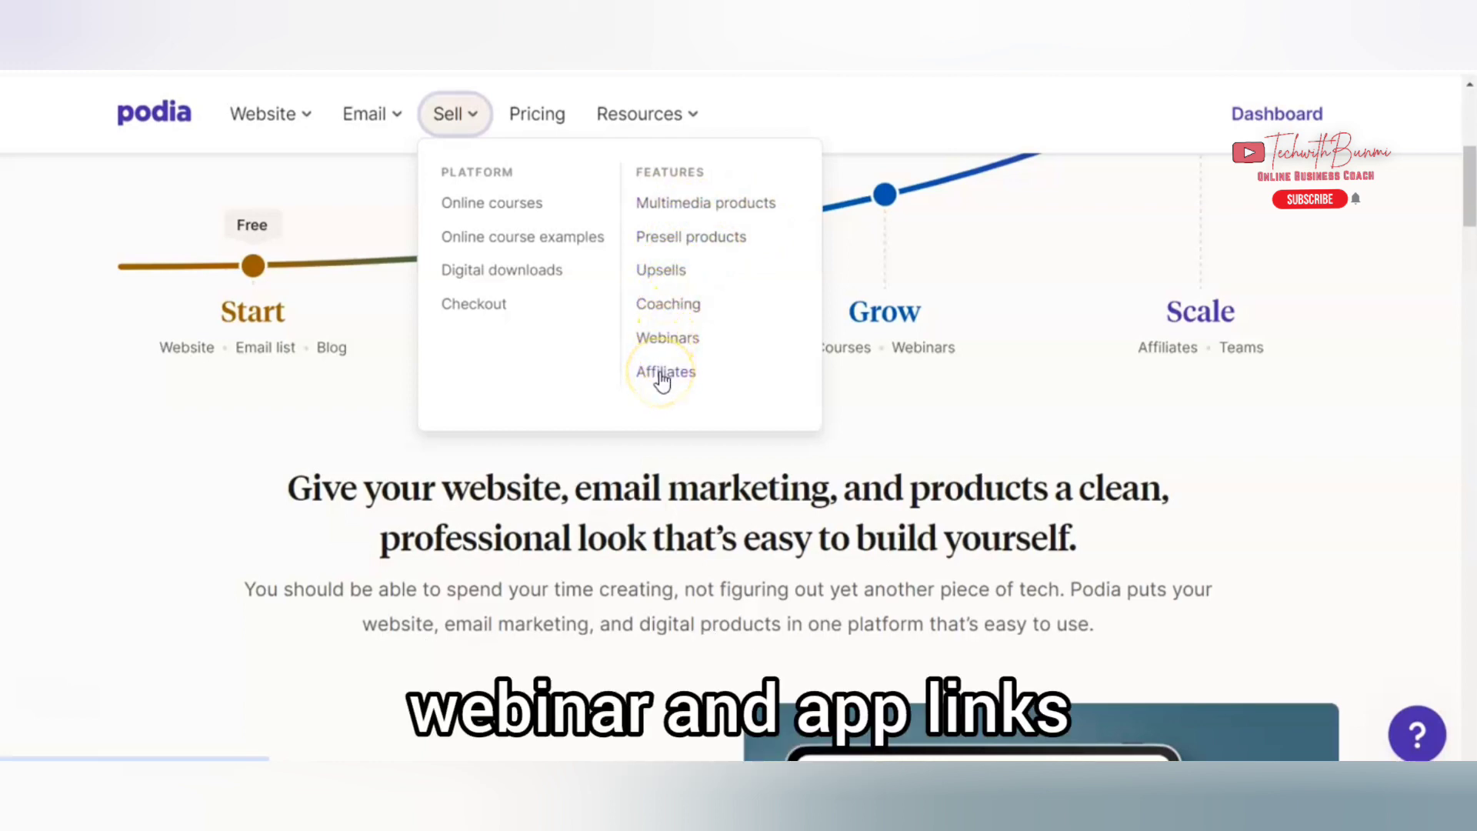
Open the pricing page and view the Free, Starter, Mover and Shaker plans
{"action": "left_click", "coordinate": [541, 117]}
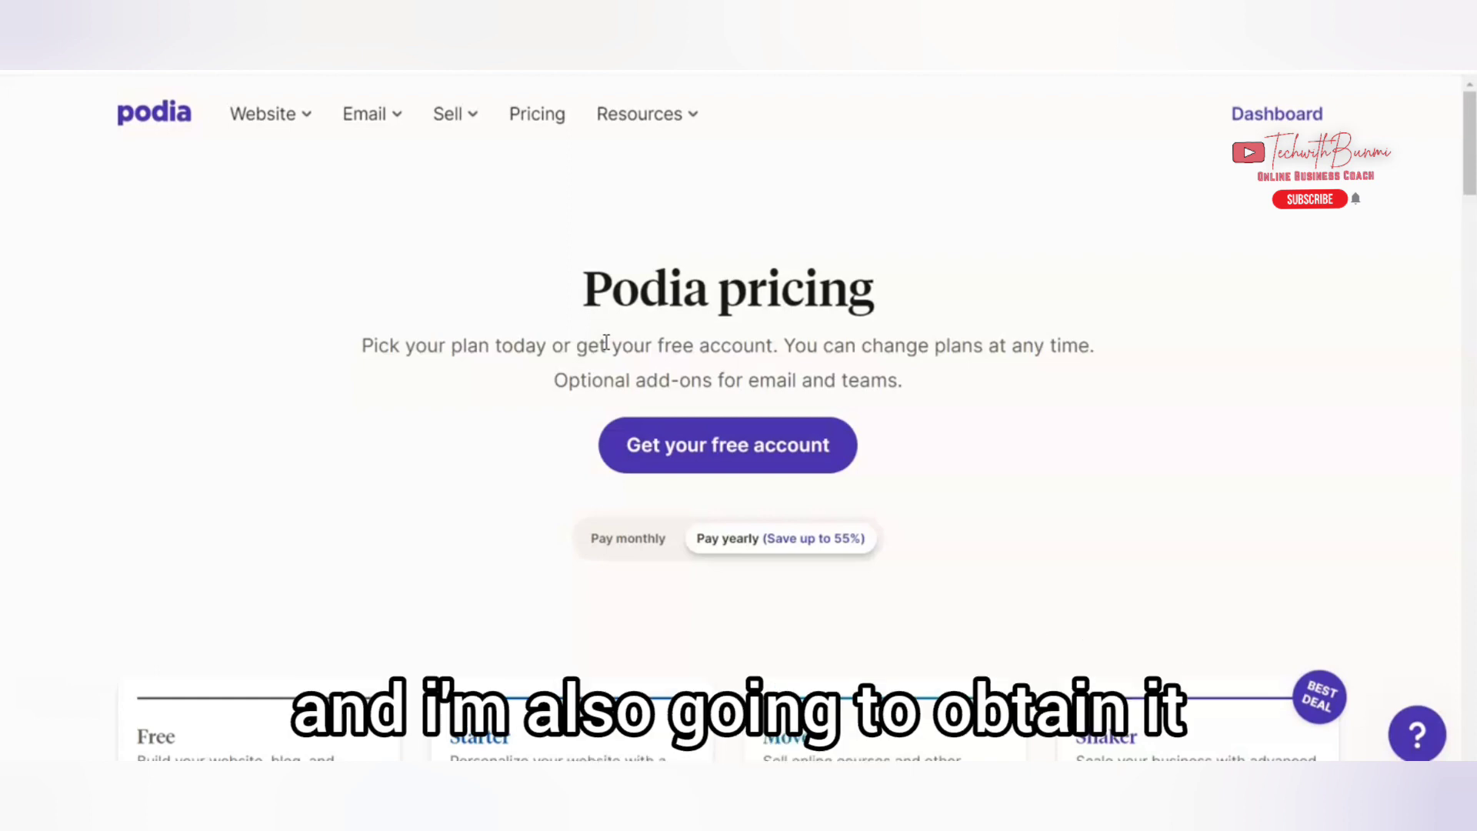
{"action": "scroll", "coordinate": [593, 343], "scroll_direction": "down", "scroll_amount": 5}
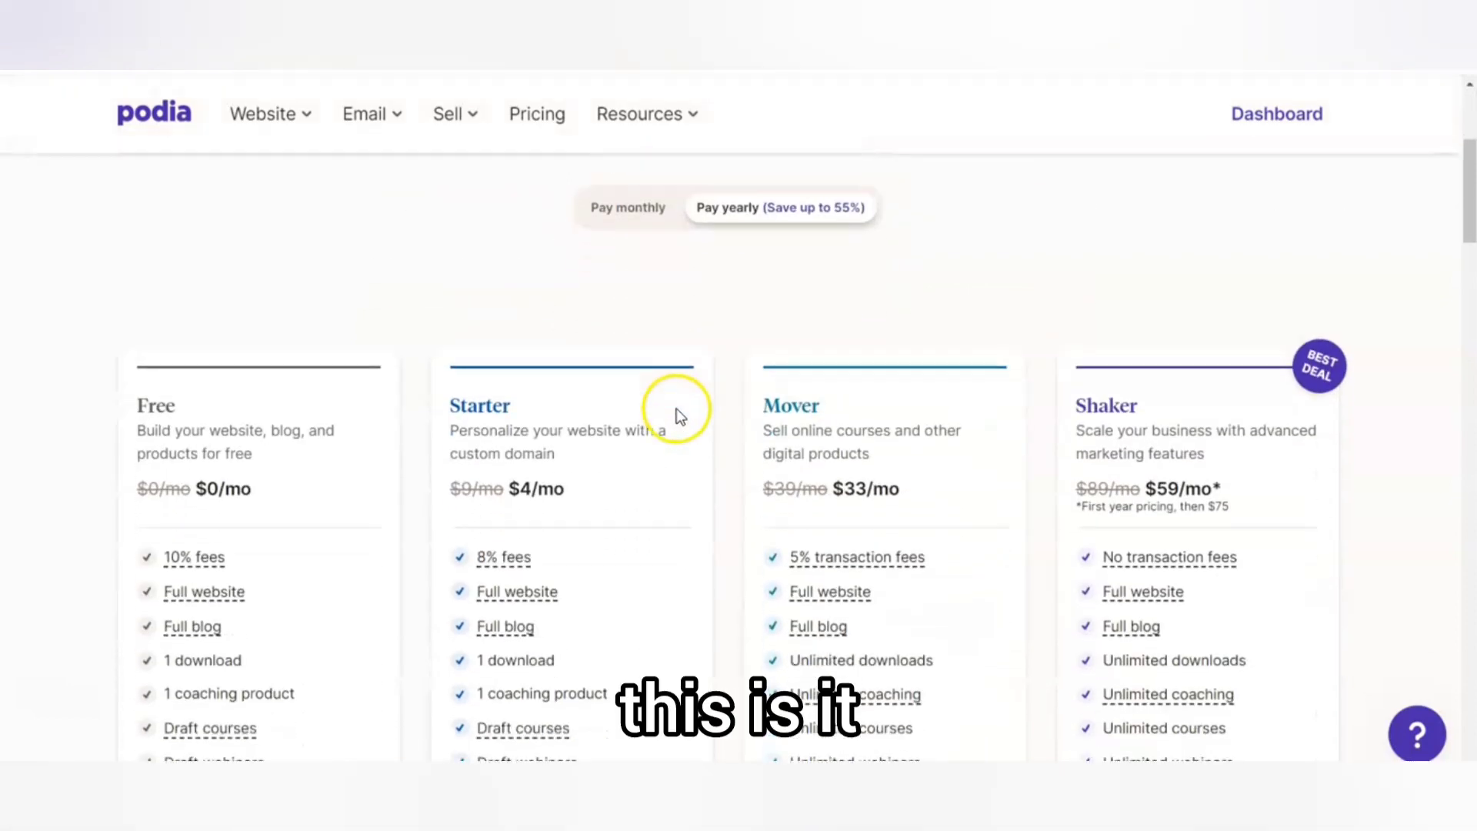
{"action": "scroll", "coordinate": [682, 395], "scroll_direction": "down", "scroll_amount": 5}
{"action": "scroll", "coordinate": [451, 531], "scroll_direction": "up", "scroll_amount": 3}
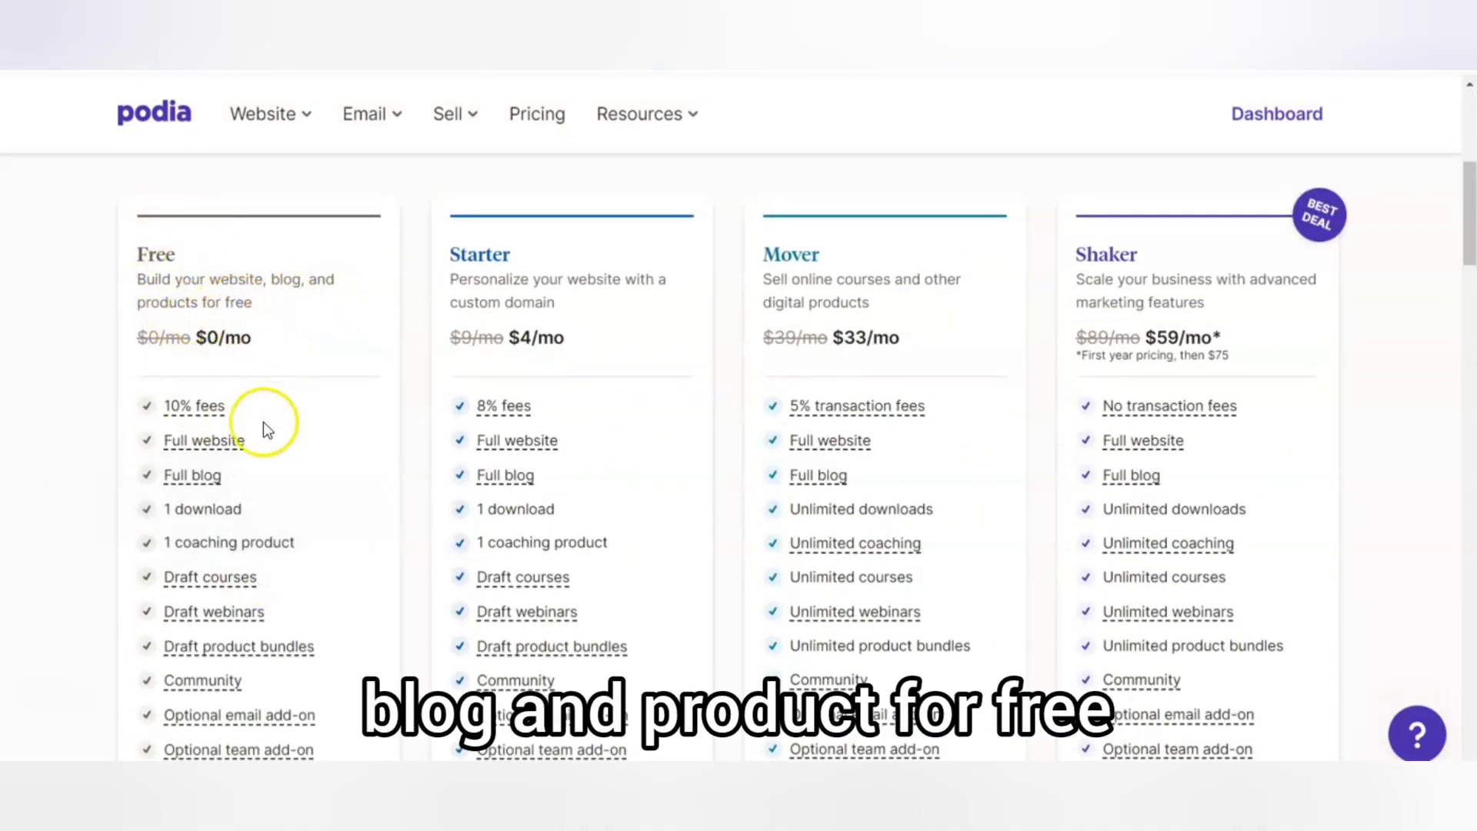
Examine the features included in the Free plan, from the full blog down to the optional add-ons
{"action": "mouse_move", "coordinate": [207, 468]}
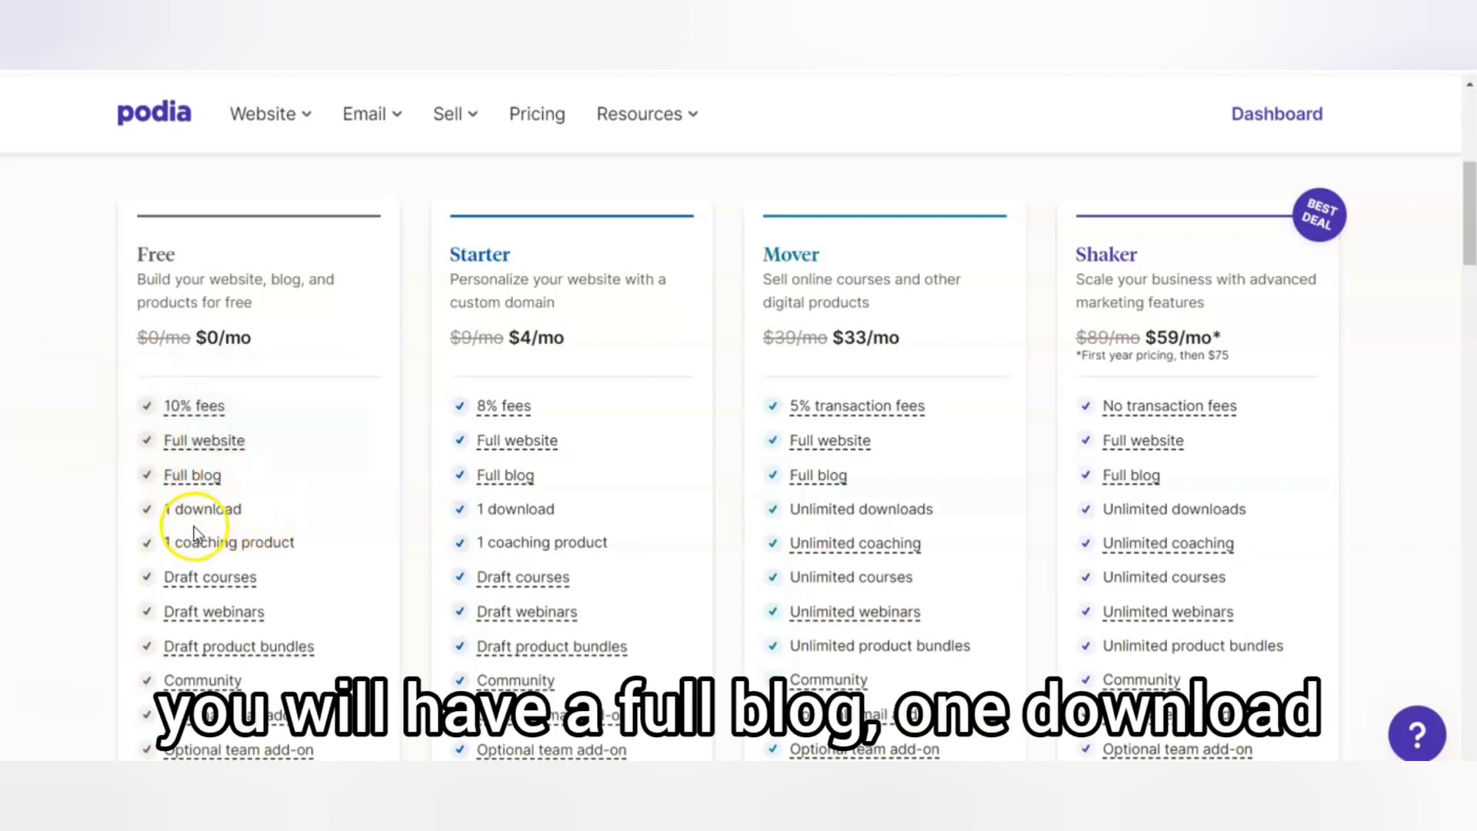
{"action": "mouse_move", "coordinate": [197, 585]}
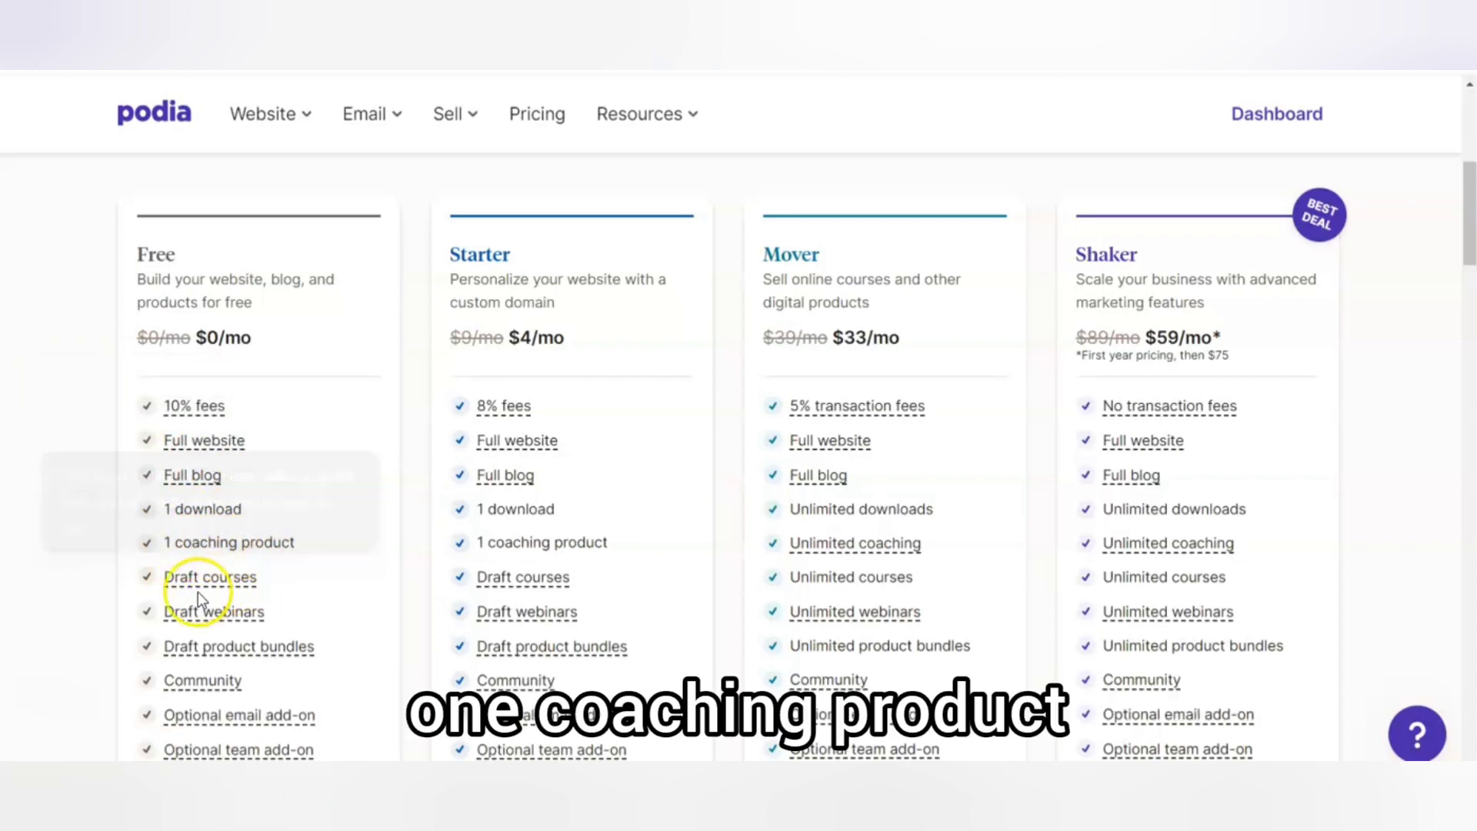
{"action": "scroll", "coordinate": [197, 575], "scroll_direction": "down", "scroll_amount": 1}
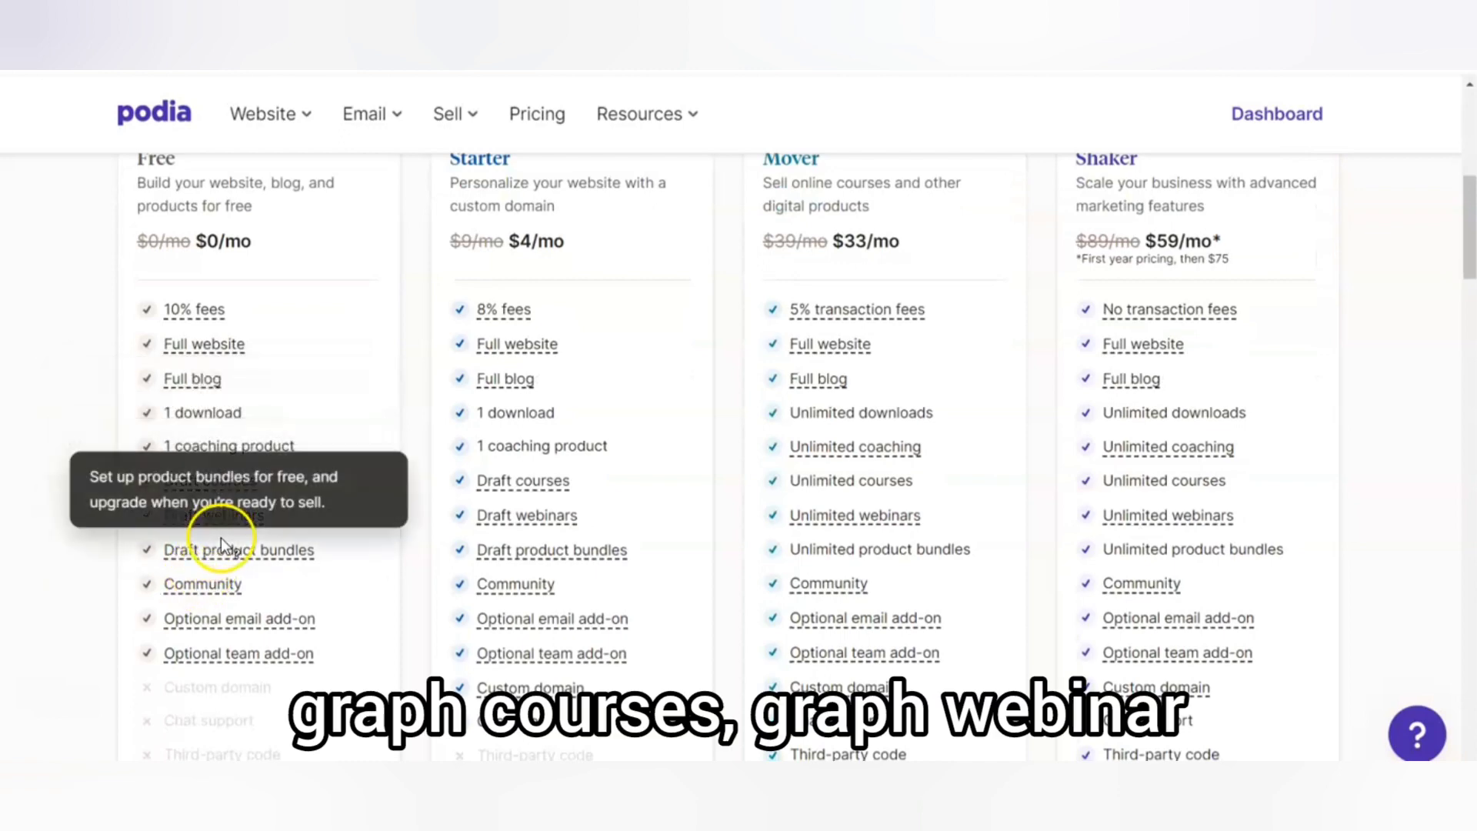
{"action": "mouse_move", "coordinate": [238, 520]}
{"action": "mouse_move", "coordinate": [234, 551]}
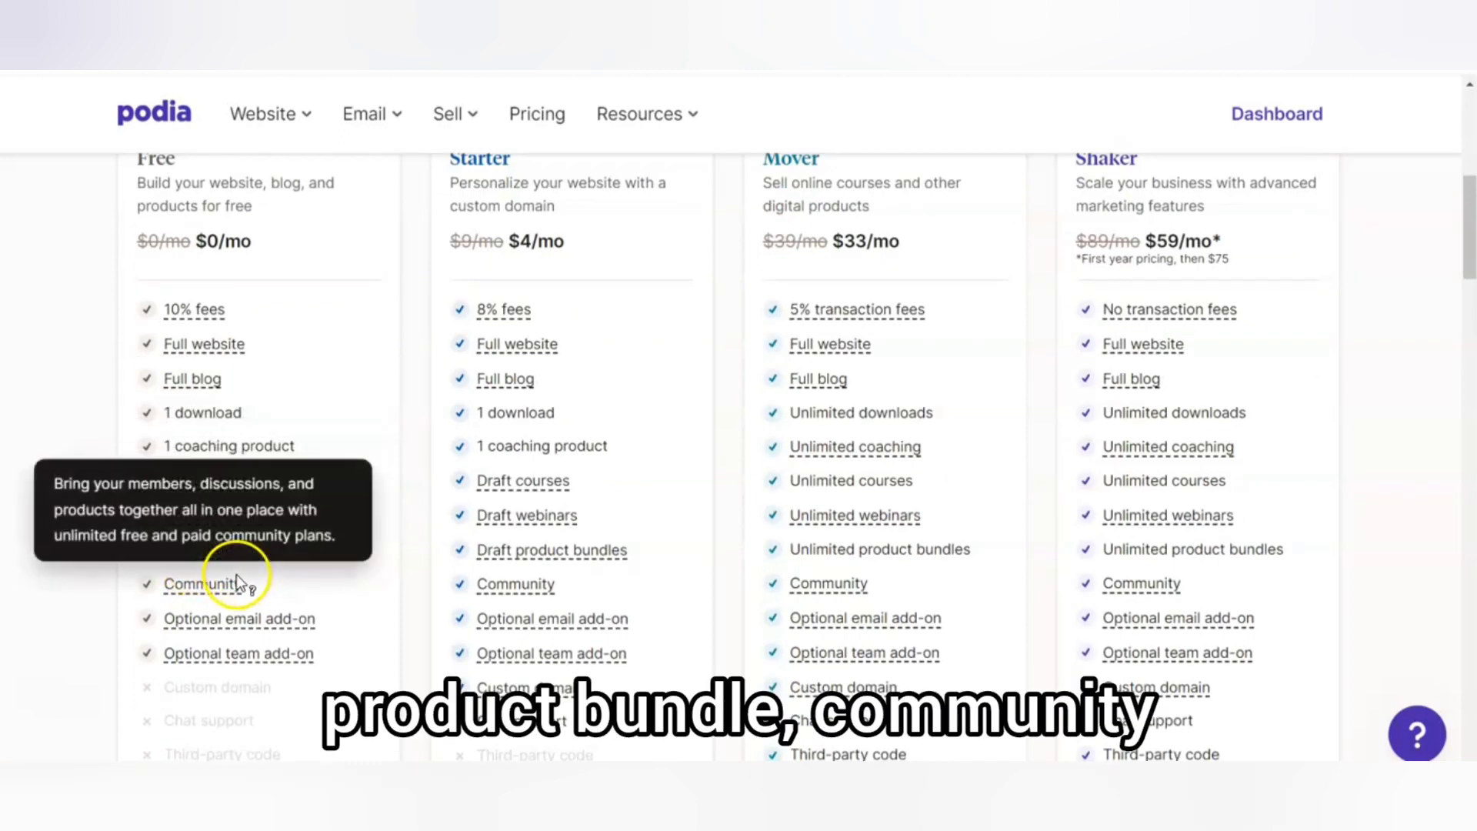
{"action": "mouse_move", "coordinate": [215, 630]}
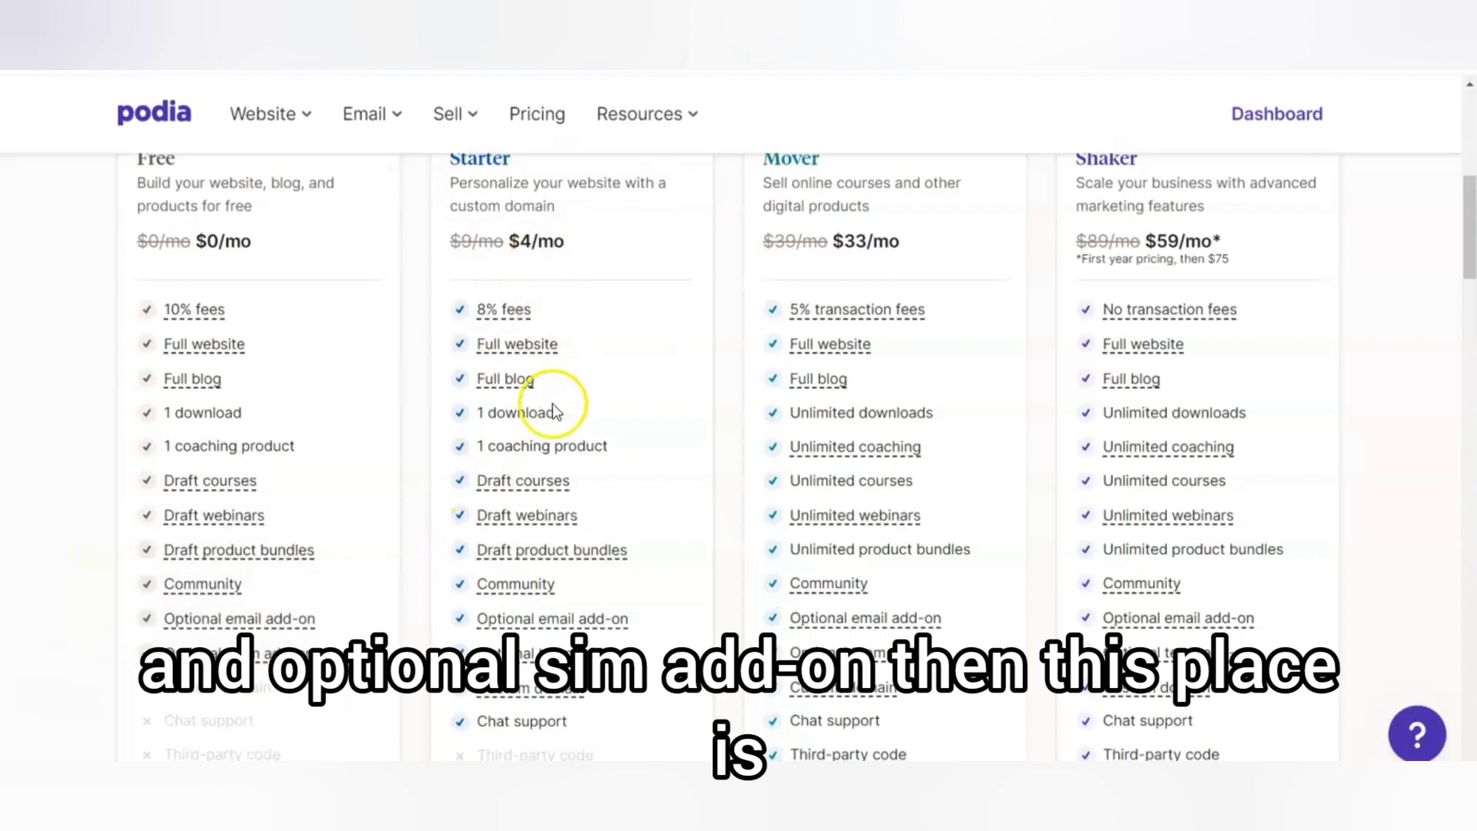
Examine the Starter plan's price, transaction fees and included features, down to custom domain and chat support
{"action": "scroll", "coordinate": [612, 331], "scroll_direction": "up", "scroll_amount": 3}
{"action": "scroll", "coordinate": [547, 429], "scroll_direction": "down", "scroll_amount": 2}
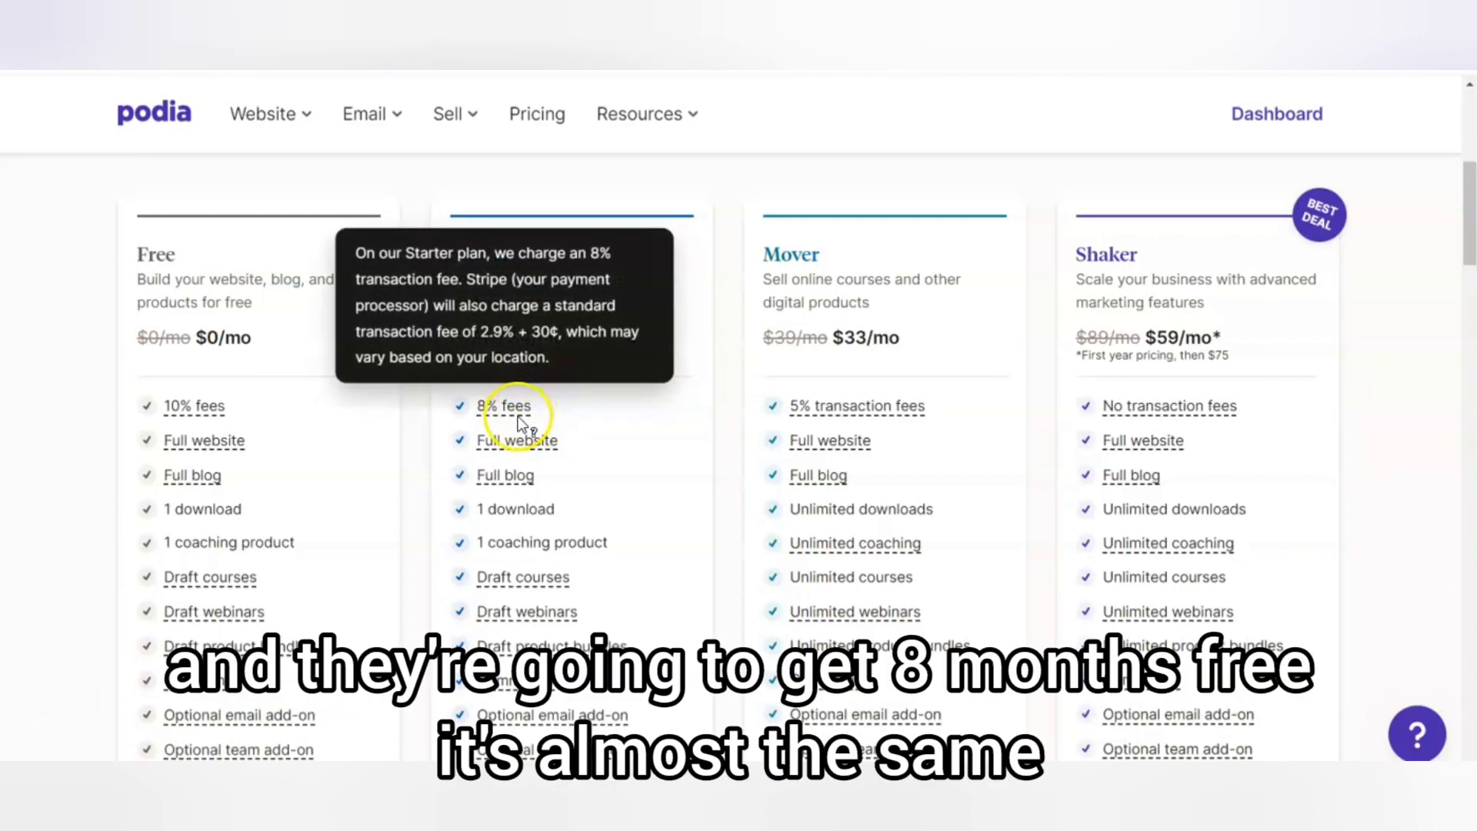
{"action": "scroll", "coordinate": [511, 439], "scroll_direction": "down", "scroll_amount": 3}
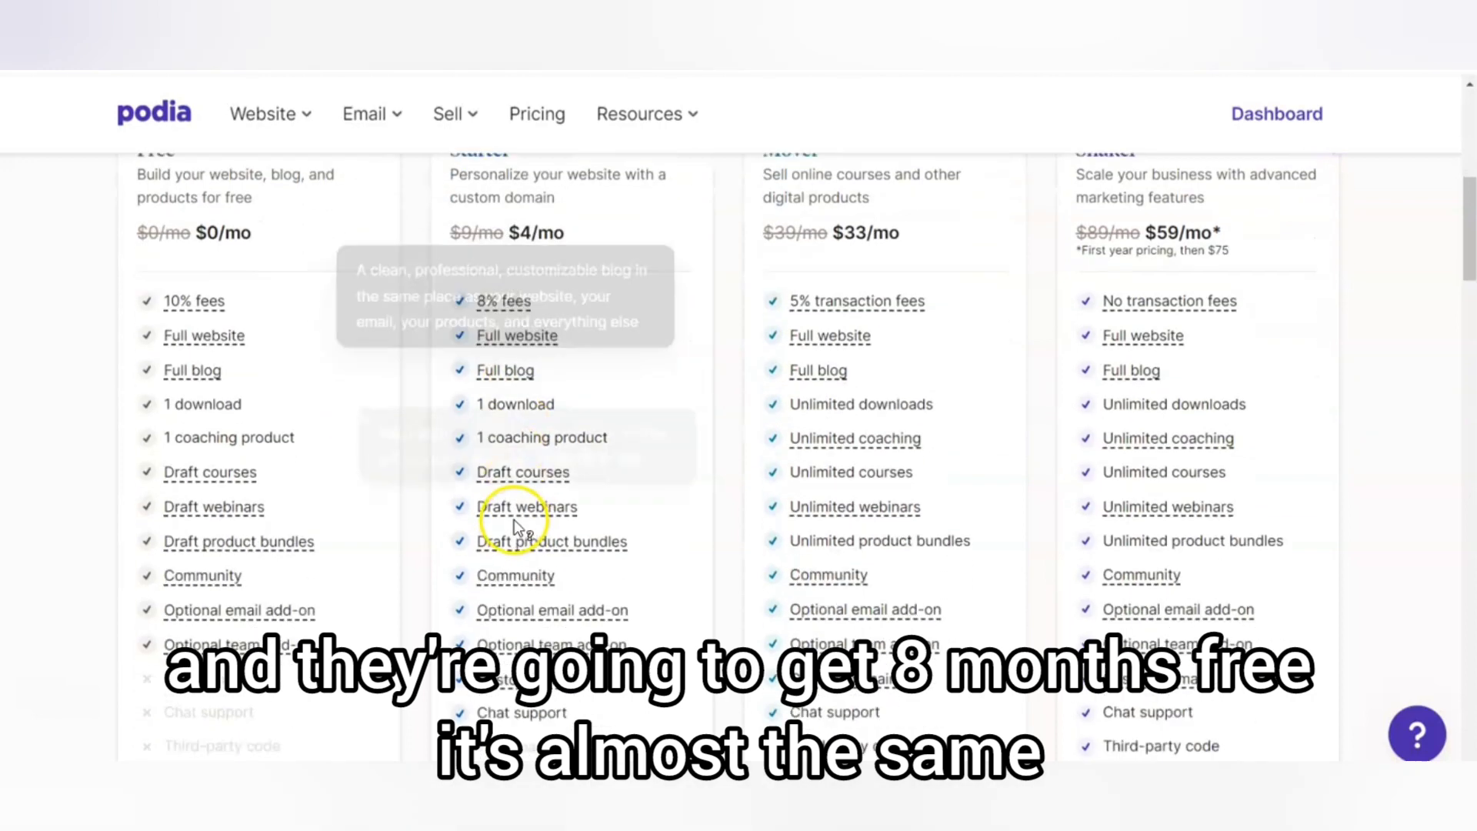
{"action": "scroll", "coordinate": [516, 568], "scroll_direction": "up", "scroll_amount": 1}
{"action": "scroll", "coordinate": [517, 565], "scroll_direction": "down", "scroll_amount": 2}
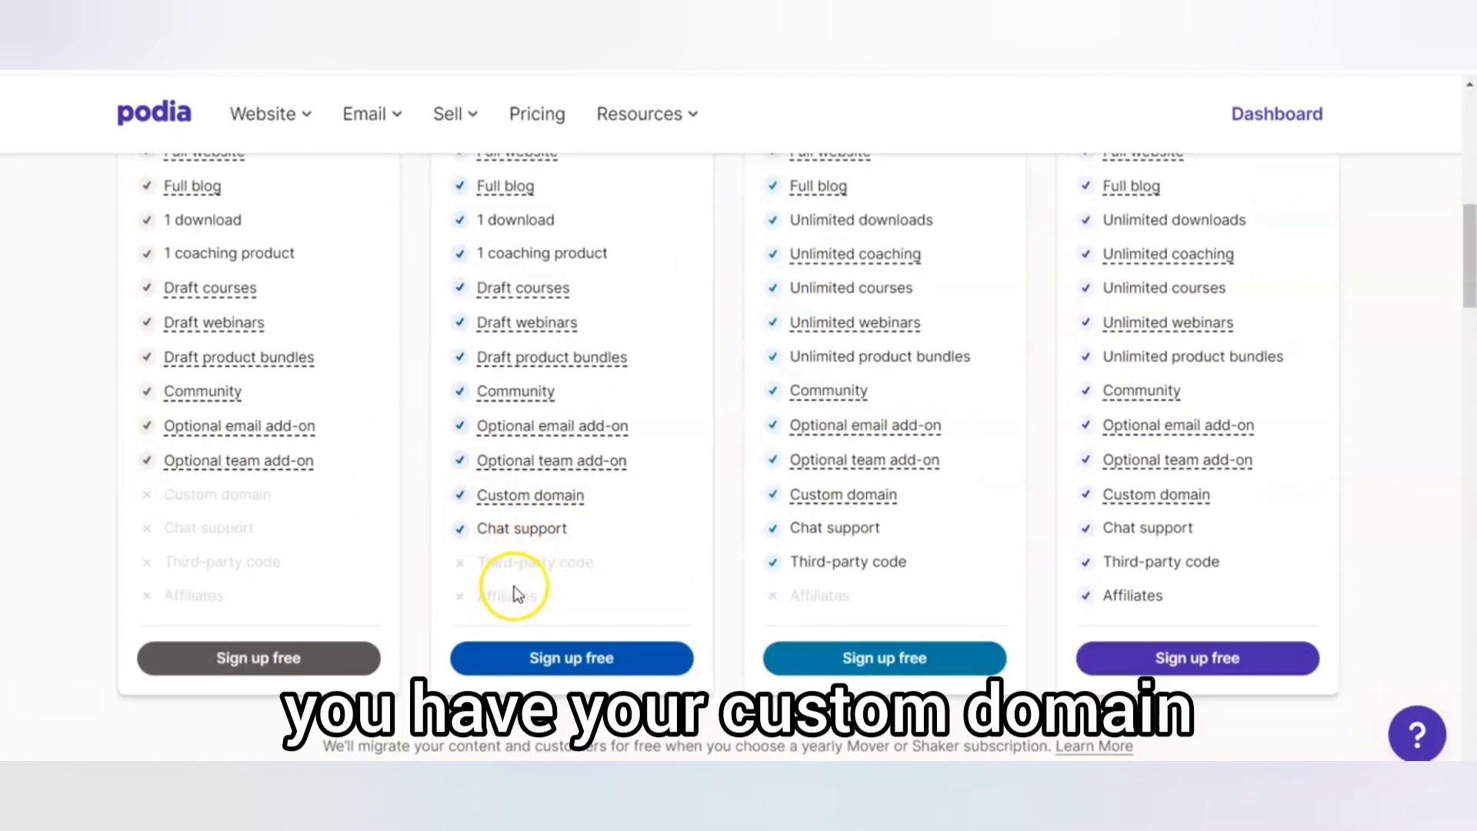
{"action": "scroll", "coordinate": [515, 592], "scroll_direction": "up", "scroll_amount": 3}
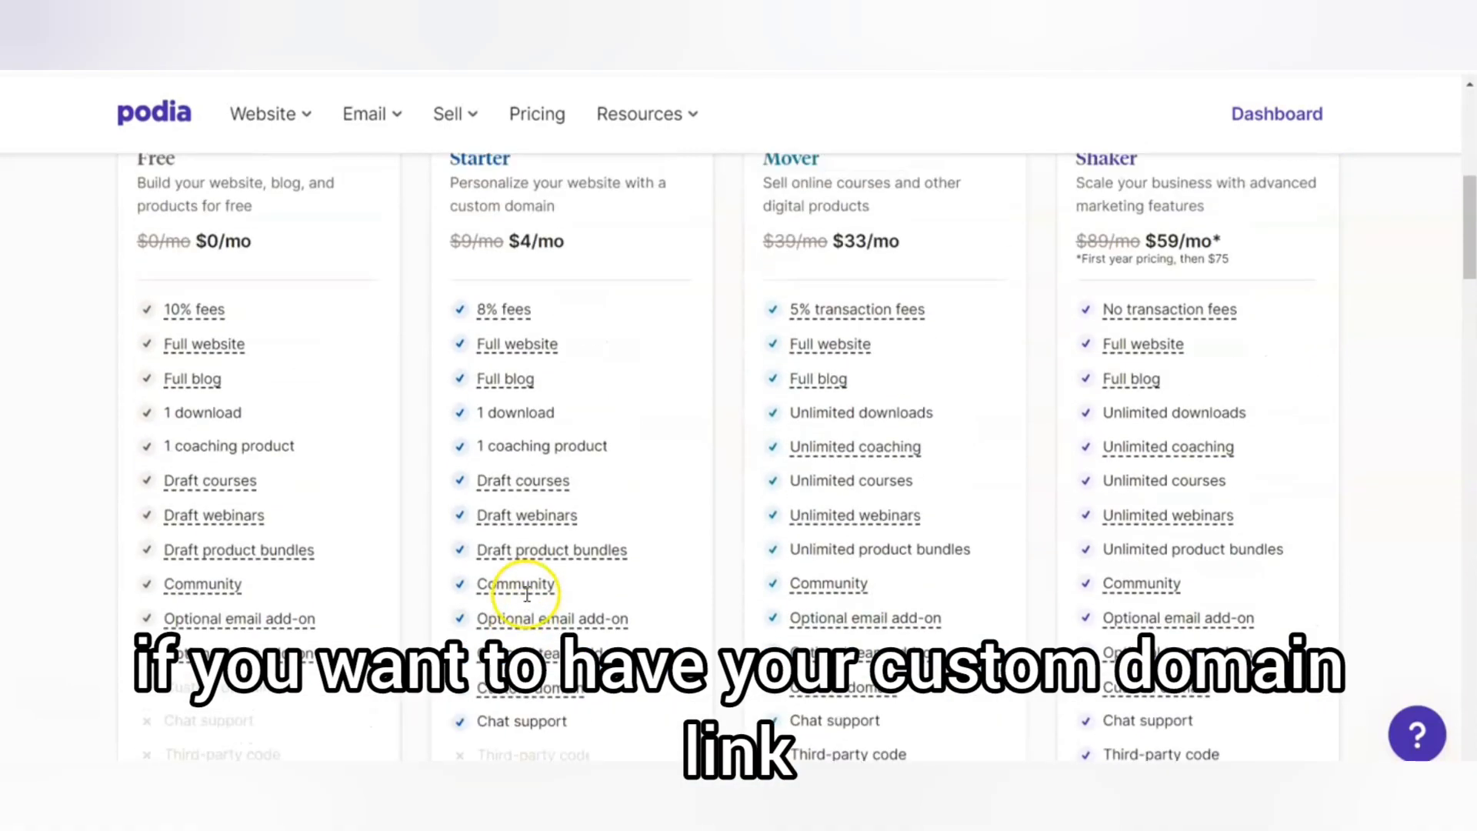
{"action": "scroll", "coordinate": [534, 576], "scroll_direction": "up", "scroll_amount": 3}
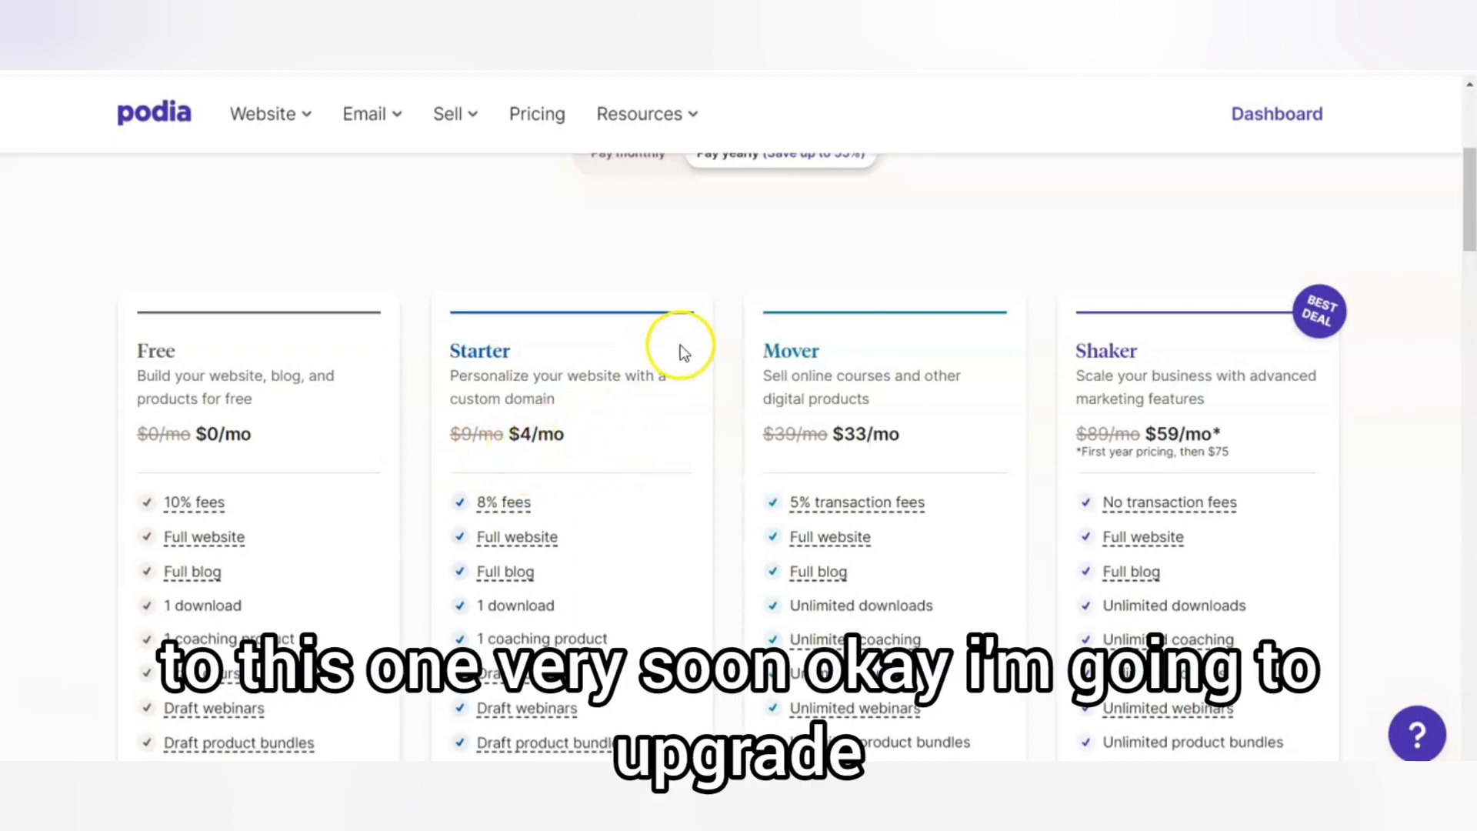
Check the available resources and open the account's dashboard
{"action": "scroll", "coordinate": [659, 439], "scroll_direction": "up", "scroll_amount": 5}
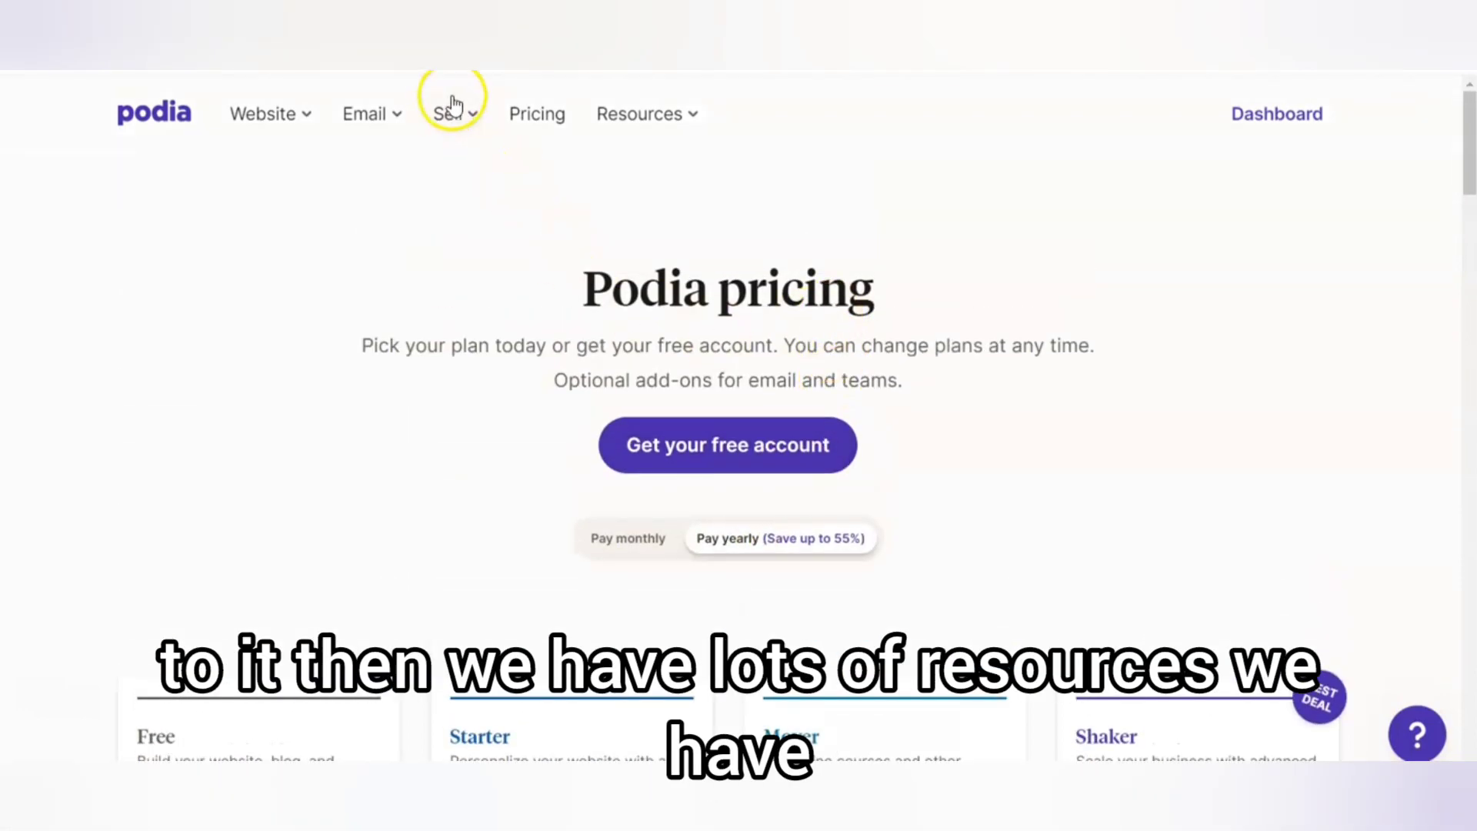
{"action": "left_click", "coordinate": [681, 119]}
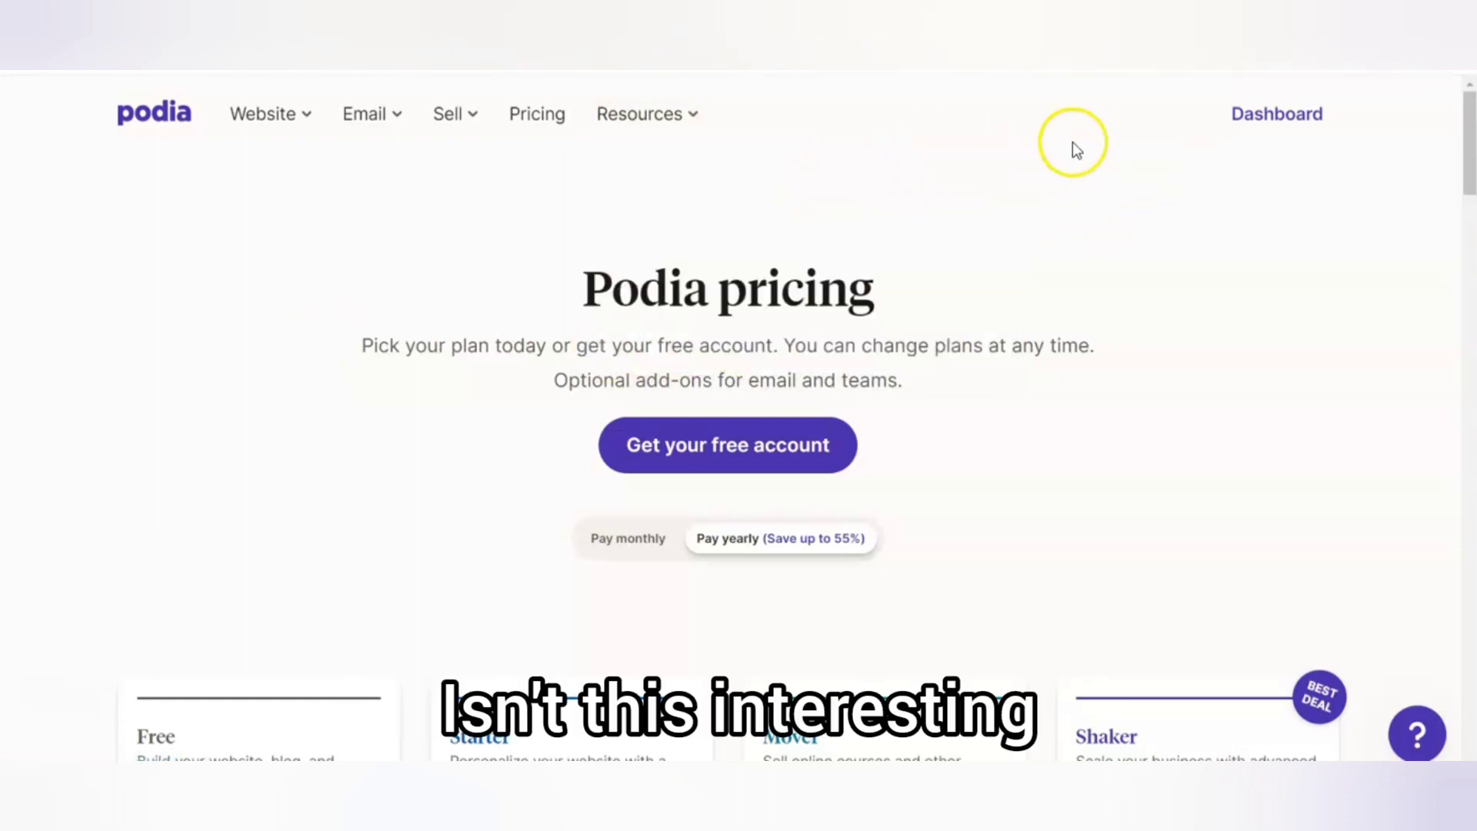
{"action": "left_click", "coordinate": [1287, 112]}
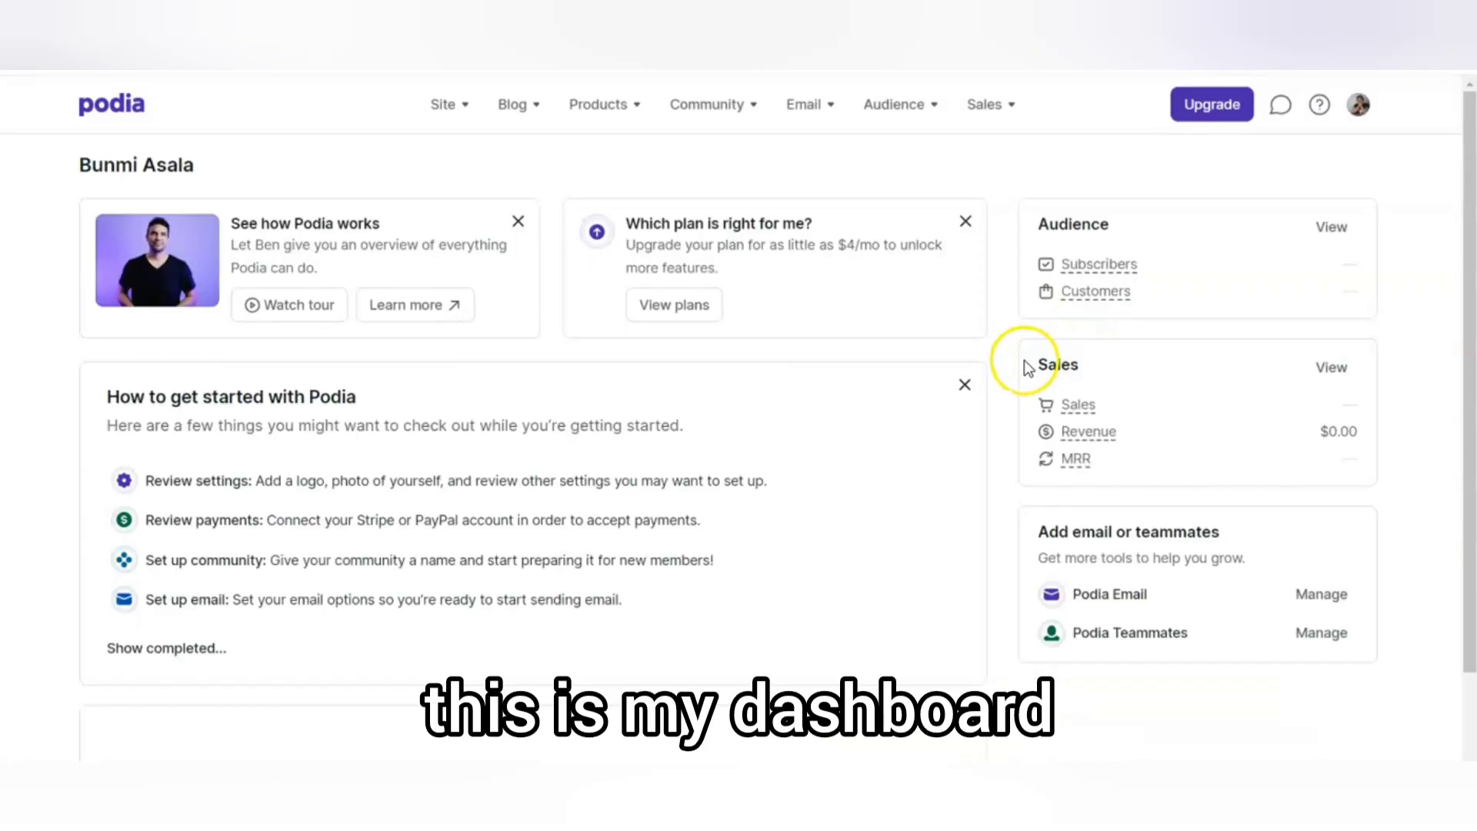
View the profile account options and show the completed tasks in the getting-started checklist
{"action": "left_click", "coordinate": [1362, 115]}
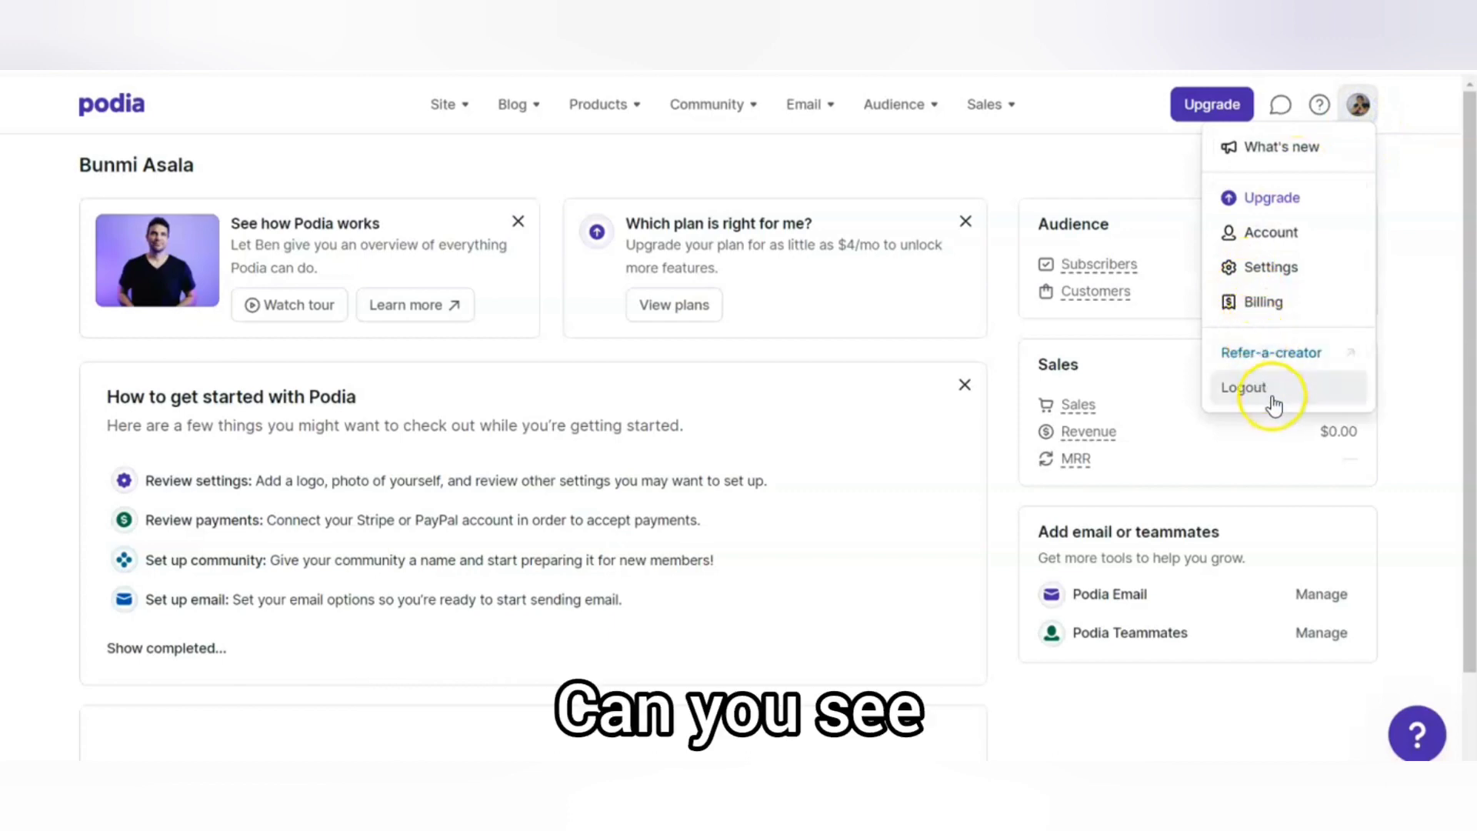
{"action": "left_click", "coordinate": [1457, 165]}
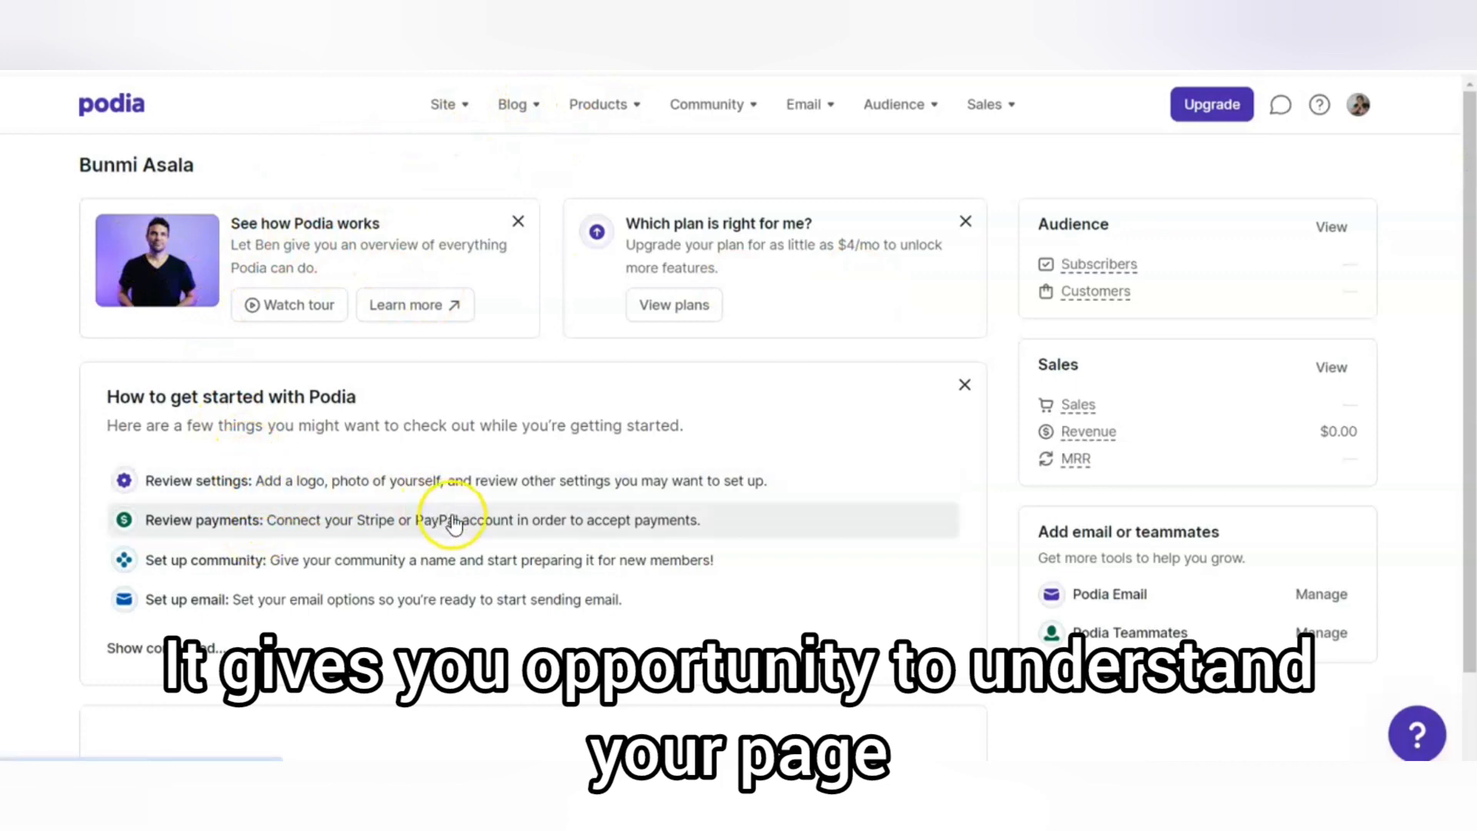
{"action": "scroll", "coordinate": [481, 560], "scroll_direction": "down", "scroll_amount": 1}
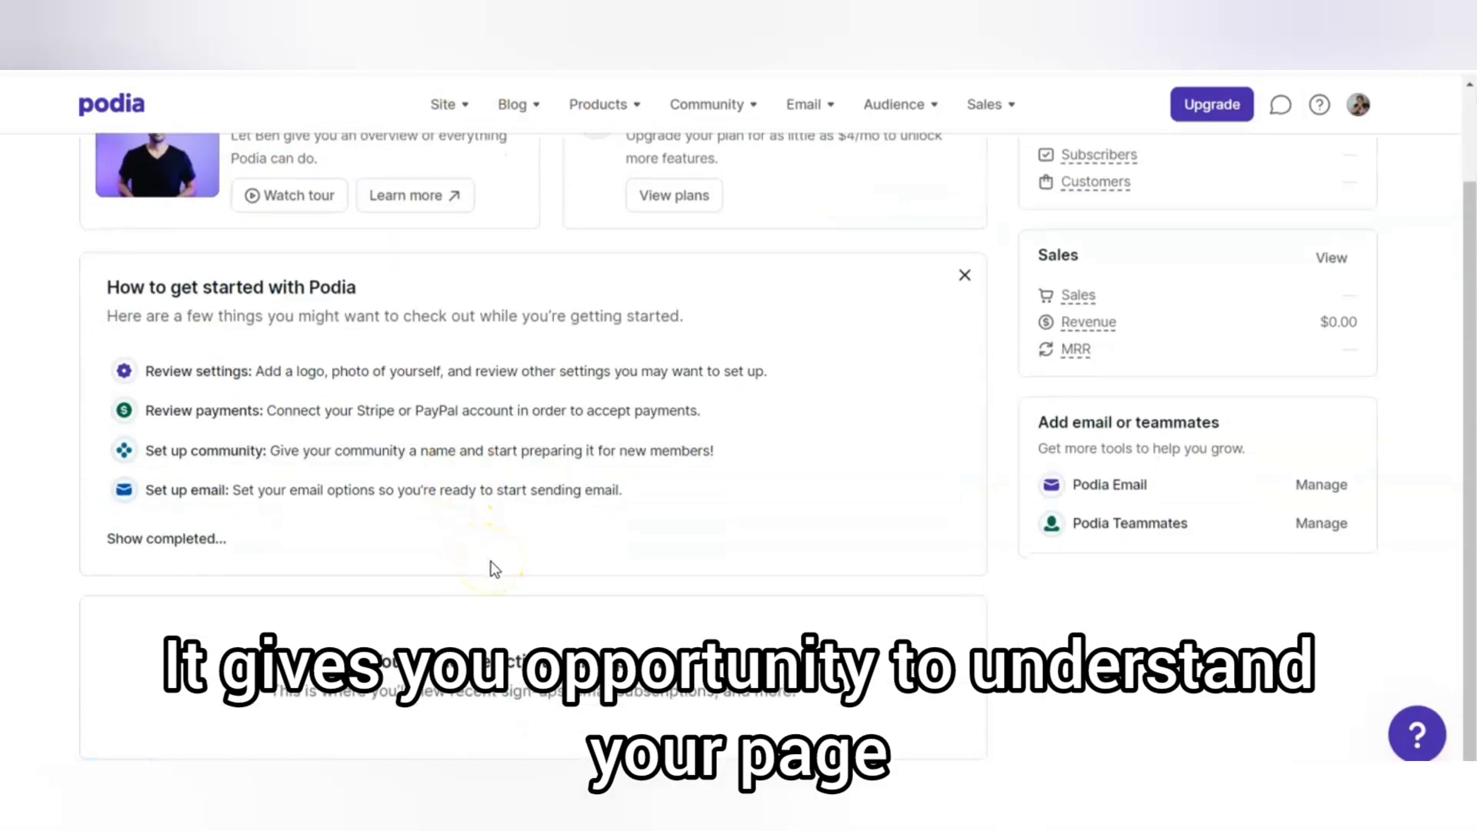
{"action": "scroll", "coordinate": [491, 569], "scroll_direction": "up", "scroll_amount": 1}
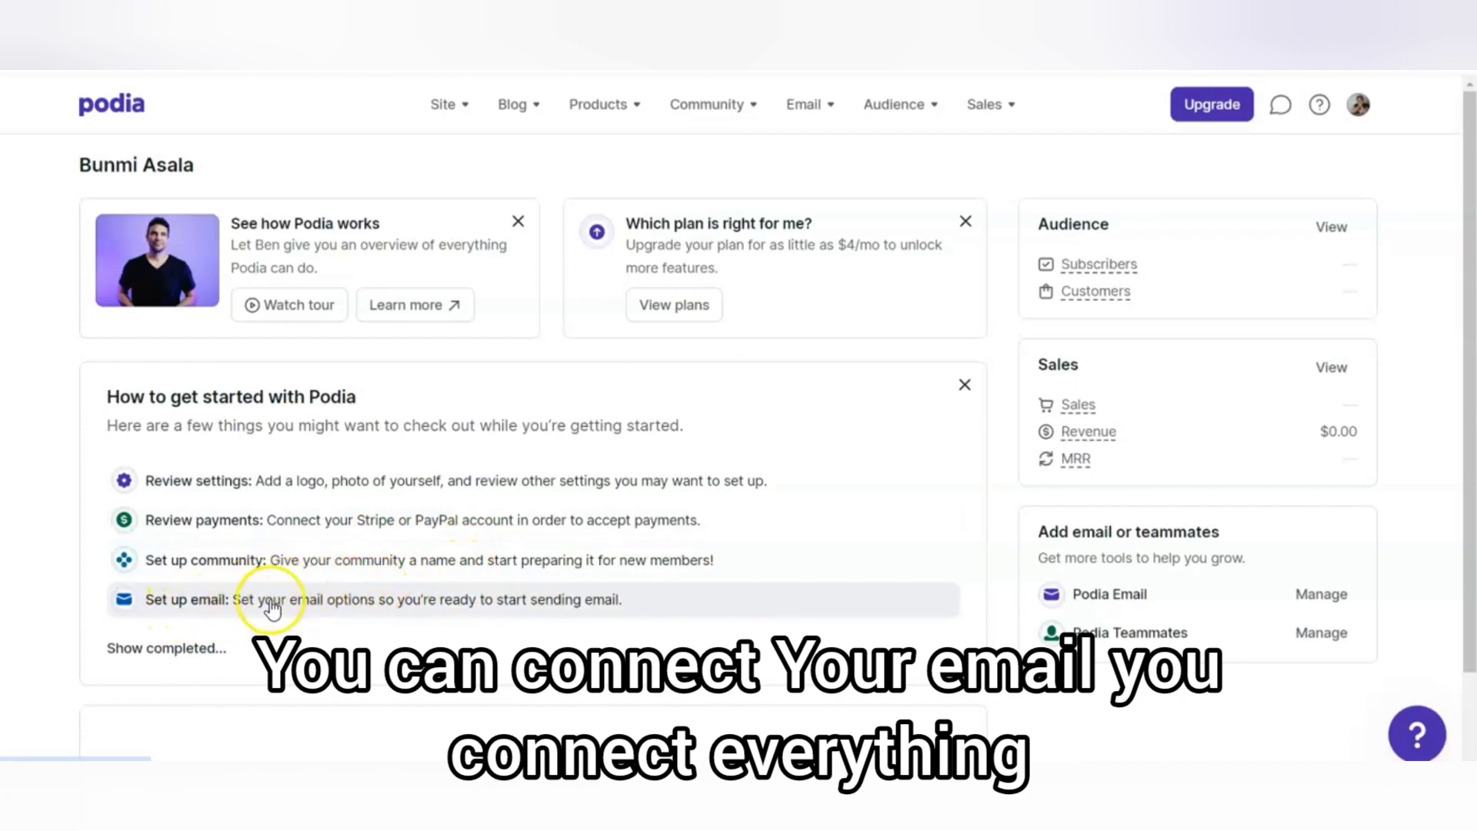
{"action": "left_click", "coordinate": [164, 648]}
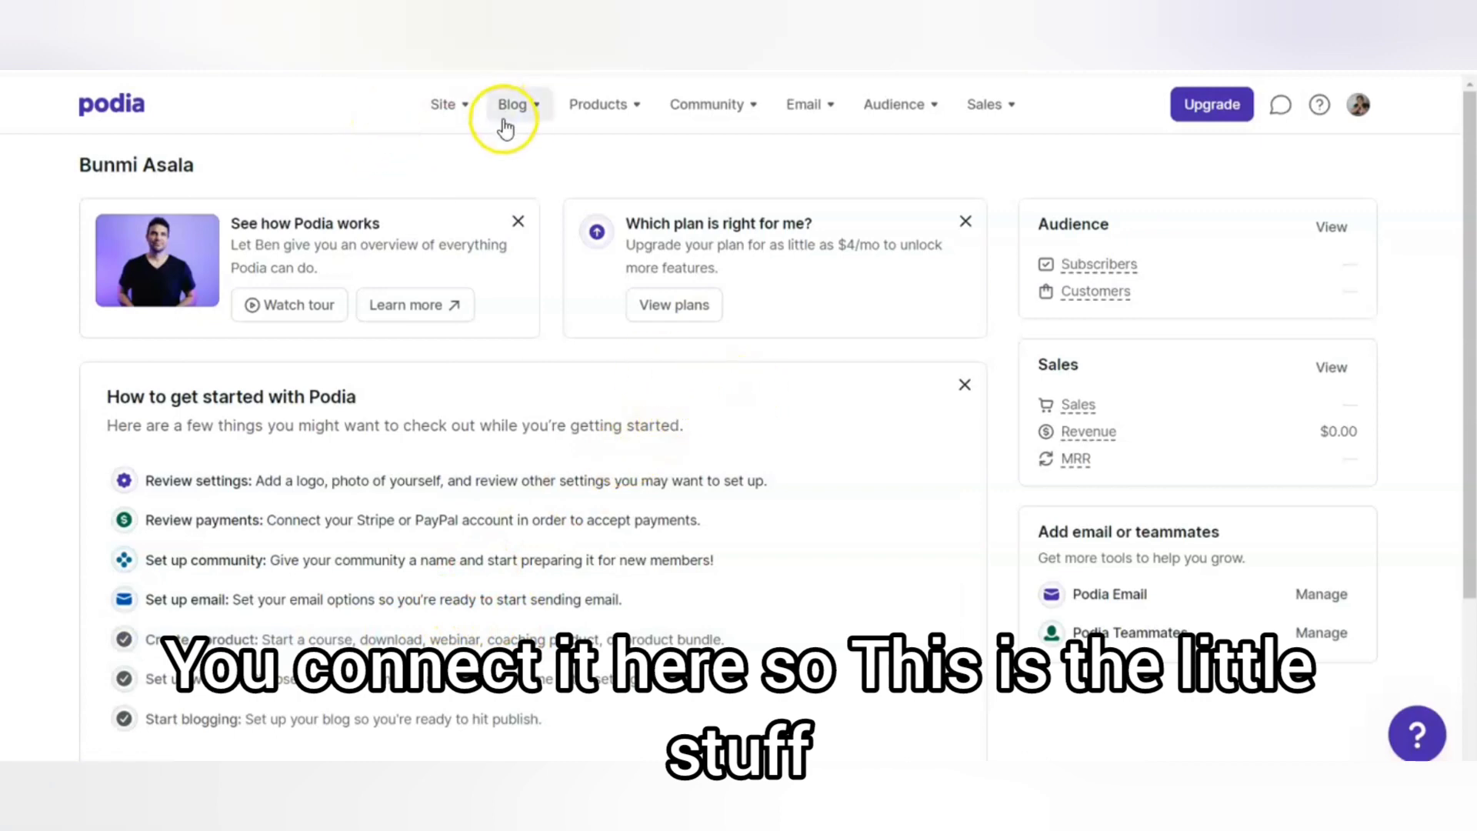
Open the list of blog posts and look through the existing posts and post templates
{"action": "left_click", "coordinate": [534, 105]}
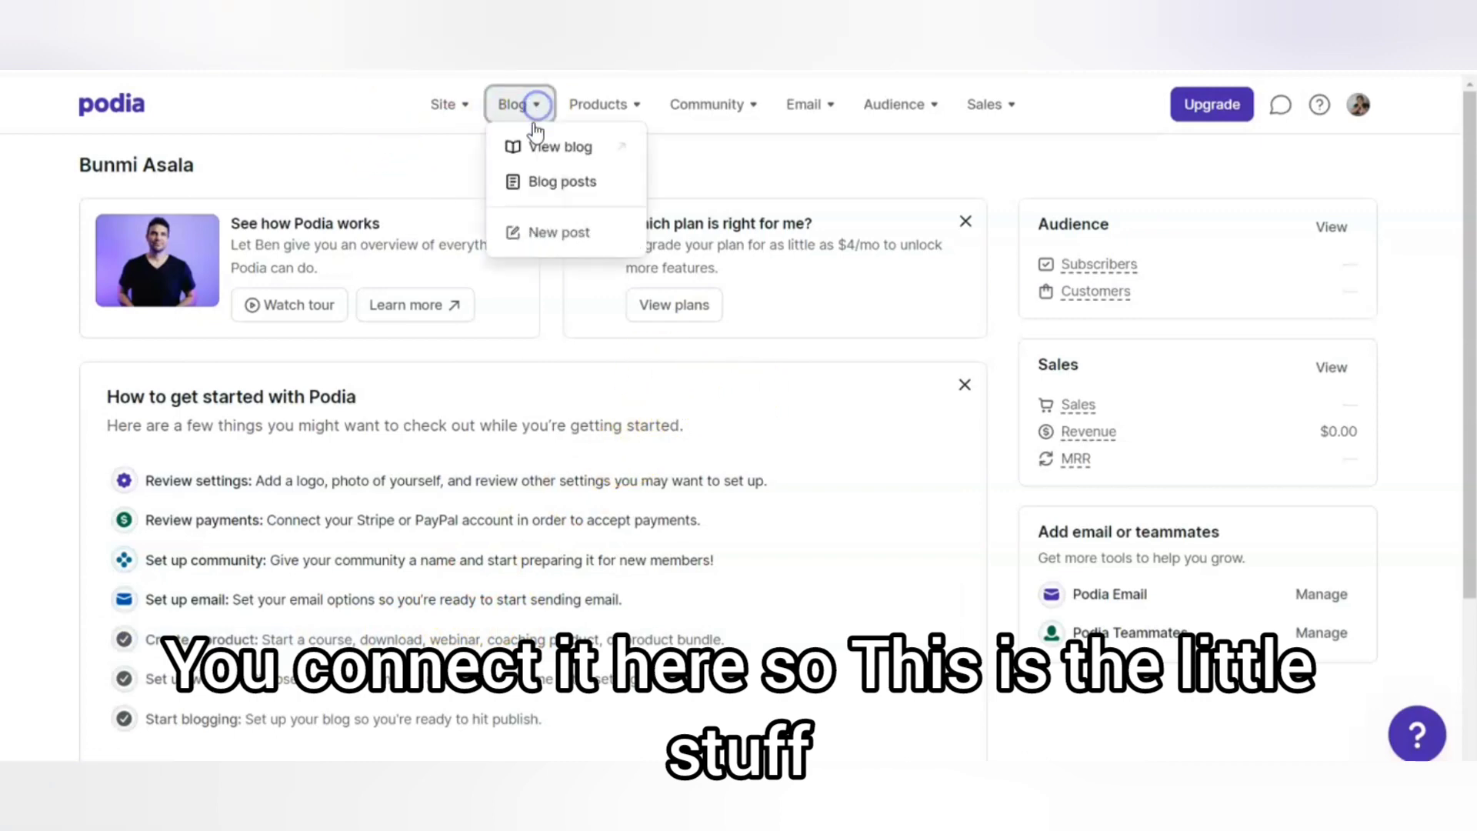
{"action": "left_click", "coordinate": [564, 183]}
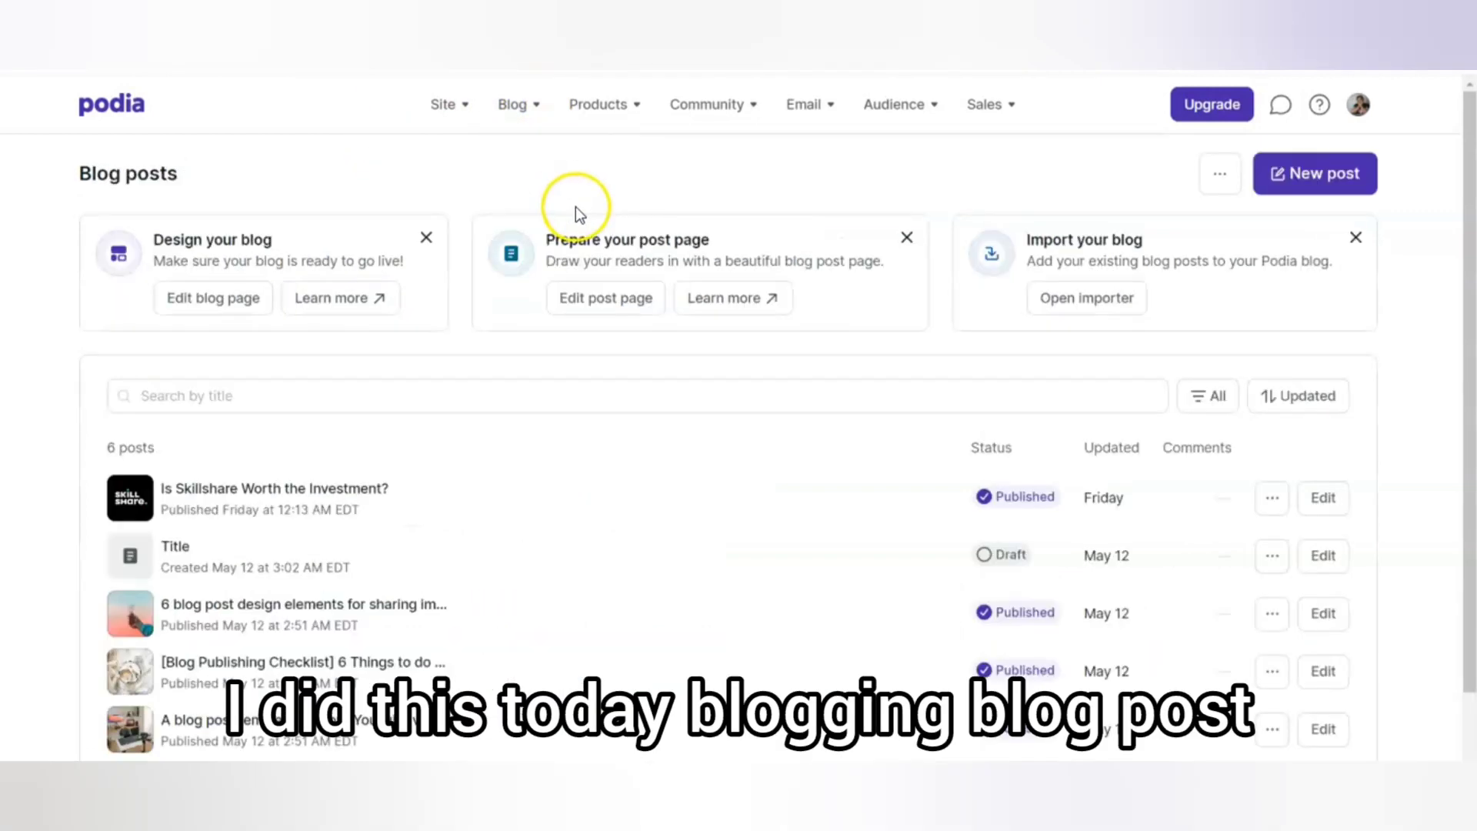
{"action": "scroll", "coordinate": [537, 528], "scroll_direction": "down", "scroll_amount": 2}
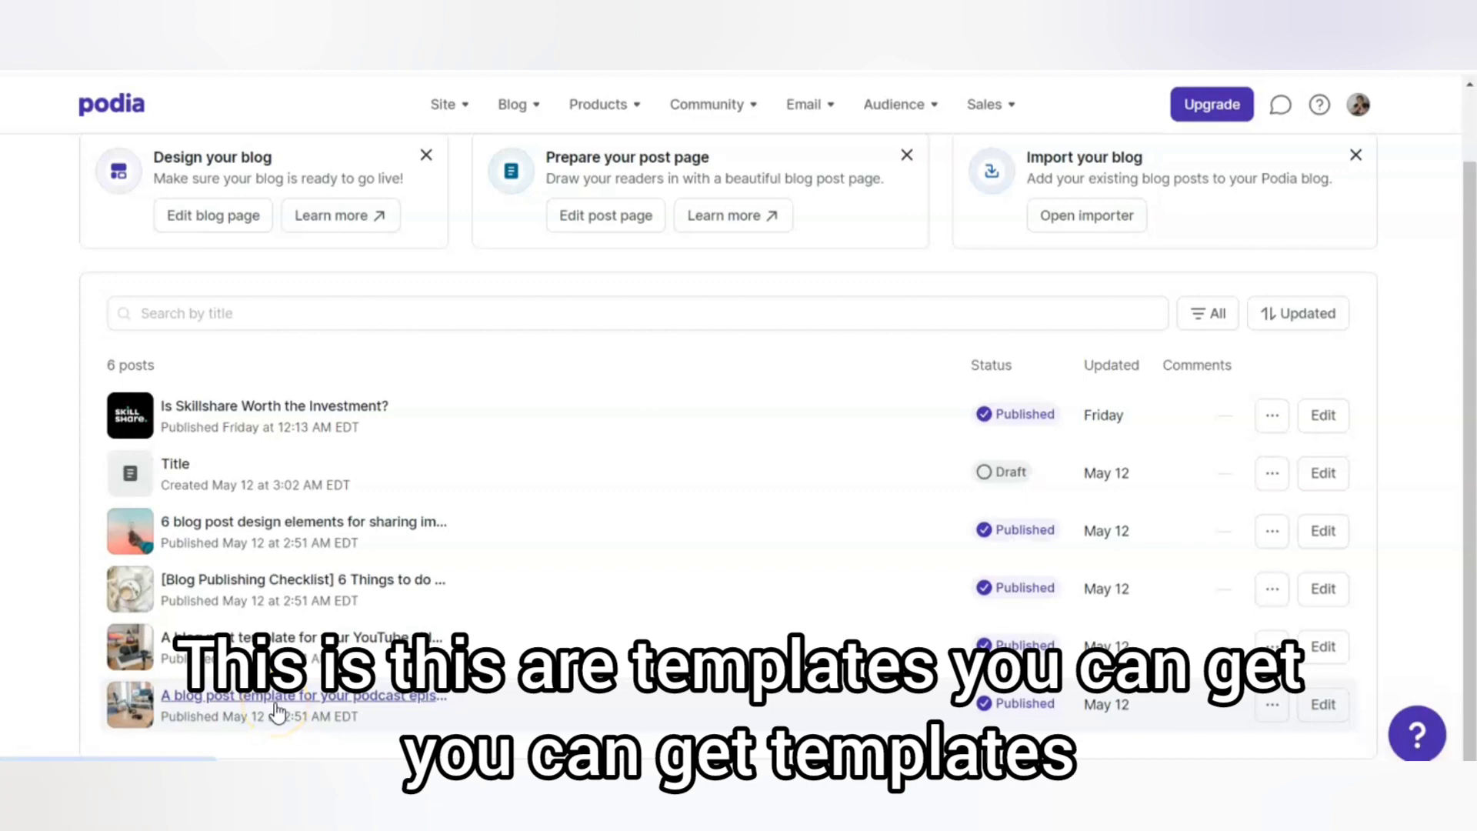
{"action": "left_click", "coordinate": [204, 647]}
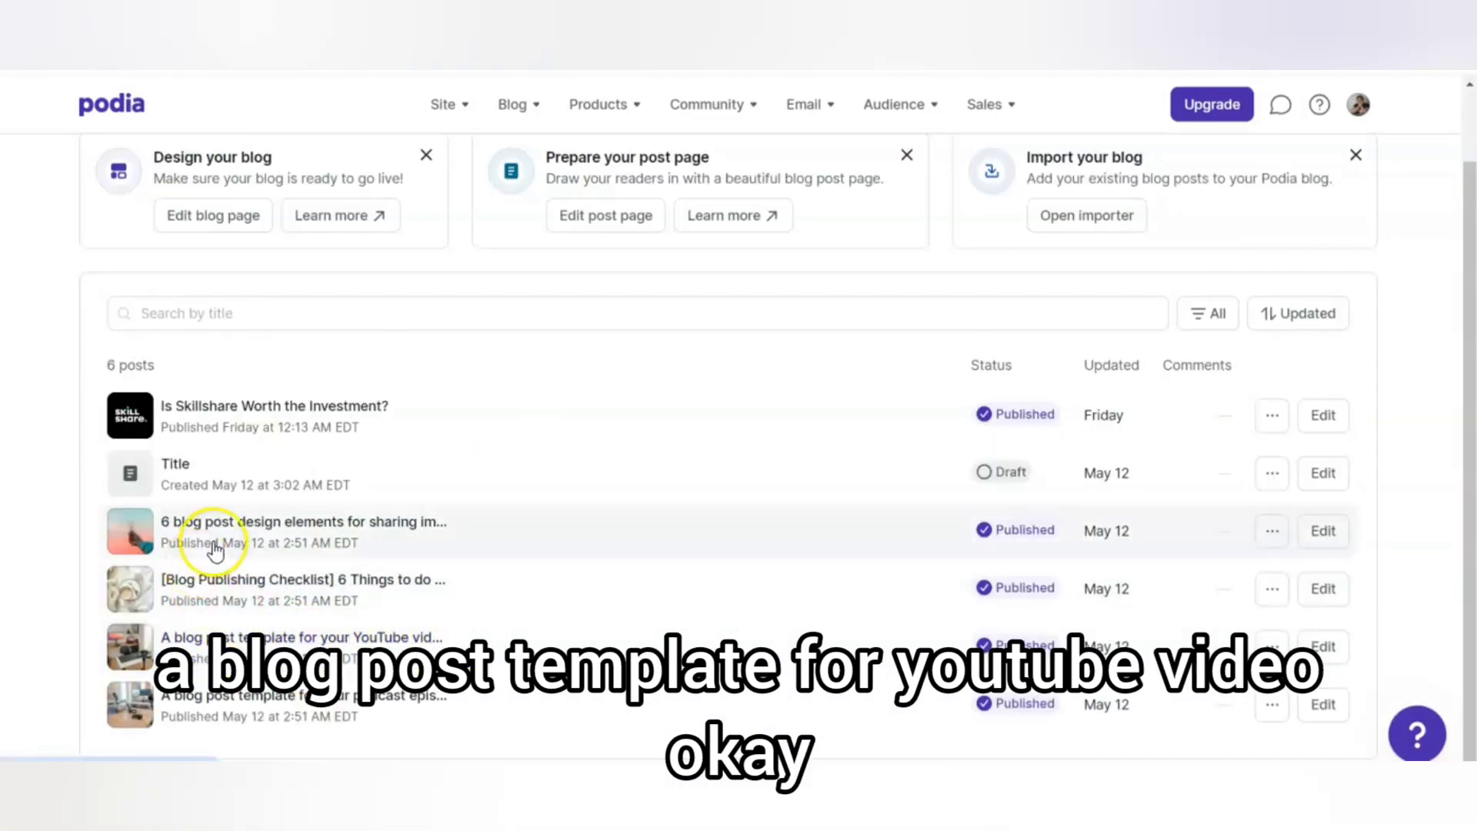
Open the published post "Is Skillshare Worth the Investment?" and read it through to the comments section
{"action": "left_click", "coordinate": [293, 415]}
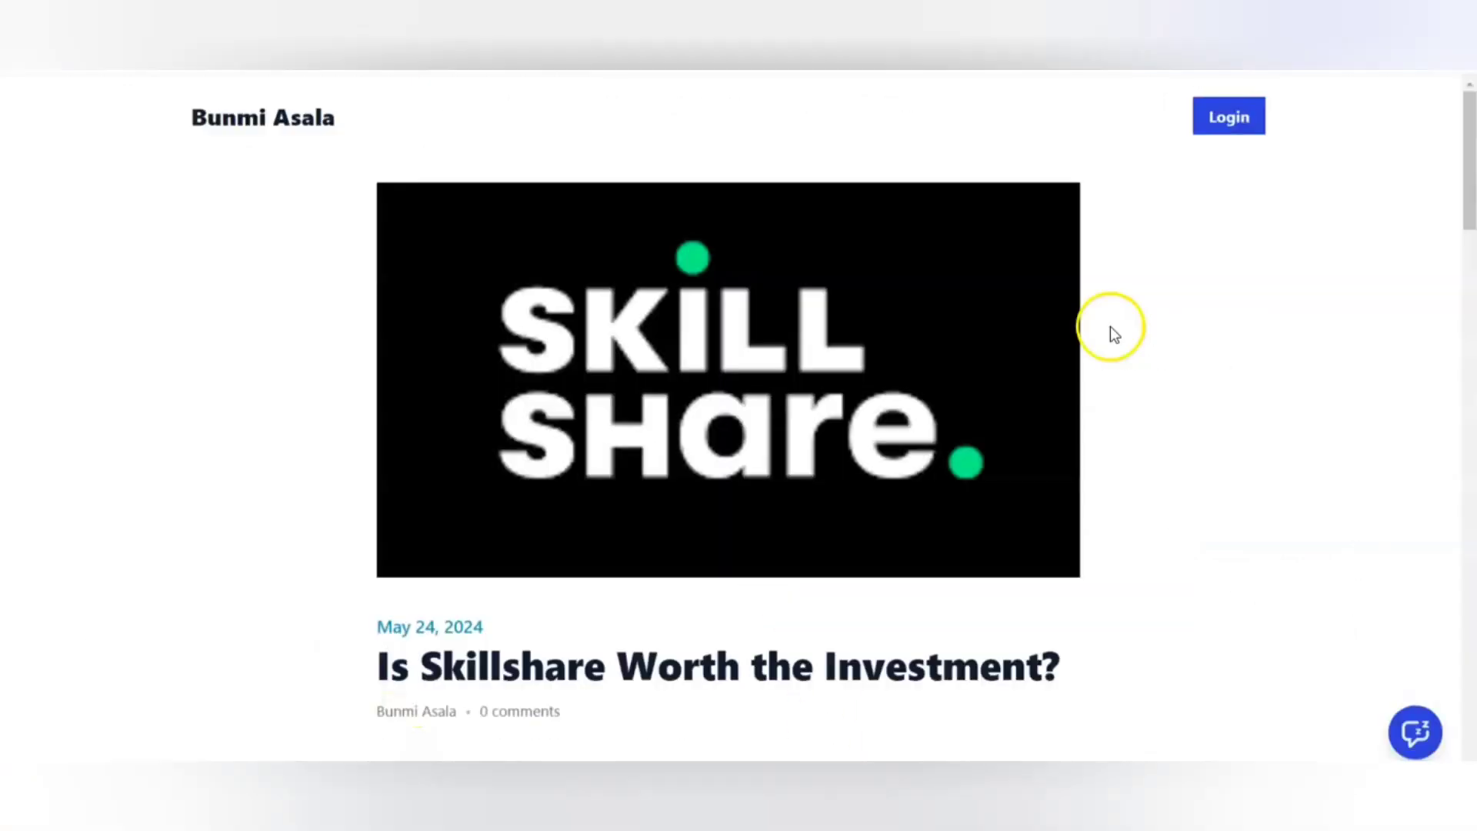
{"action": "scroll", "coordinate": [1037, 475], "scroll_direction": "down", "scroll_amount": 3}
{"action": "scroll", "coordinate": [1037, 475], "scroll_direction": "down", "scroll_amount": 5}
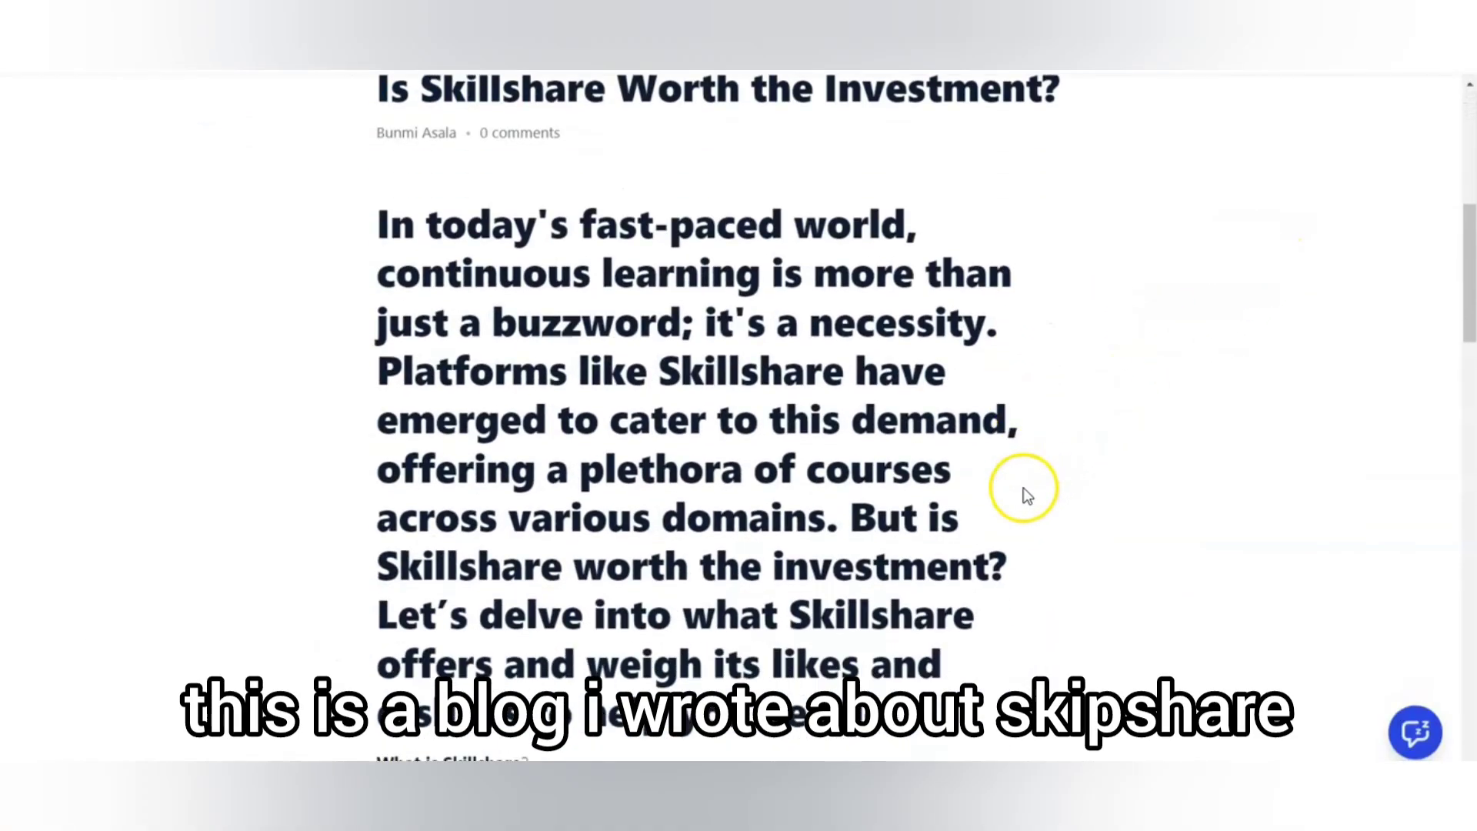
{"action": "scroll", "coordinate": [1019, 495], "scroll_direction": "down", "scroll_amount": 4}
{"action": "scroll", "coordinate": [1013, 506], "scroll_direction": "down", "scroll_amount": 15}
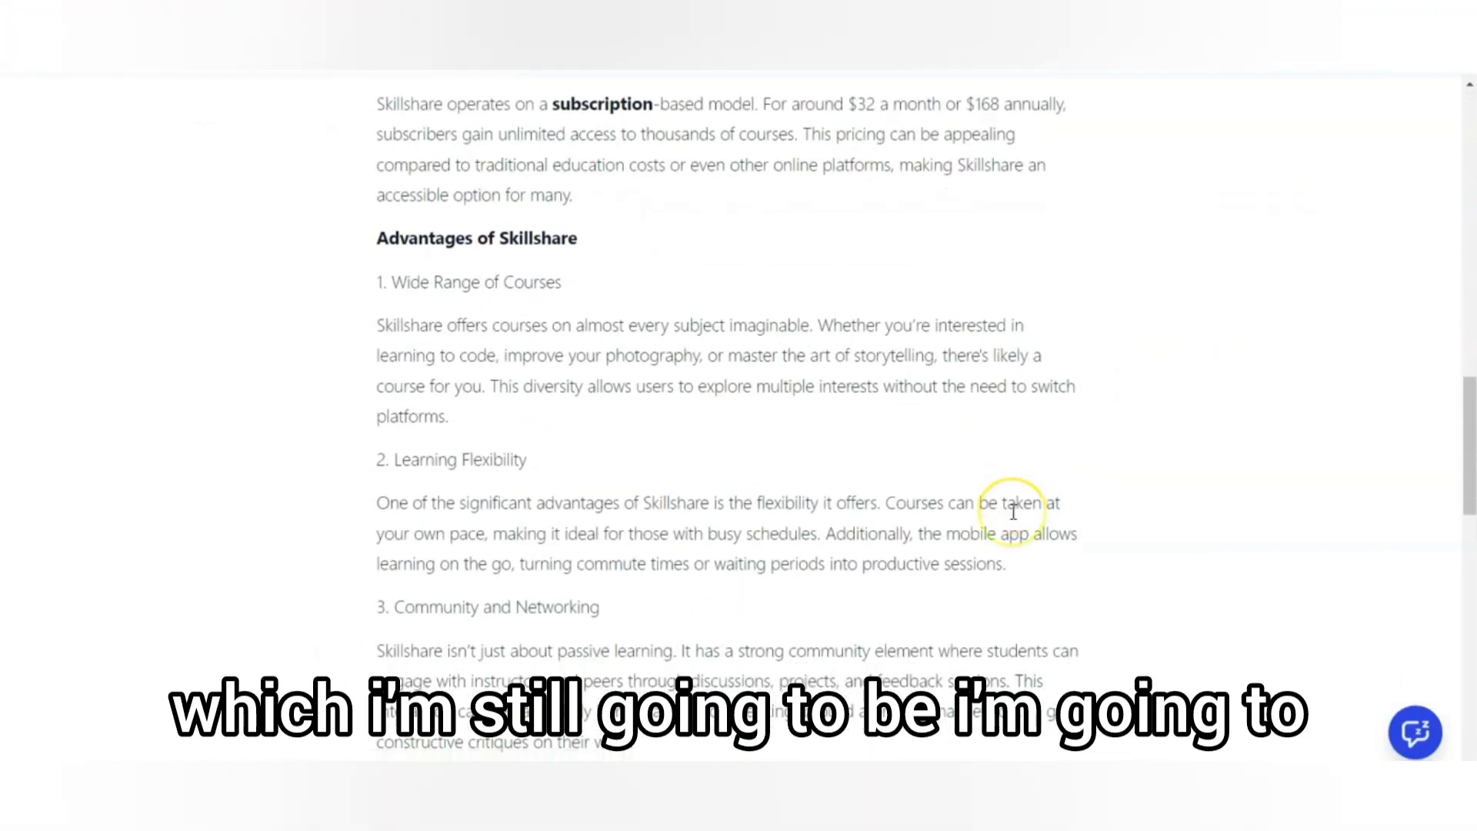
{"action": "scroll", "coordinate": [1013, 512], "scroll_direction": "down", "scroll_amount": 9}
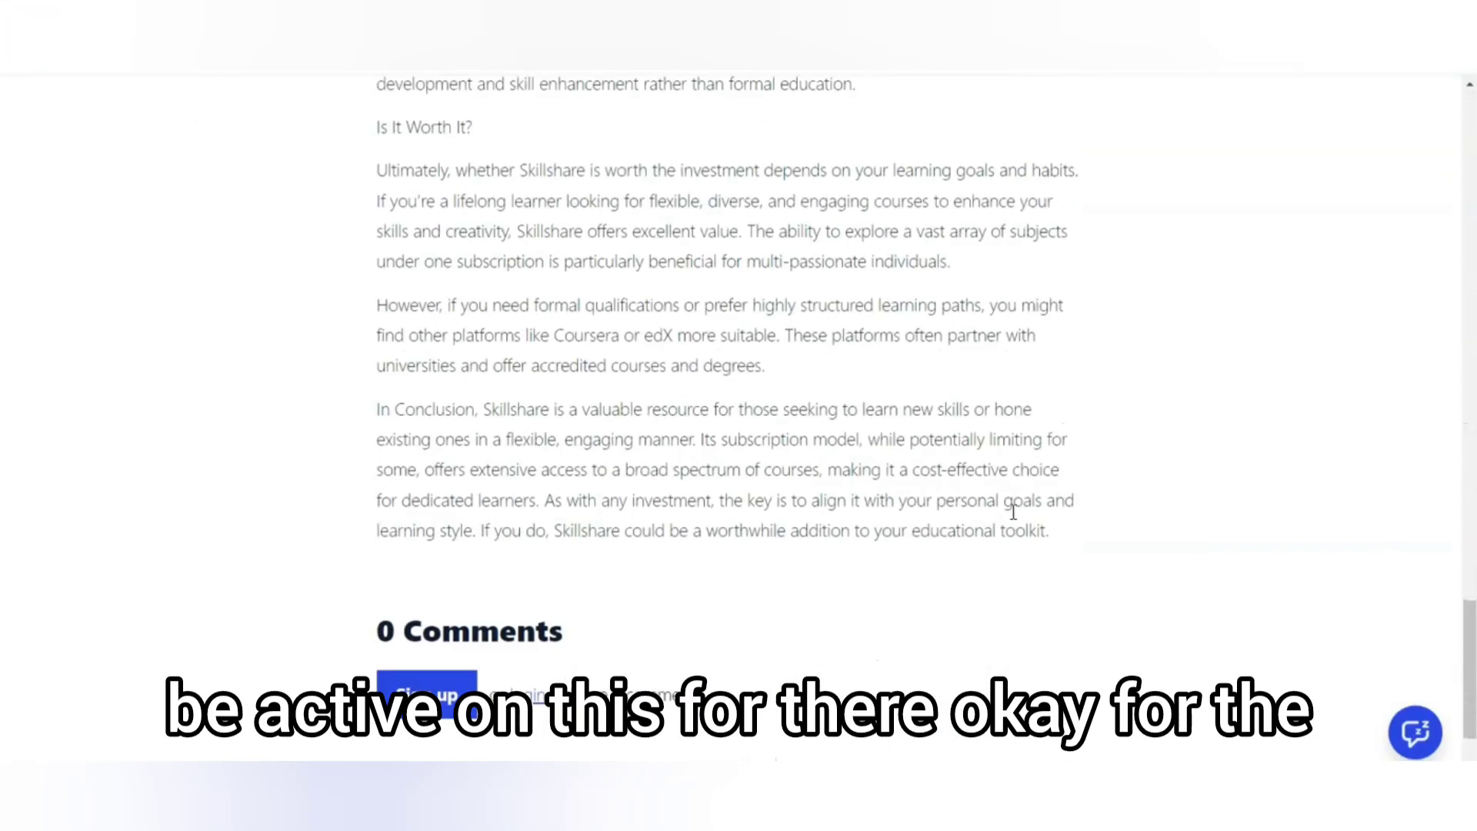
{"action": "scroll", "coordinate": [1012, 512], "scroll_direction": "up", "scroll_amount": 4}
{"action": "scroll", "coordinate": [1013, 513], "scroll_direction": "up", "scroll_amount": 20}
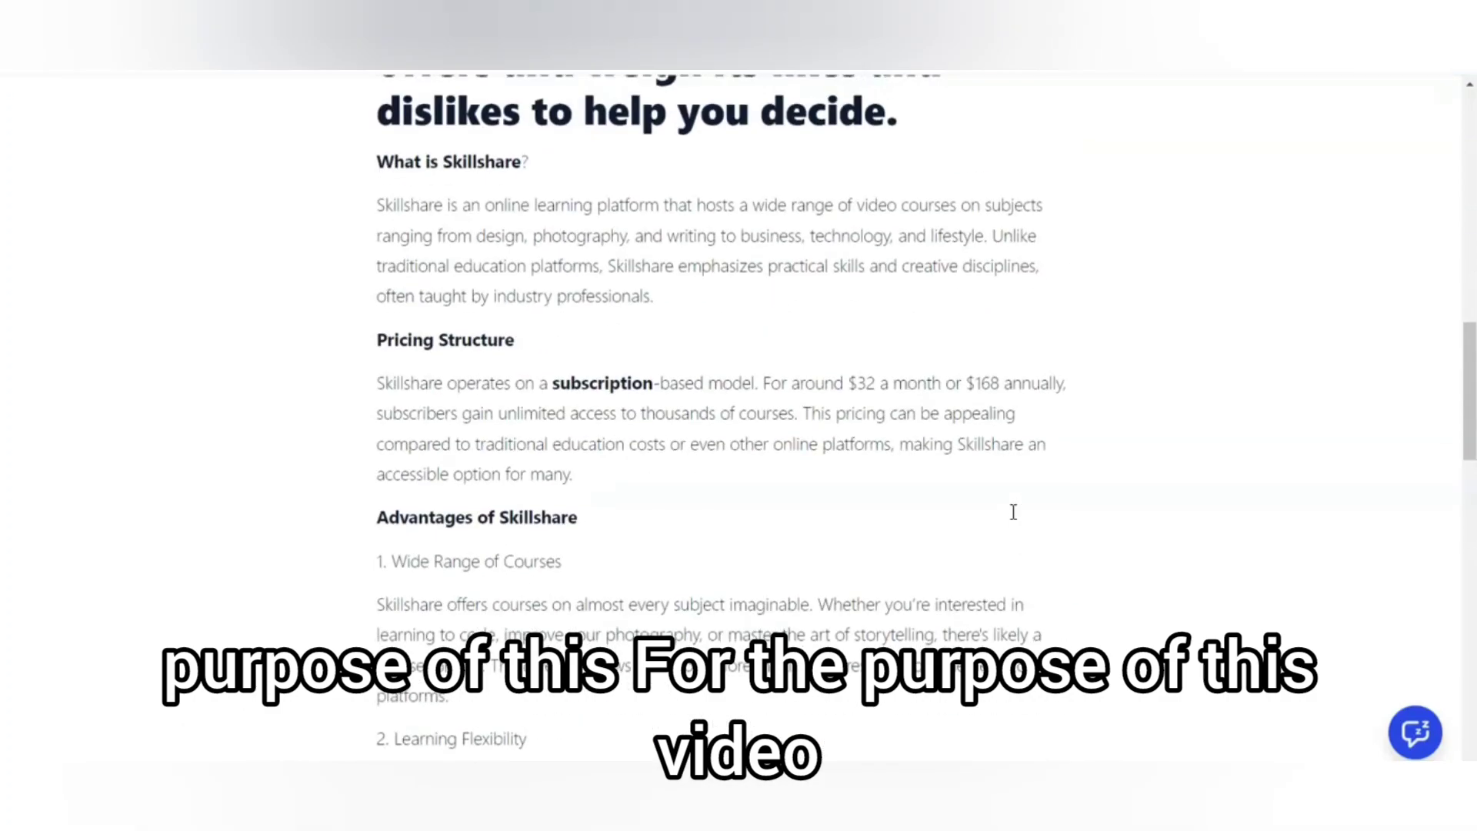
Reread the Skillshare post from its title and introduction through the pricing structure and advantages sections
{"action": "scroll", "coordinate": [1014, 514], "scroll_direction": "up", "scroll_amount": 3}
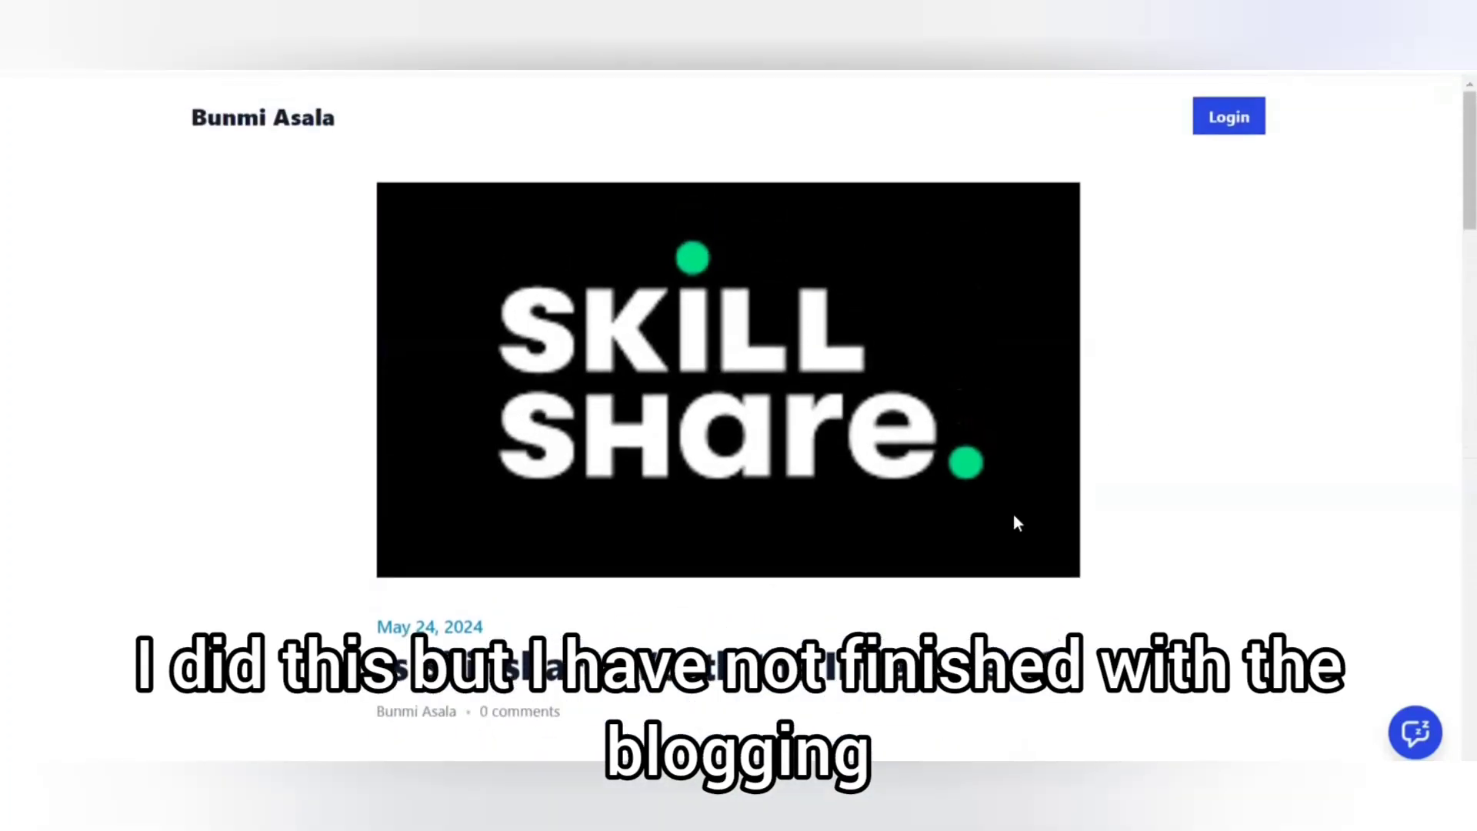
{"action": "scroll", "coordinate": [1013, 514], "scroll_direction": "down", "scroll_amount": 4}
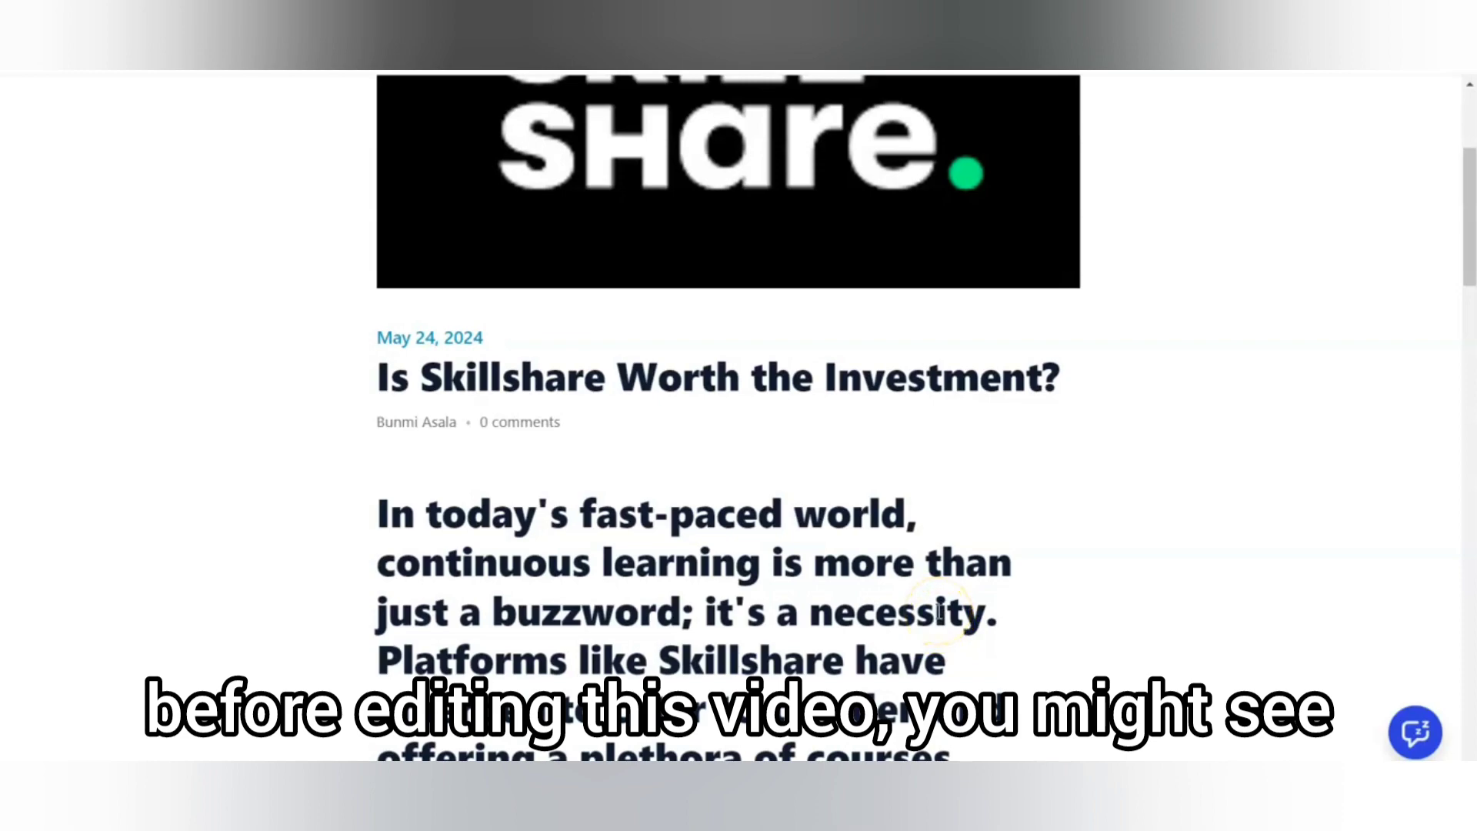
{"action": "scroll", "coordinate": [939, 612], "scroll_direction": "down", "scroll_amount": 9}
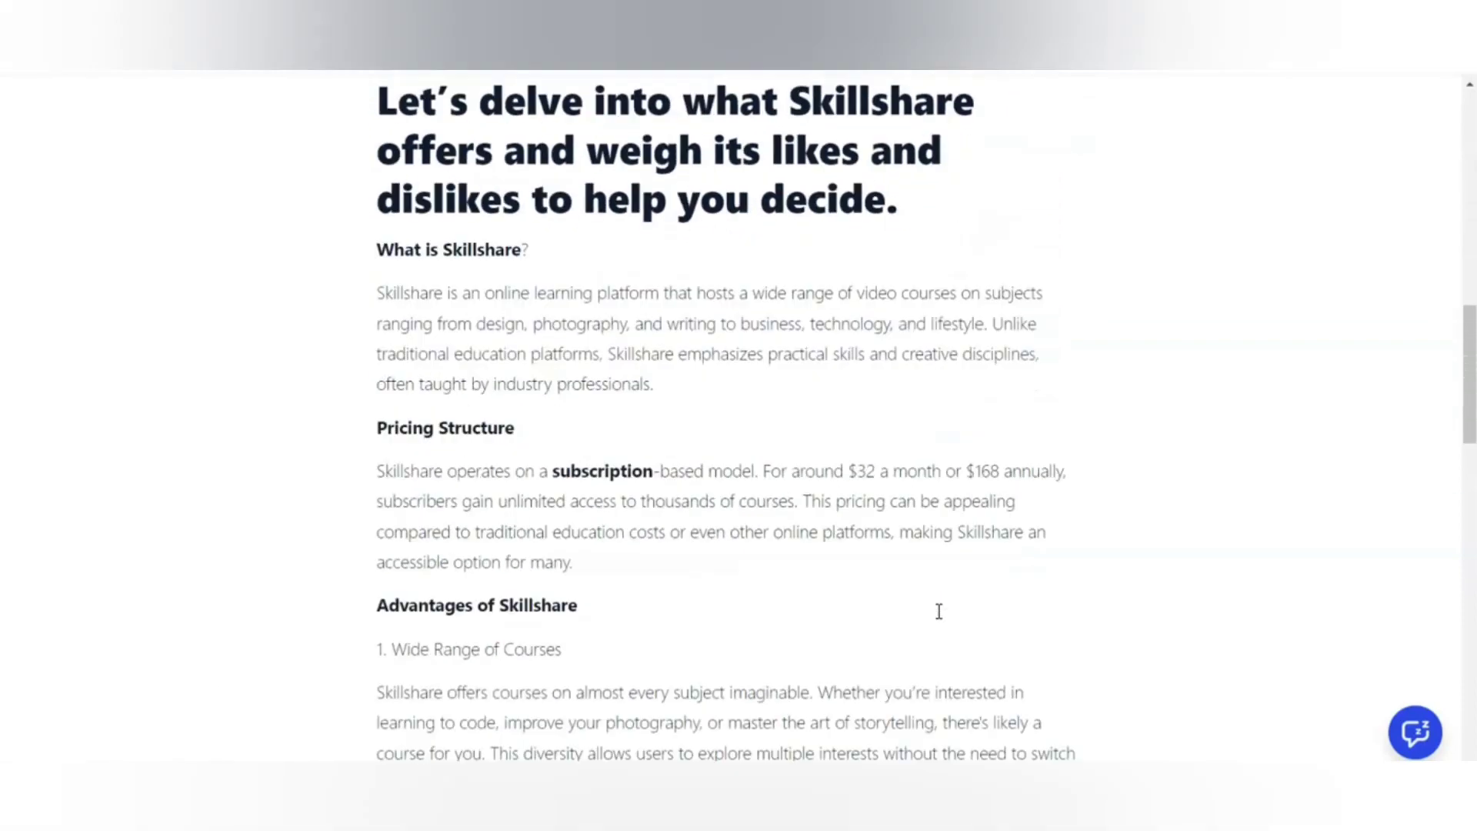
{"action": "scroll", "coordinate": [939, 612], "scroll_direction": "down", "scroll_amount": 5}
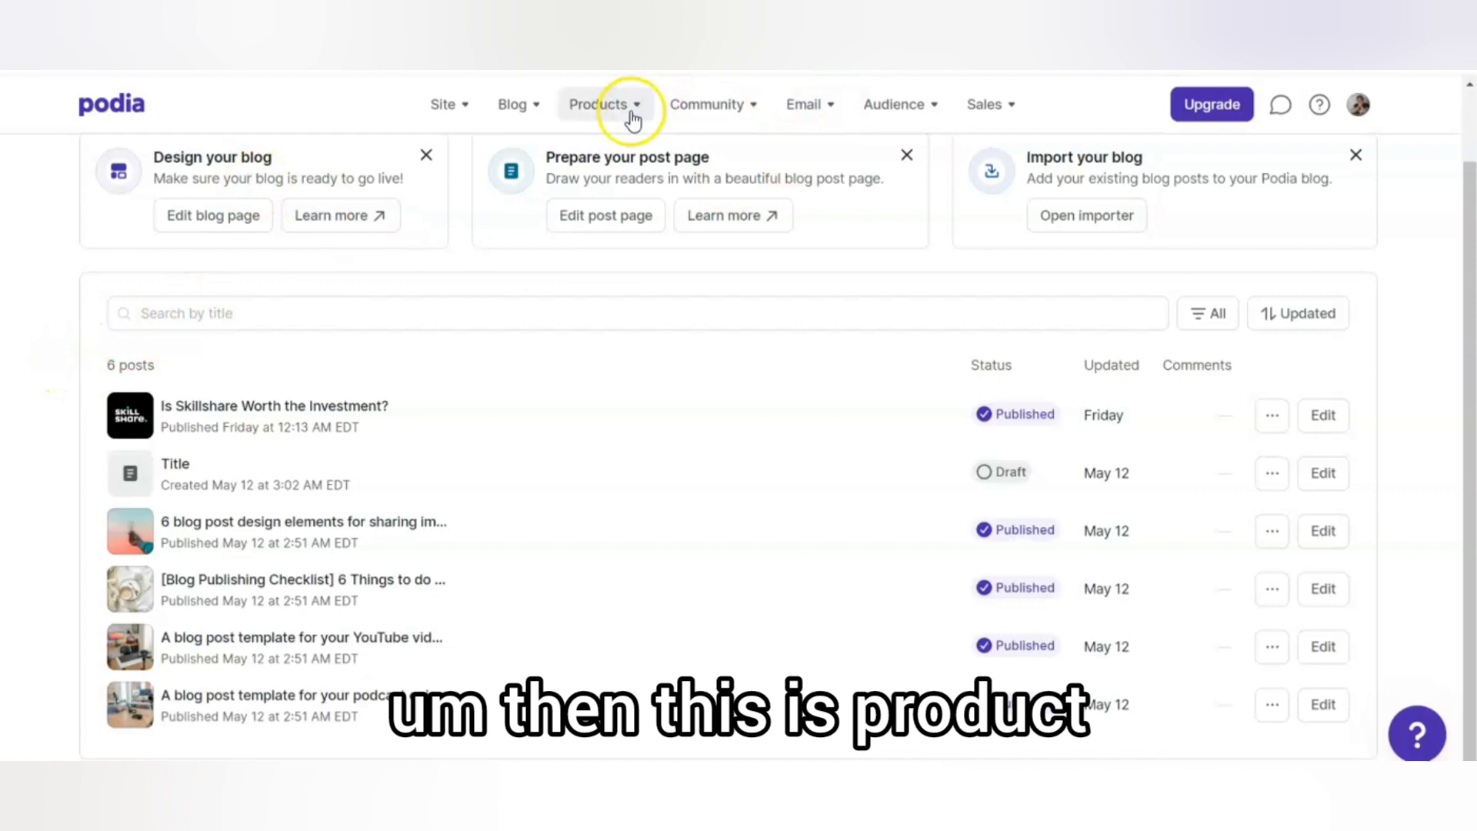
Open the list of all products and view the overview of "How to Double your sales with Email Marketing"
{"action": "left_click", "coordinate": [624, 107]}
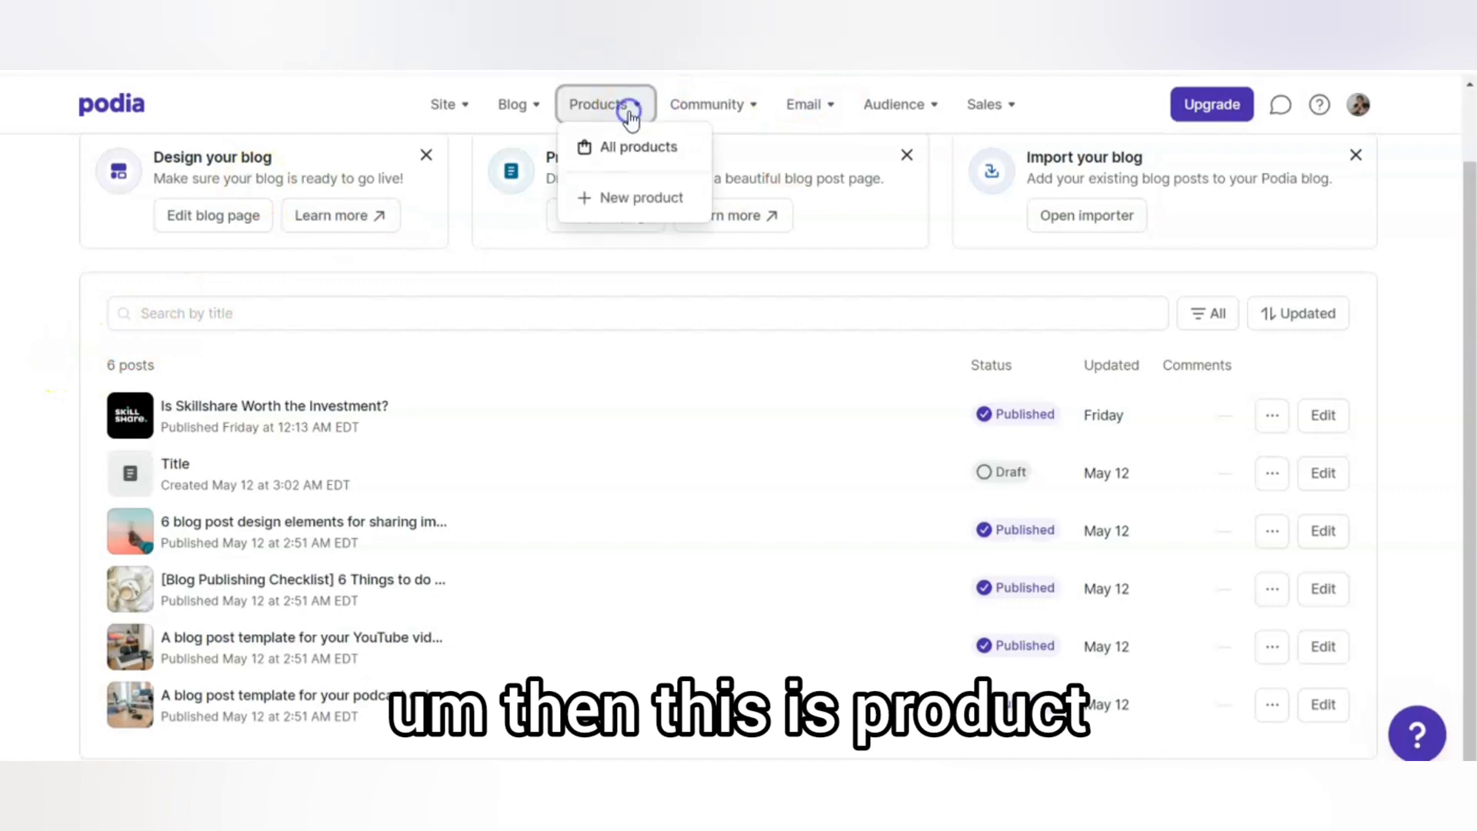
{"action": "left_click", "coordinate": [663, 148]}
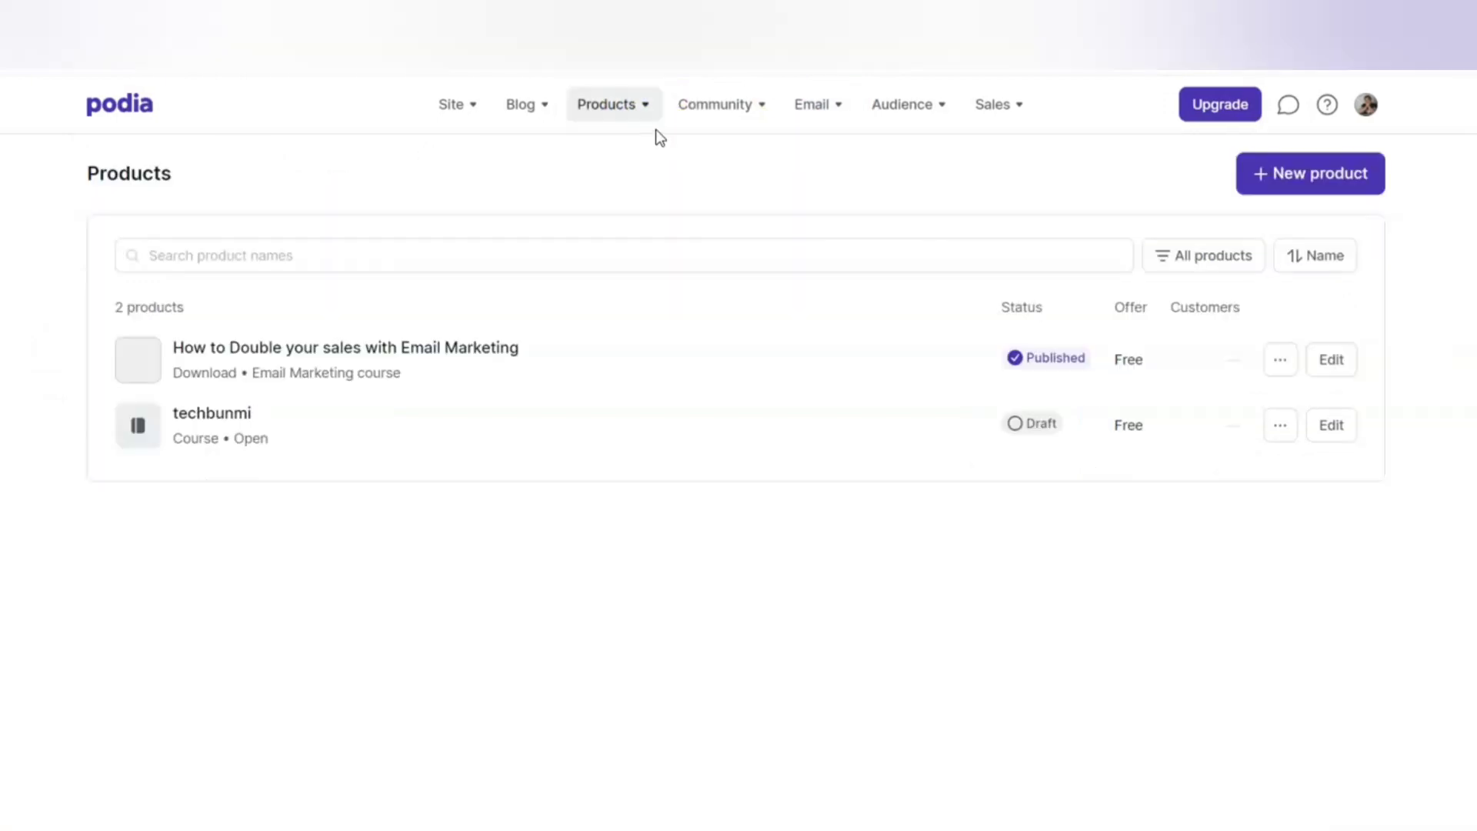
{"action": "left_click", "coordinate": [334, 354]}
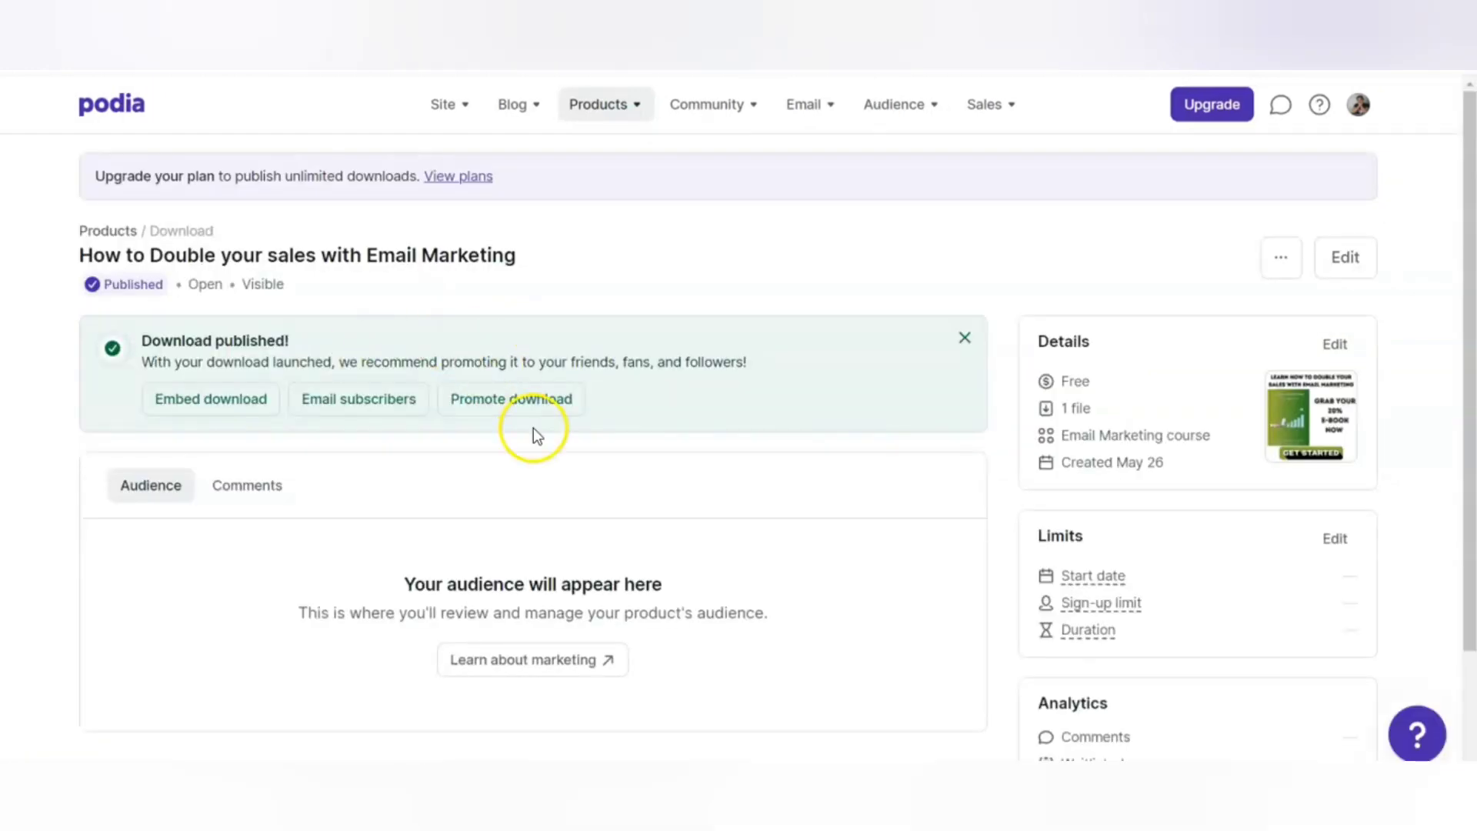
{"action": "scroll", "coordinate": [1280, 340], "scroll_direction": "down", "scroll_amount": 1}
{"action": "scroll", "coordinate": [1280, 340], "scroll_direction": "up", "scroll_amount": 1}
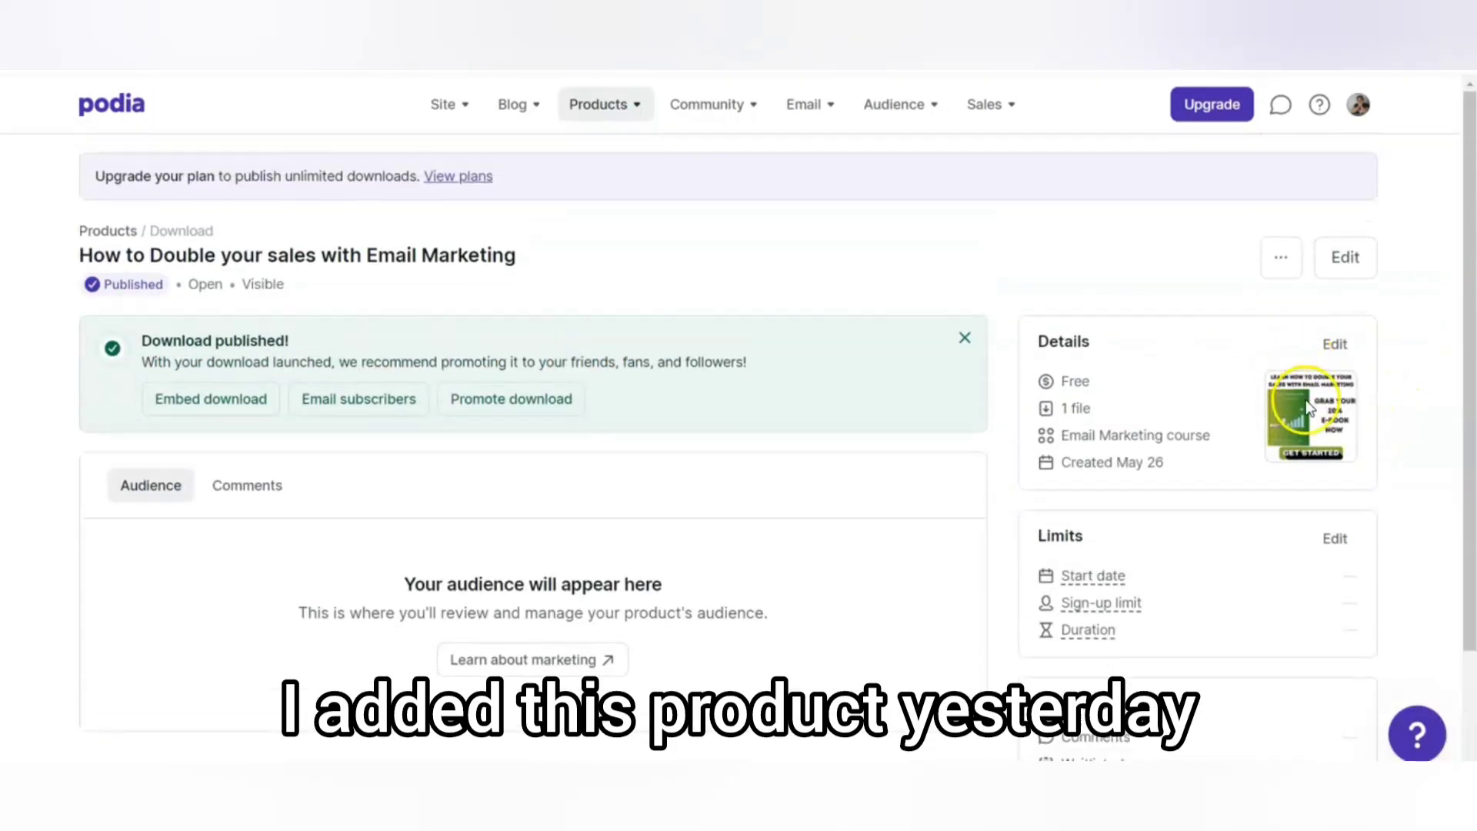
Open the email marketing download for editing and check its uploaded files
{"action": "left_click", "coordinate": [1347, 258]}
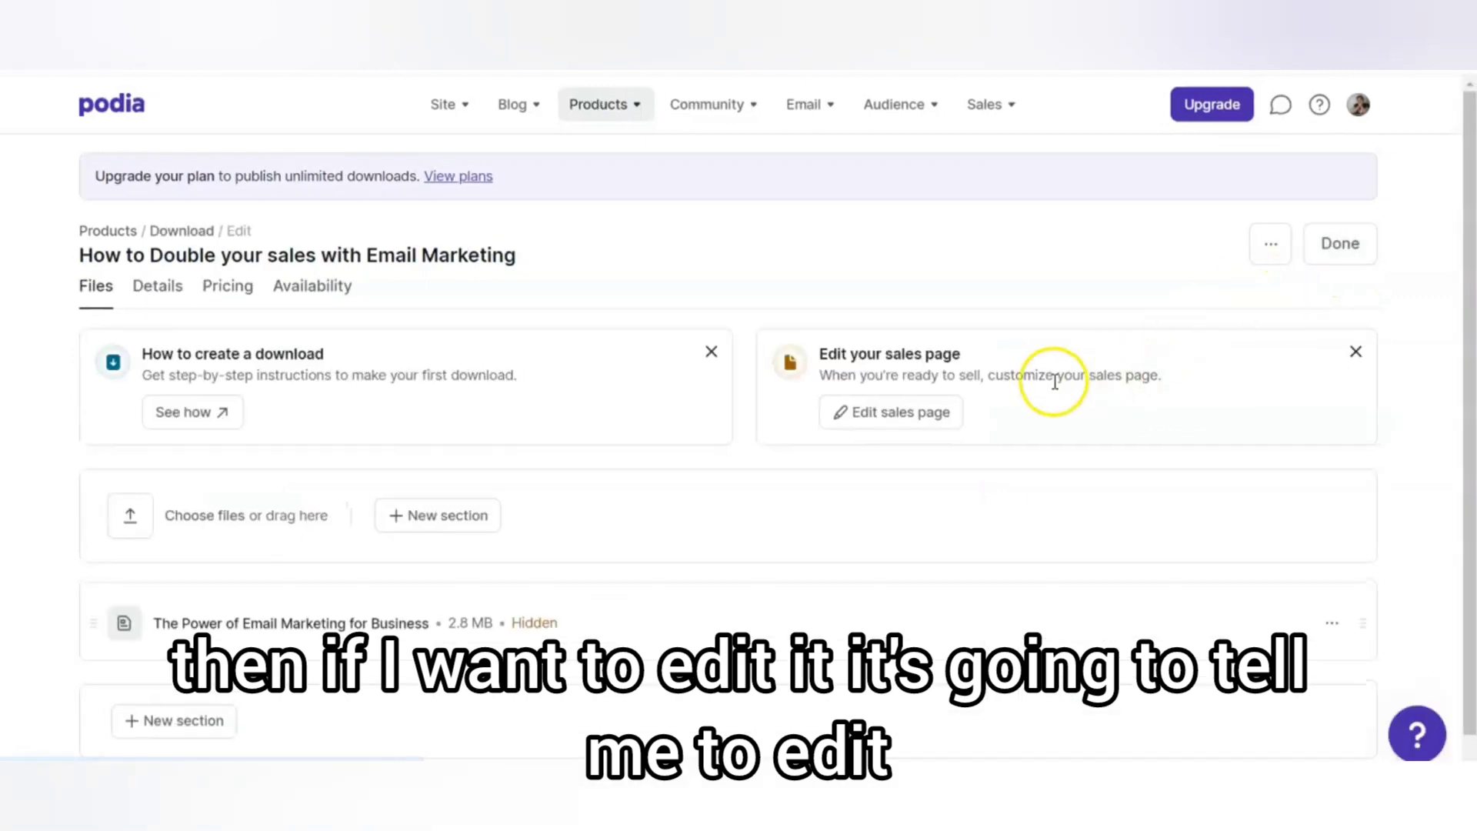
{"action": "scroll", "coordinate": [1023, 377], "scroll_direction": "down", "scroll_amount": 1}
{"action": "scroll", "coordinate": [994, 385], "scroll_direction": "up", "scroll_amount": 1}
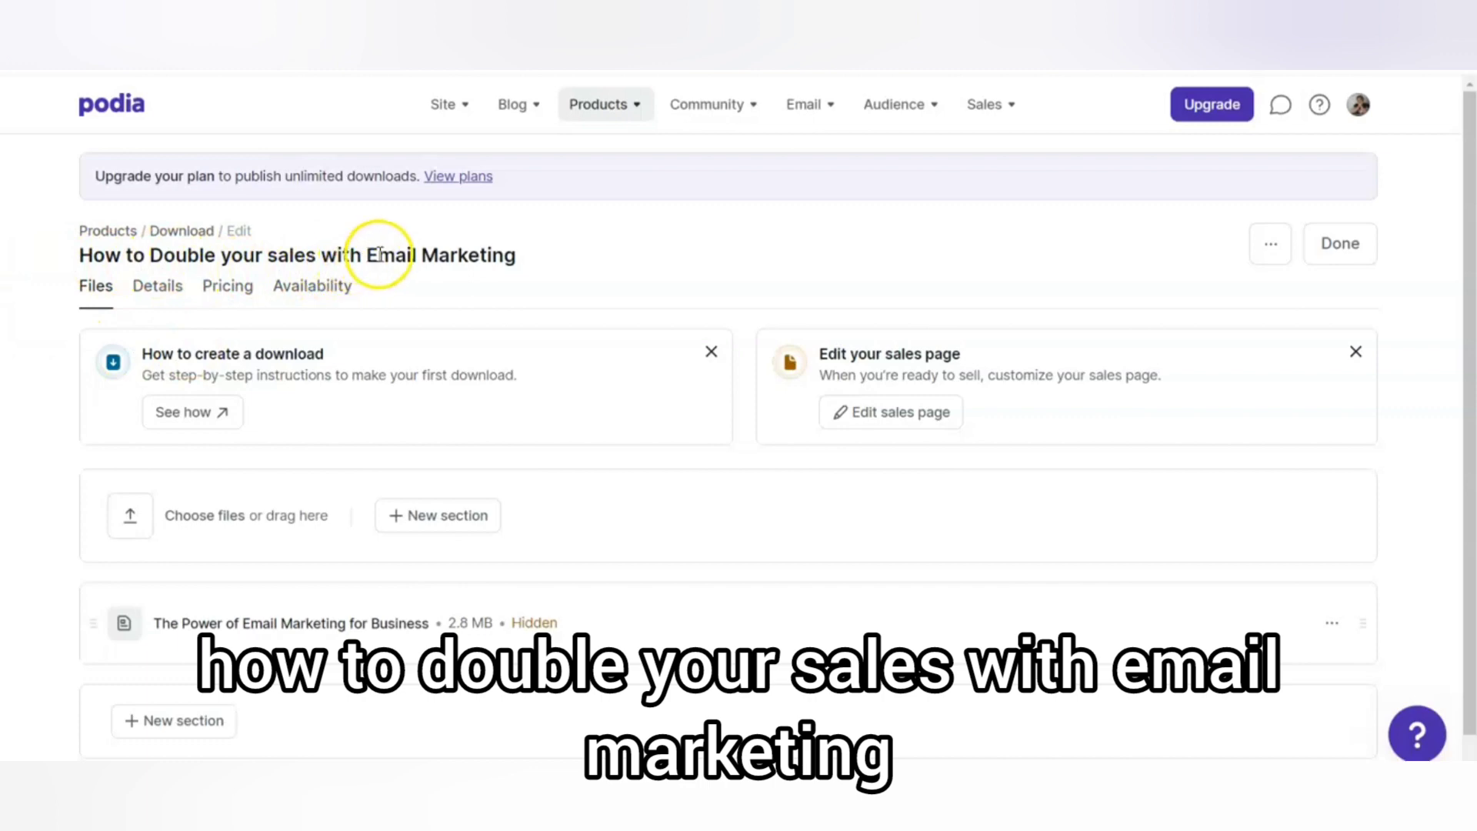
{"action": "left_click", "coordinate": [97, 296]}
{"action": "scroll", "coordinate": [176, 296], "scroll_direction": "down", "scroll_amount": 1}
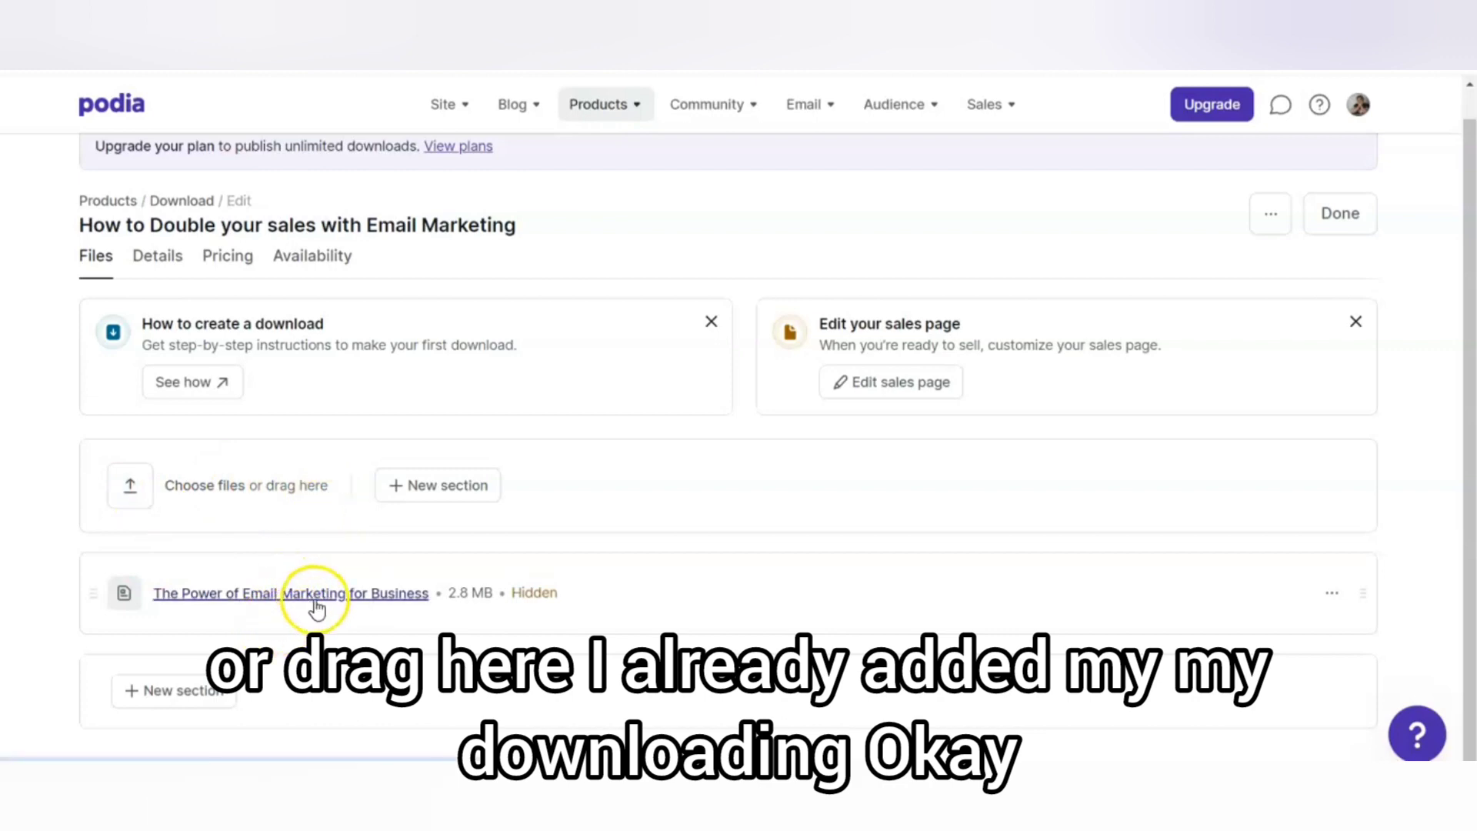
Review the product's details, including its name, image, description, category, comment visibility and integrations section
{"action": "left_click", "coordinate": [170, 262]}
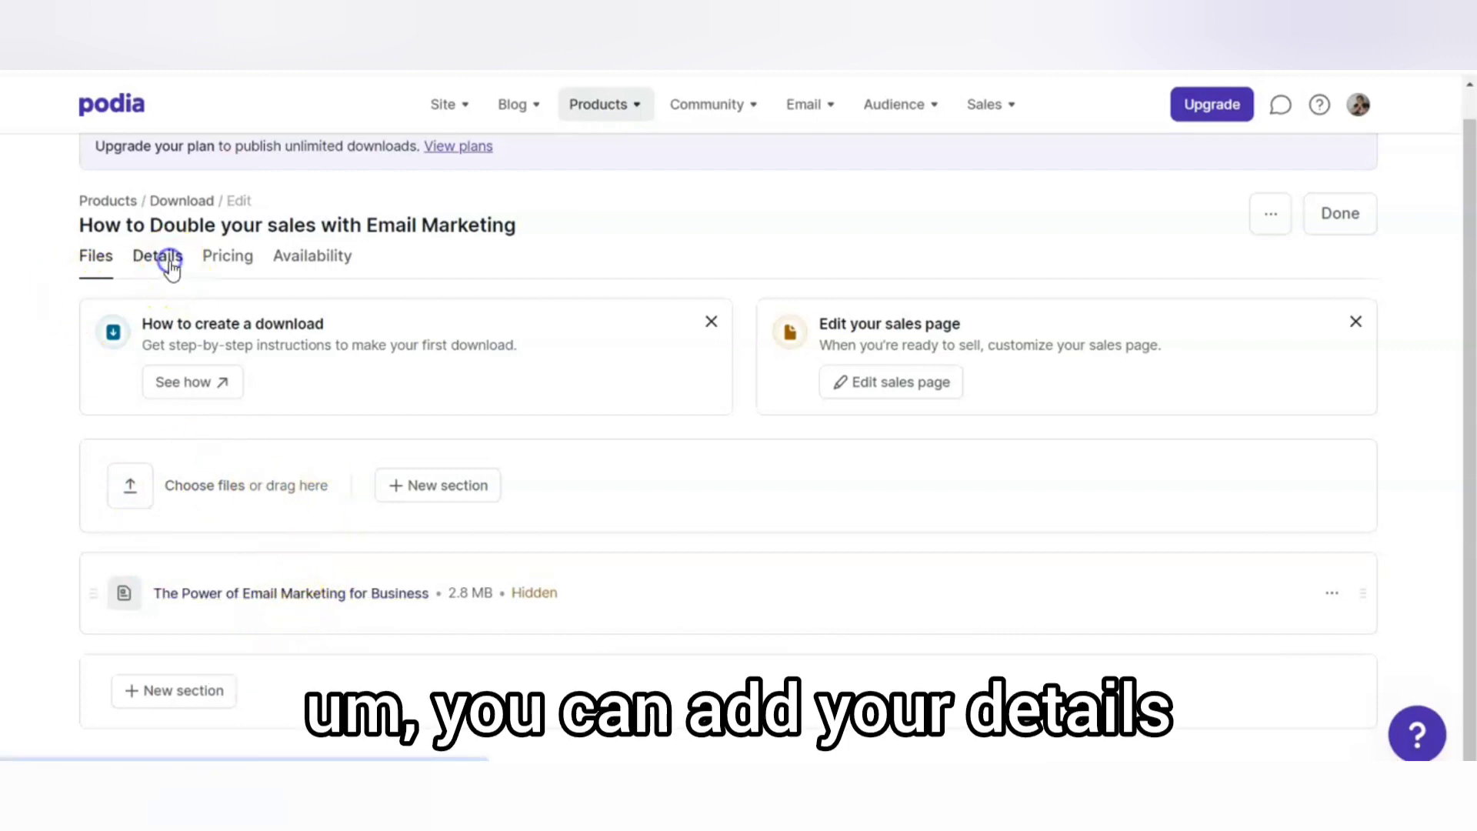
{"action": "scroll", "coordinate": [940, 584], "scroll_direction": "down", "scroll_amount": 5}
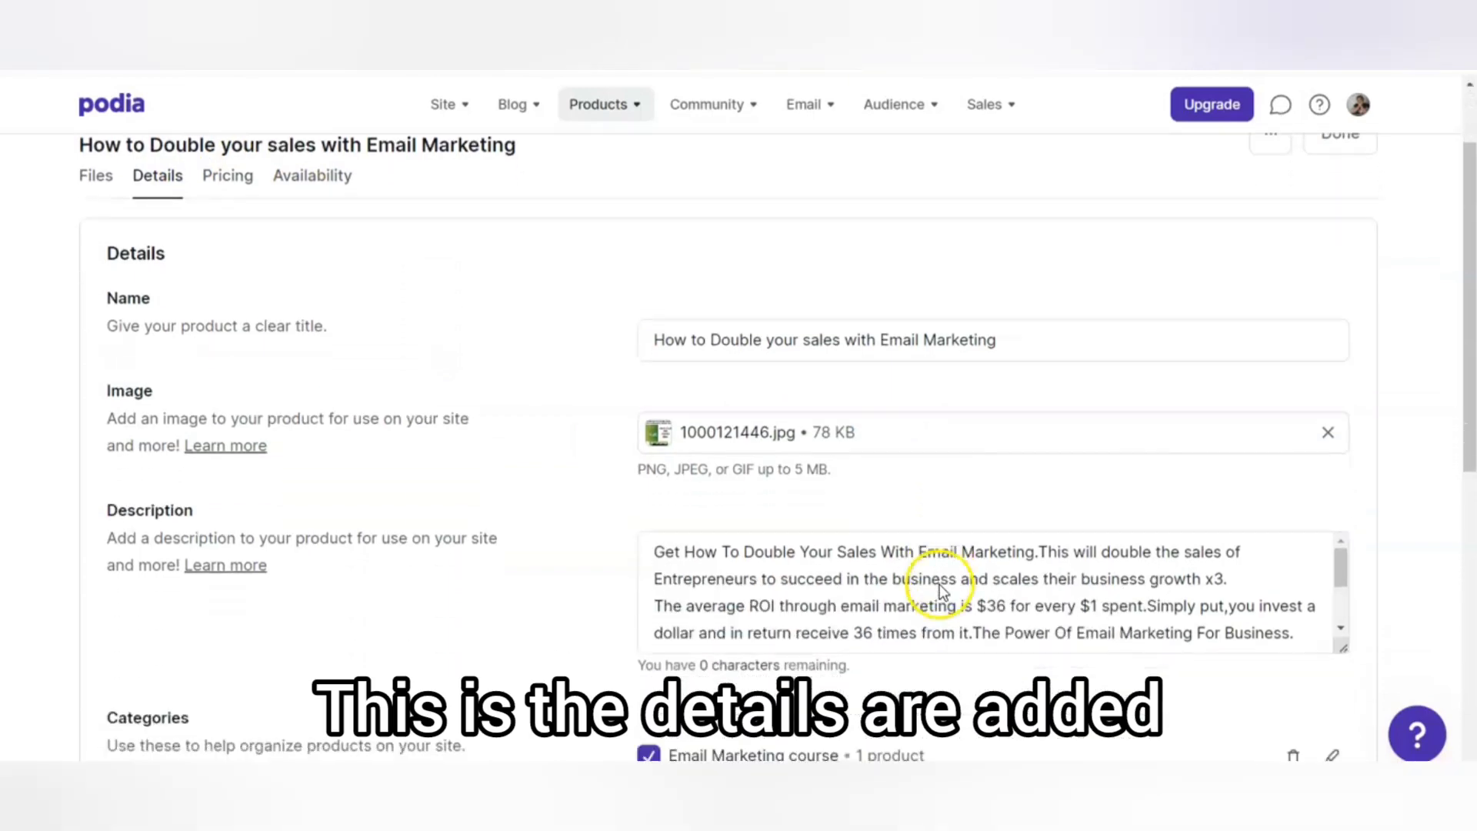
{"action": "scroll", "coordinate": [939, 596], "scroll_direction": "down", "scroll_amount": 4}
{"action": "scroll", "coordinate": [935, 600], "scroll_direction": "up", "scroll_amount": 7}
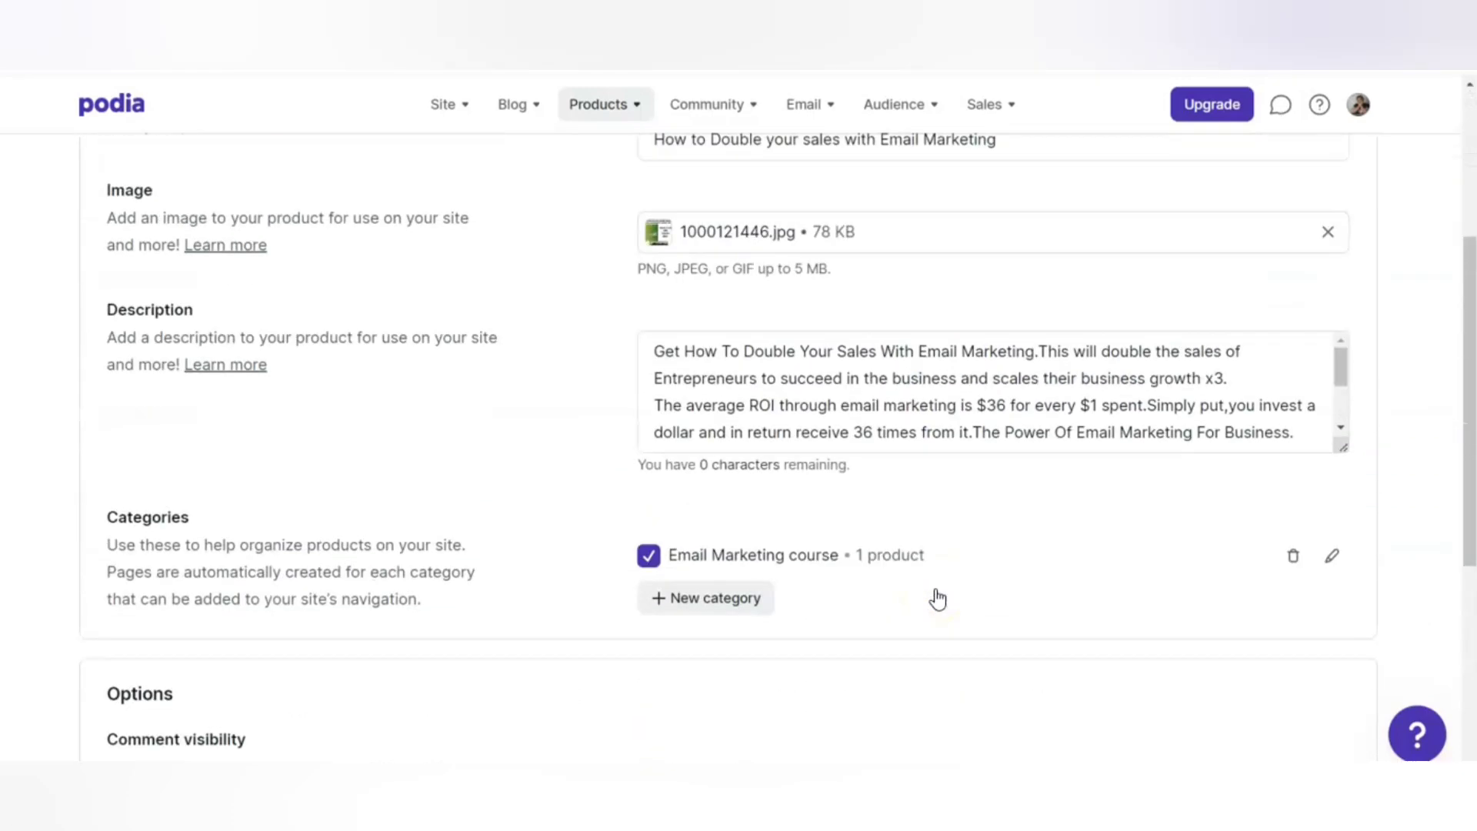
{"action": "scroll", "coordinate": [938, 599], "scroll_direction": "down", "scroll_amount": 6}
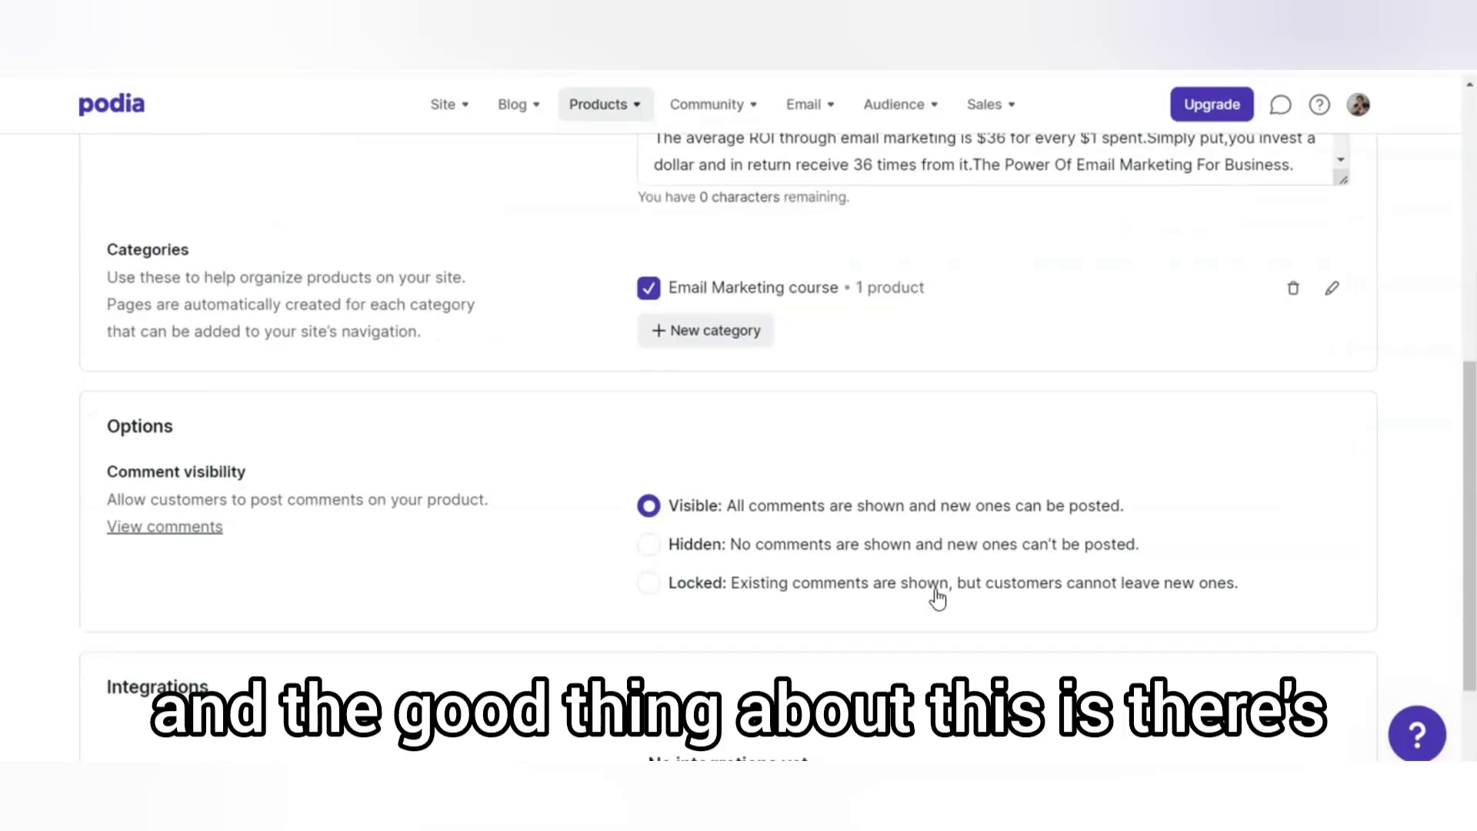
{"action": "scroll", "coordinate": [937, 598], "scroll_direction": "down", "scroll_amount": 2}
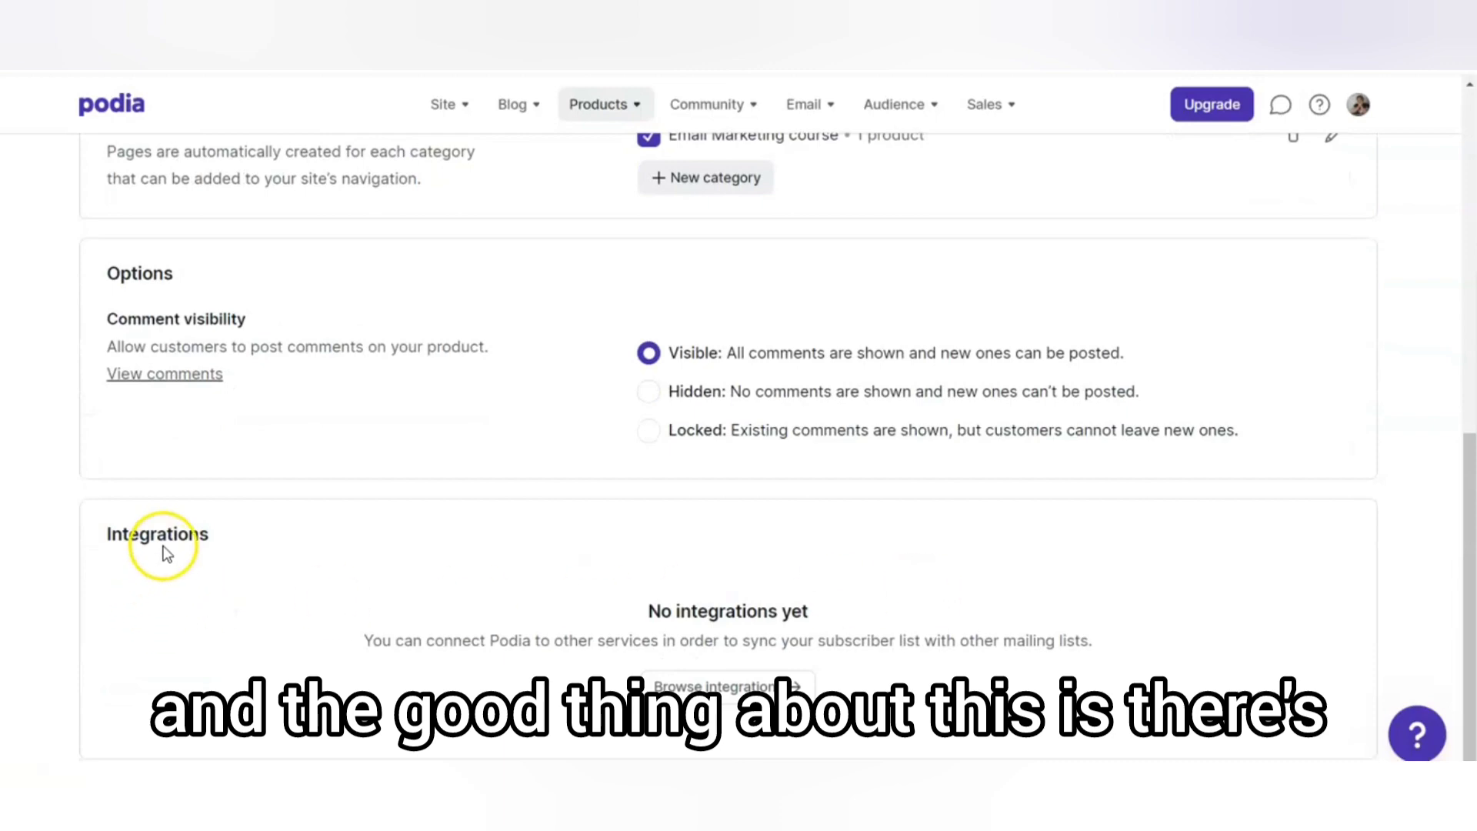
Browse the available integrations and look through the video, community, email and Zapier services
{"action": "left_click", "coordinate": [747, 685]}
{"action": "scroll", "coordinate": [838, 480], "scroll_direction": "down", "scroll_amount": 3}
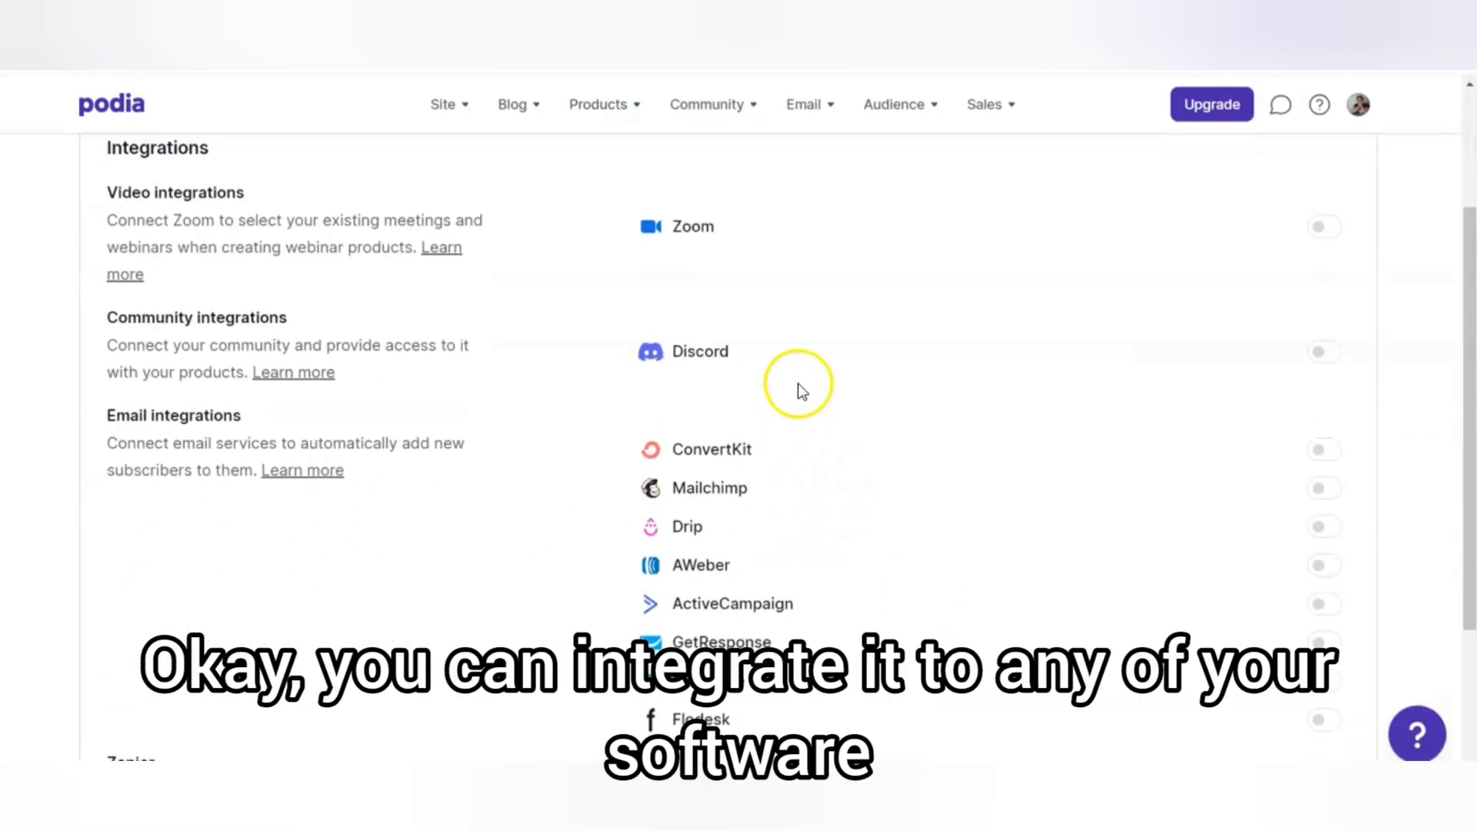
{"action": "scroll", "coordinate": [841, 475], "scroll_direction": "down", "scroll_amount": 3}
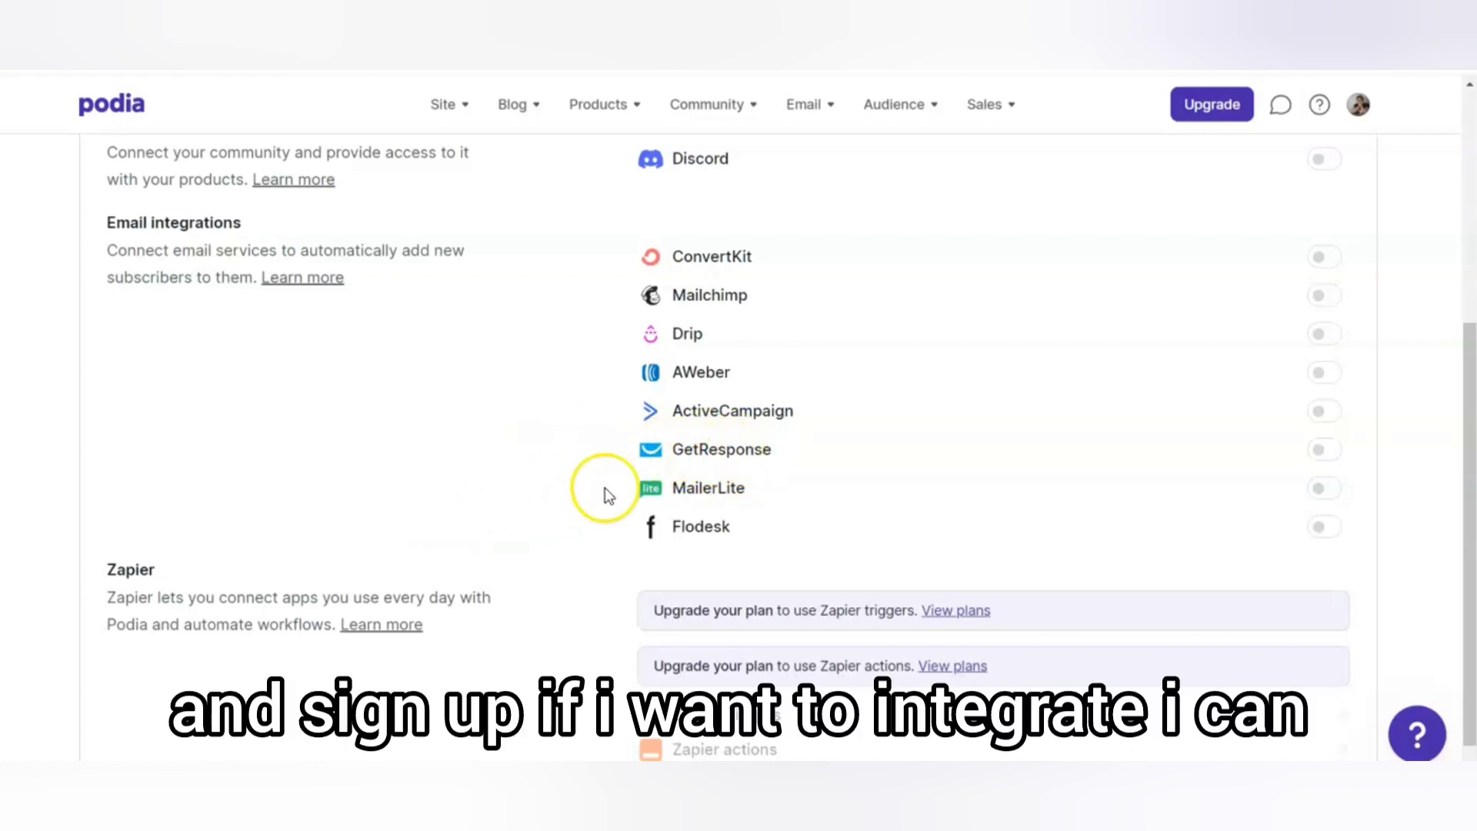
{"action": "scroll", "coordinate": [708, 459], "scroll_direction": "up", "scroll_amount": 1}
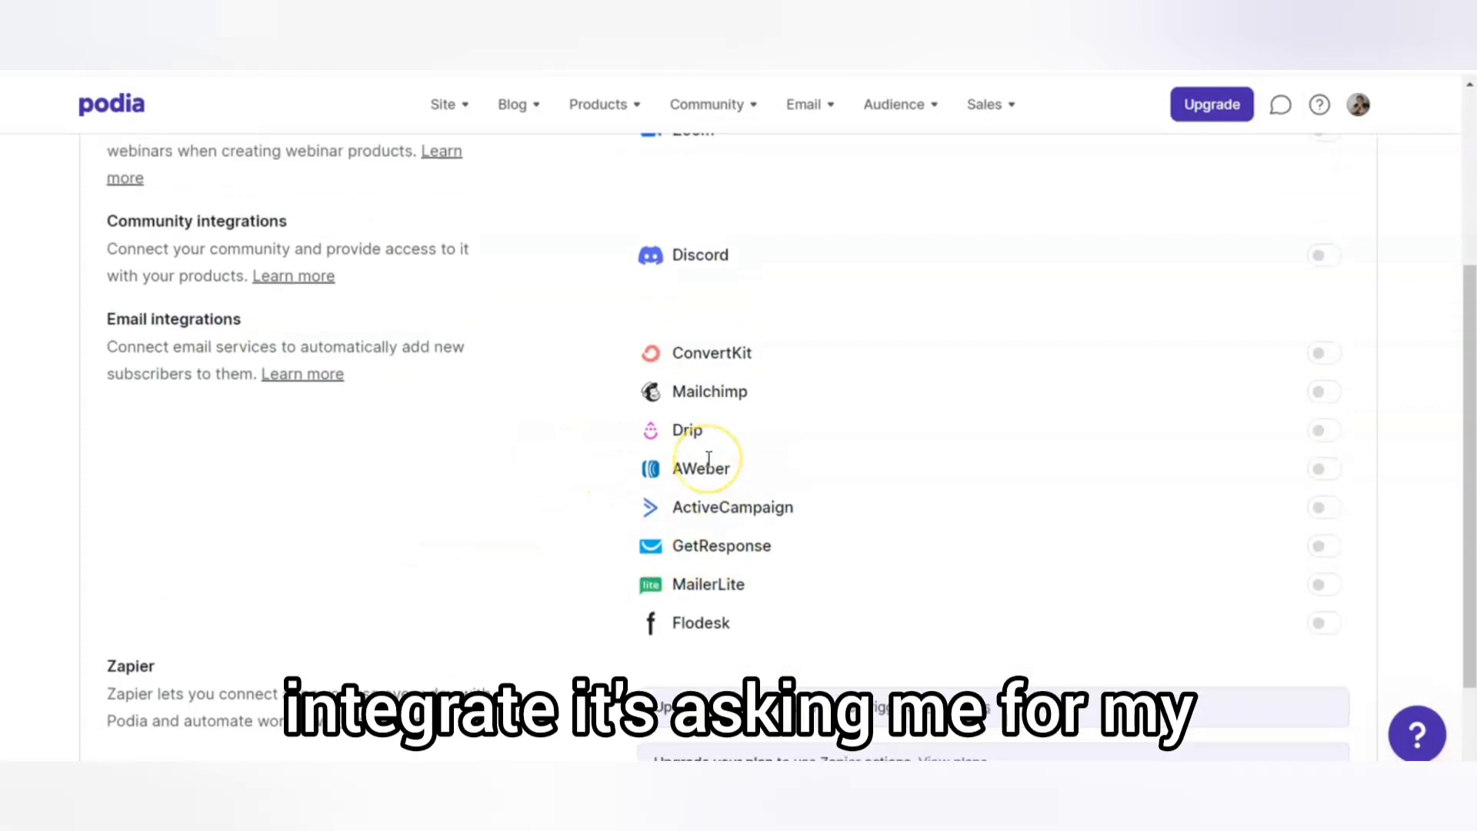
{"action": "scroll", "coordinate": [445, 432], "scroll_direction": "up", "scroll_amount": 1}
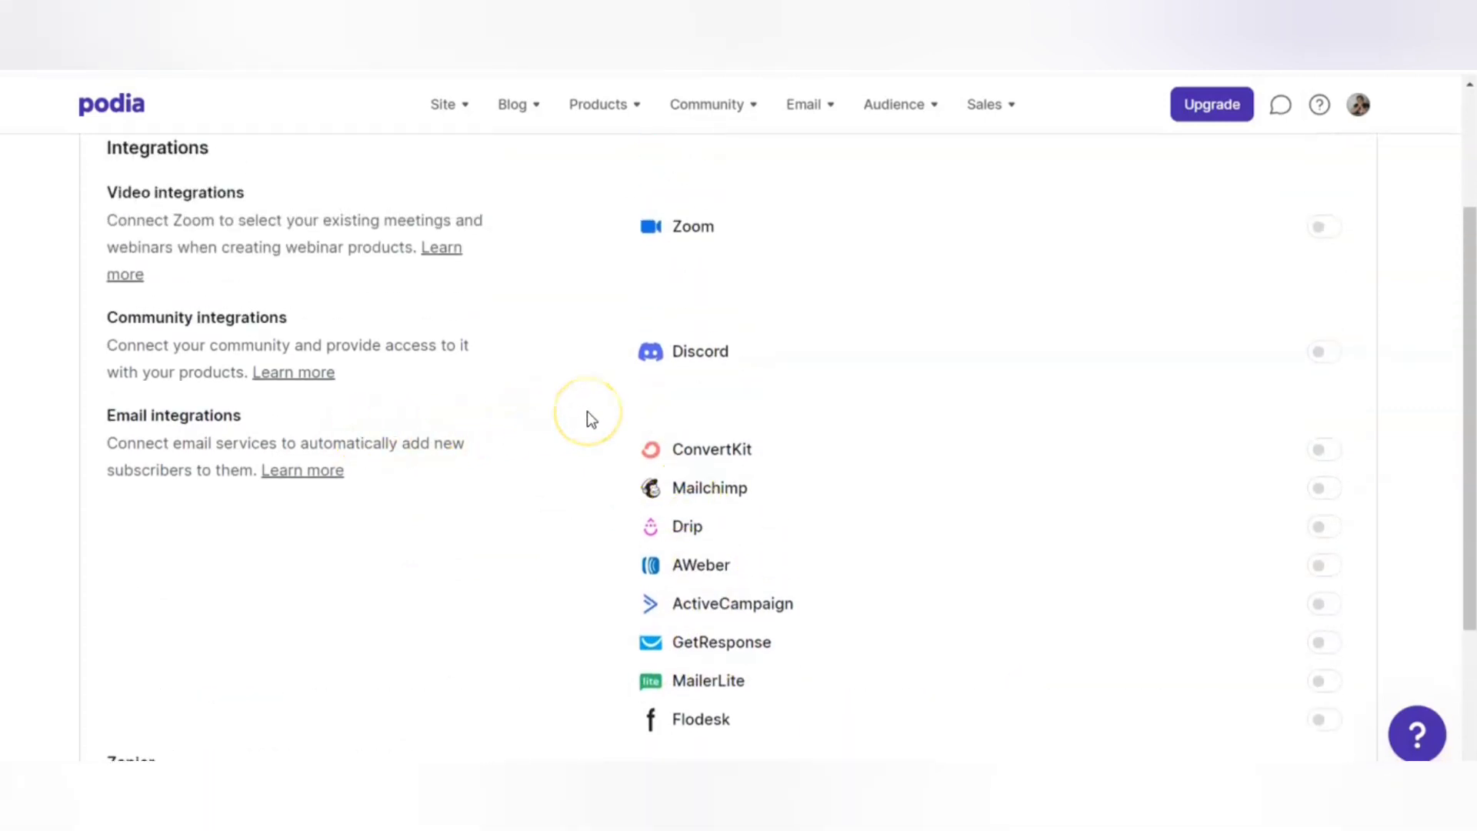
Open the API key form for the GetResponse email integration
{"action": "scroll", "coordinate": [765, 443], "scroll_direction": "down", "scroll_amount": 2}
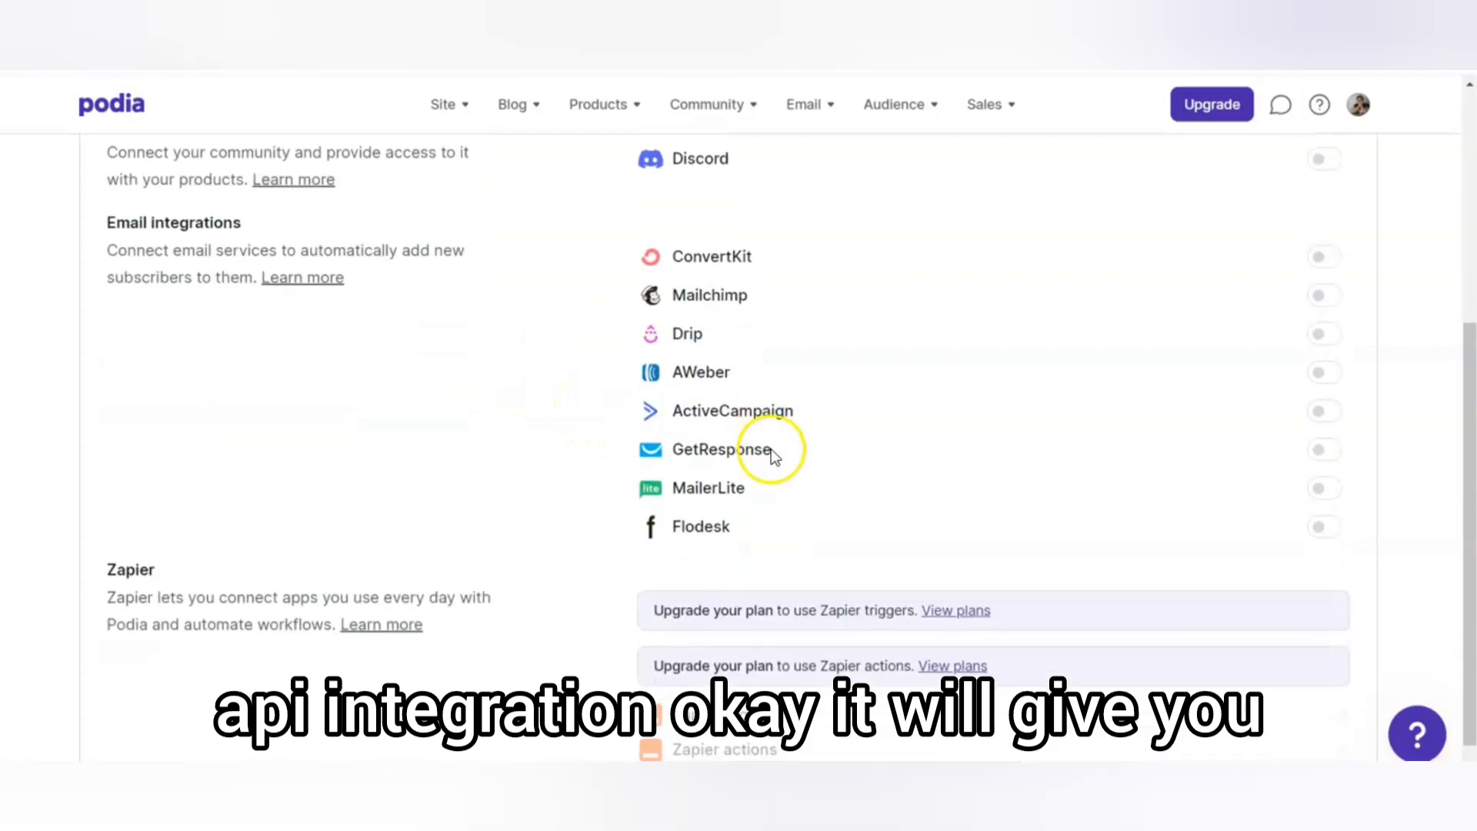
{"action": "scroll", "coordinate": [773, 454], "scroll_direction": "down", "scroll_amount": 1}
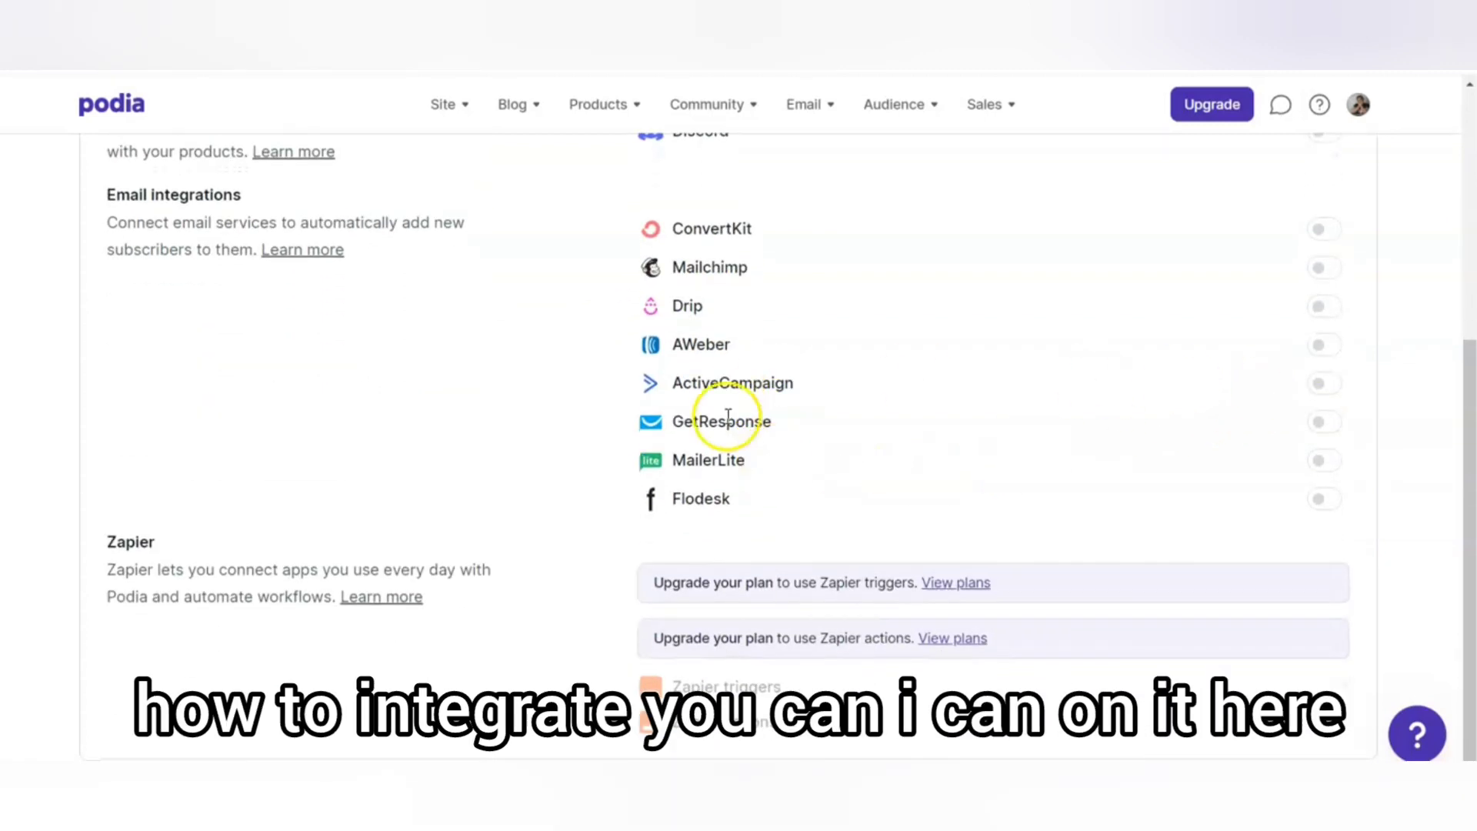
{"action": "left_click", "coordinate": [1338, 428]}
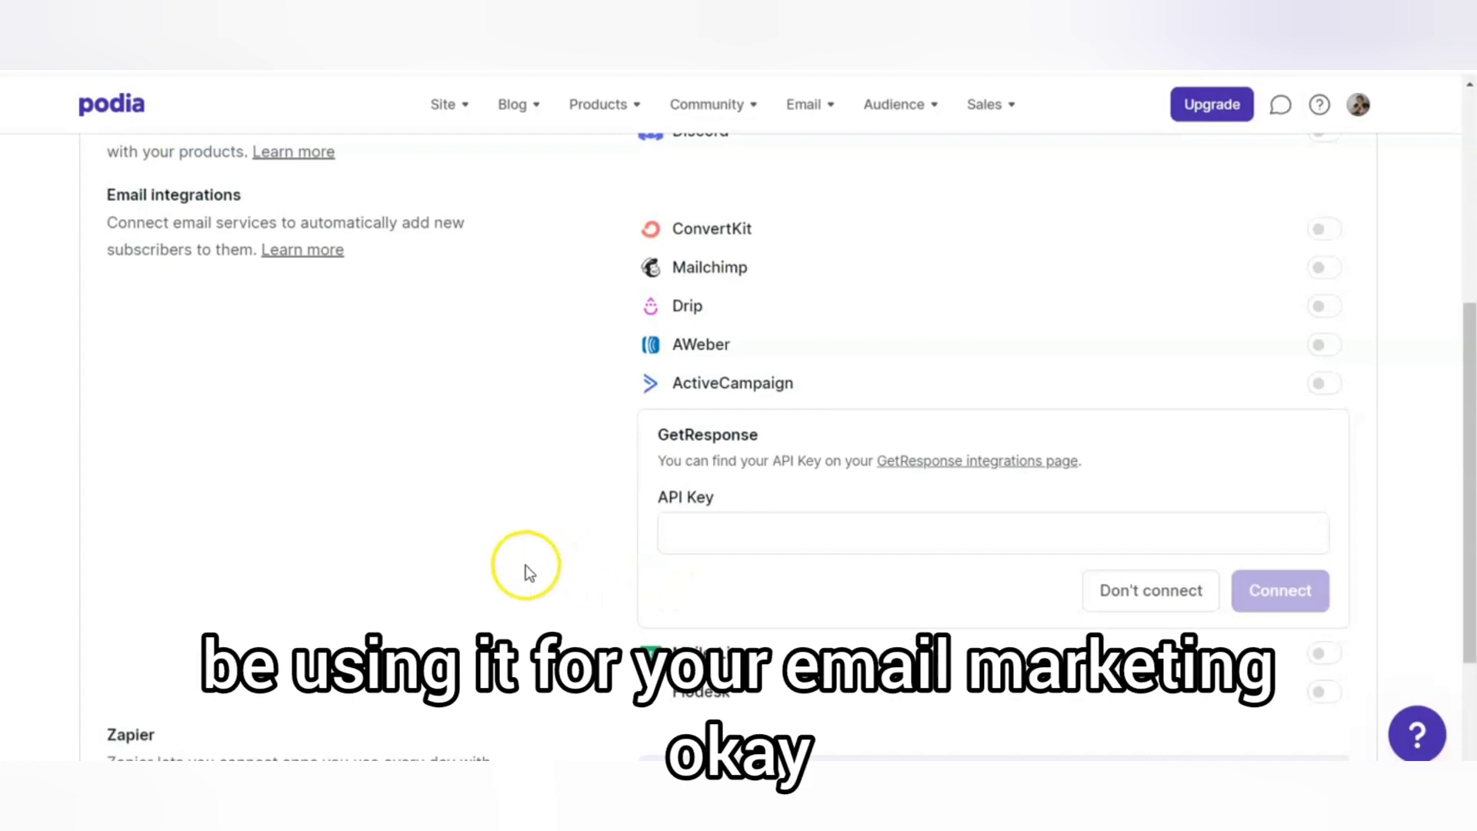
{"action": "scroll", "coordinate": [732, 260], "scroll_direction": "up", "scroll_amount": 3}
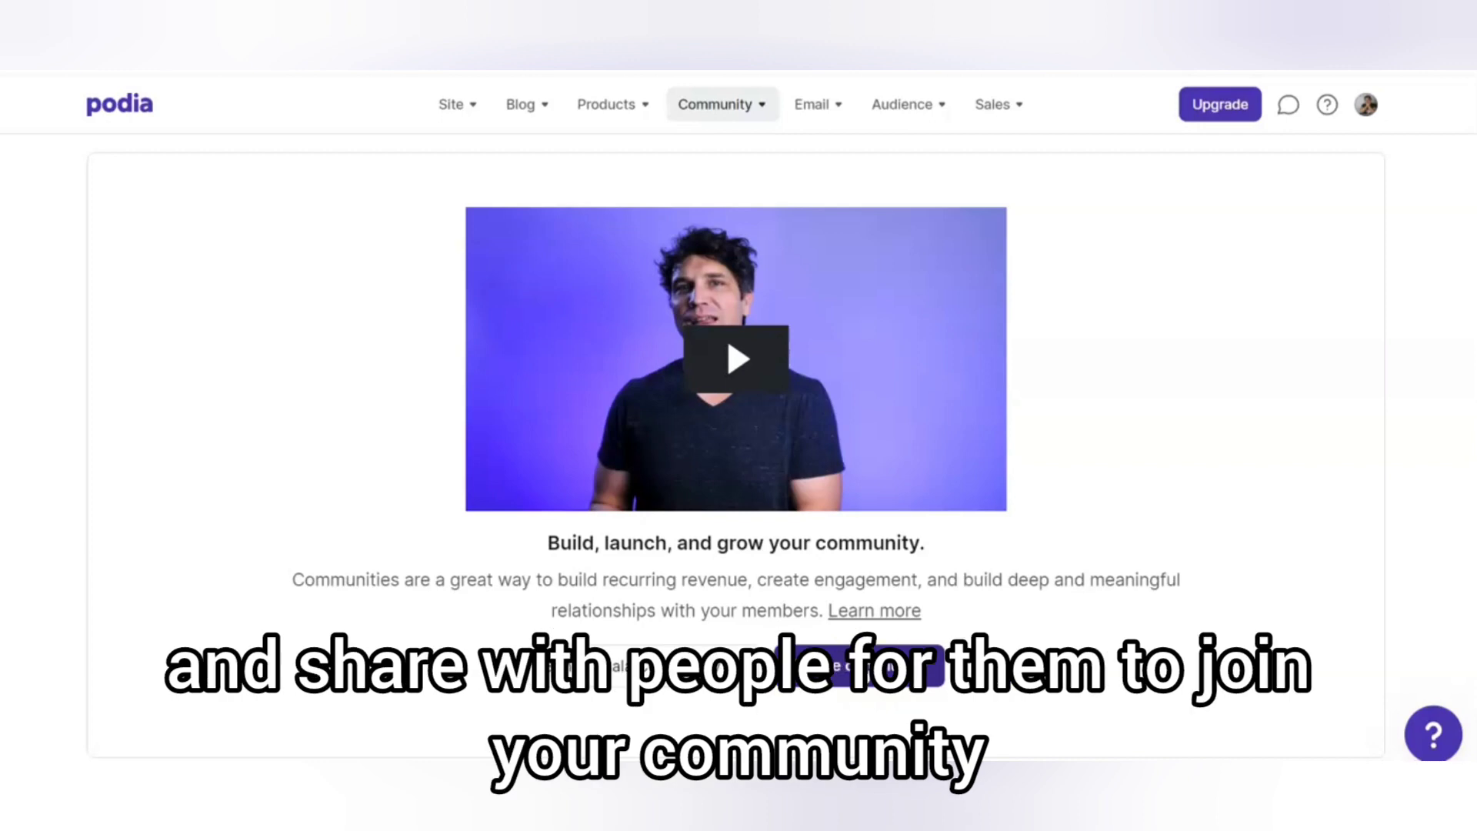
Create a community with the prefilled name, check its settings and start launching it
{"action": "left_click", "coordinate": [861, 665]}
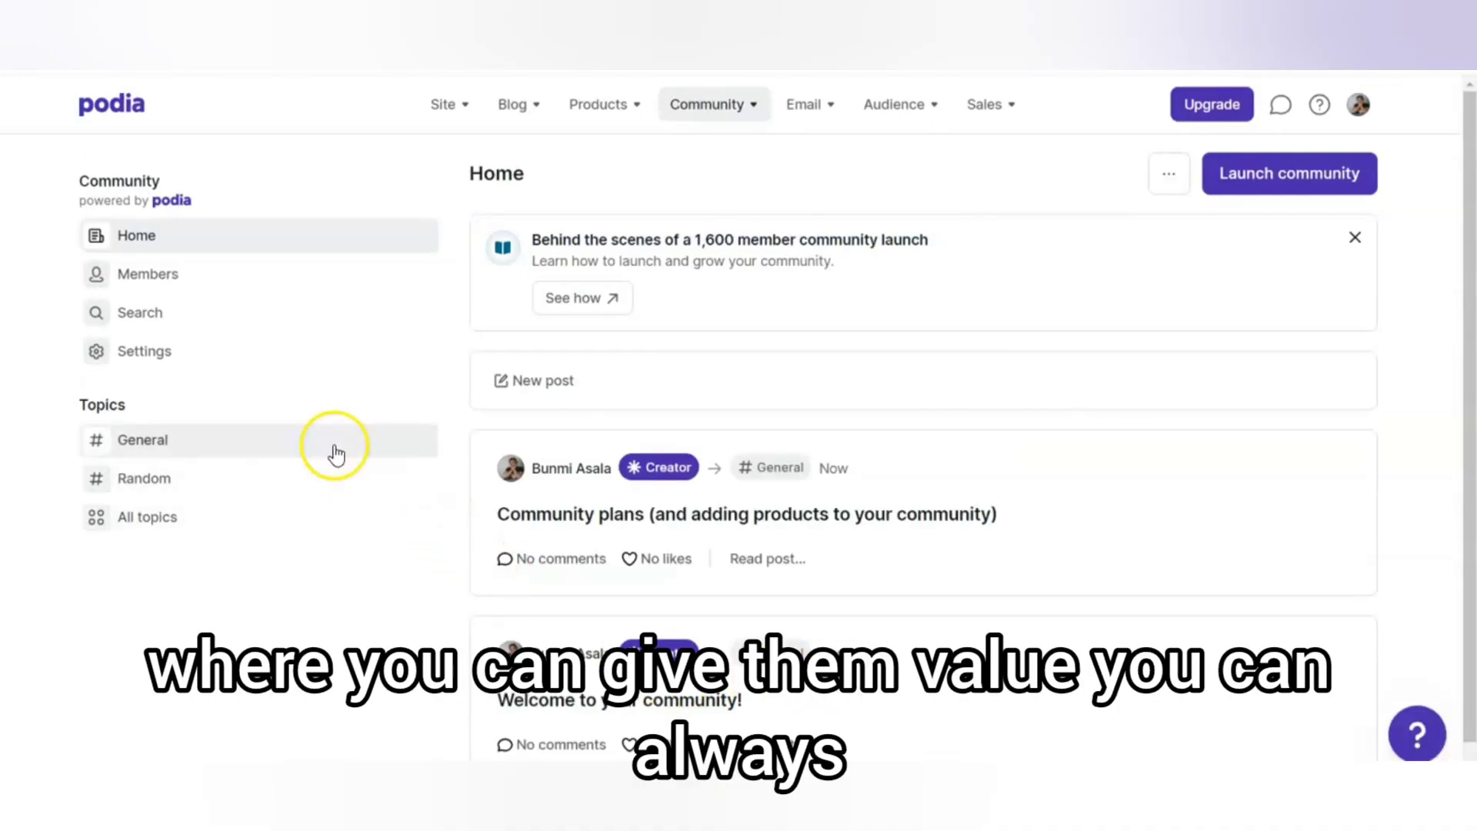
{"action": "left_click", "coordinate": [343, 350]}
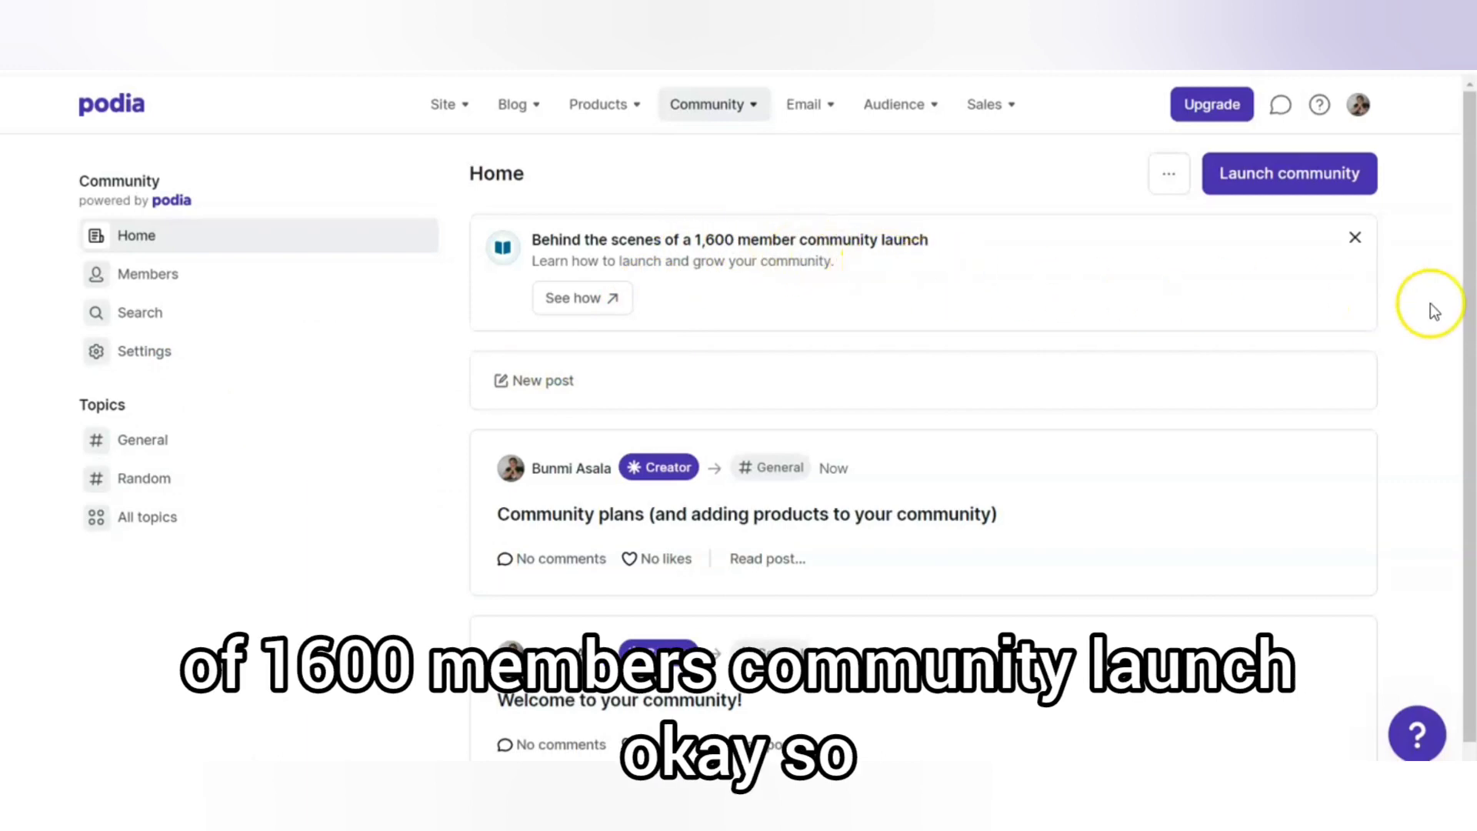
{"action": "left_click", "coordinate": [1299, 176]}
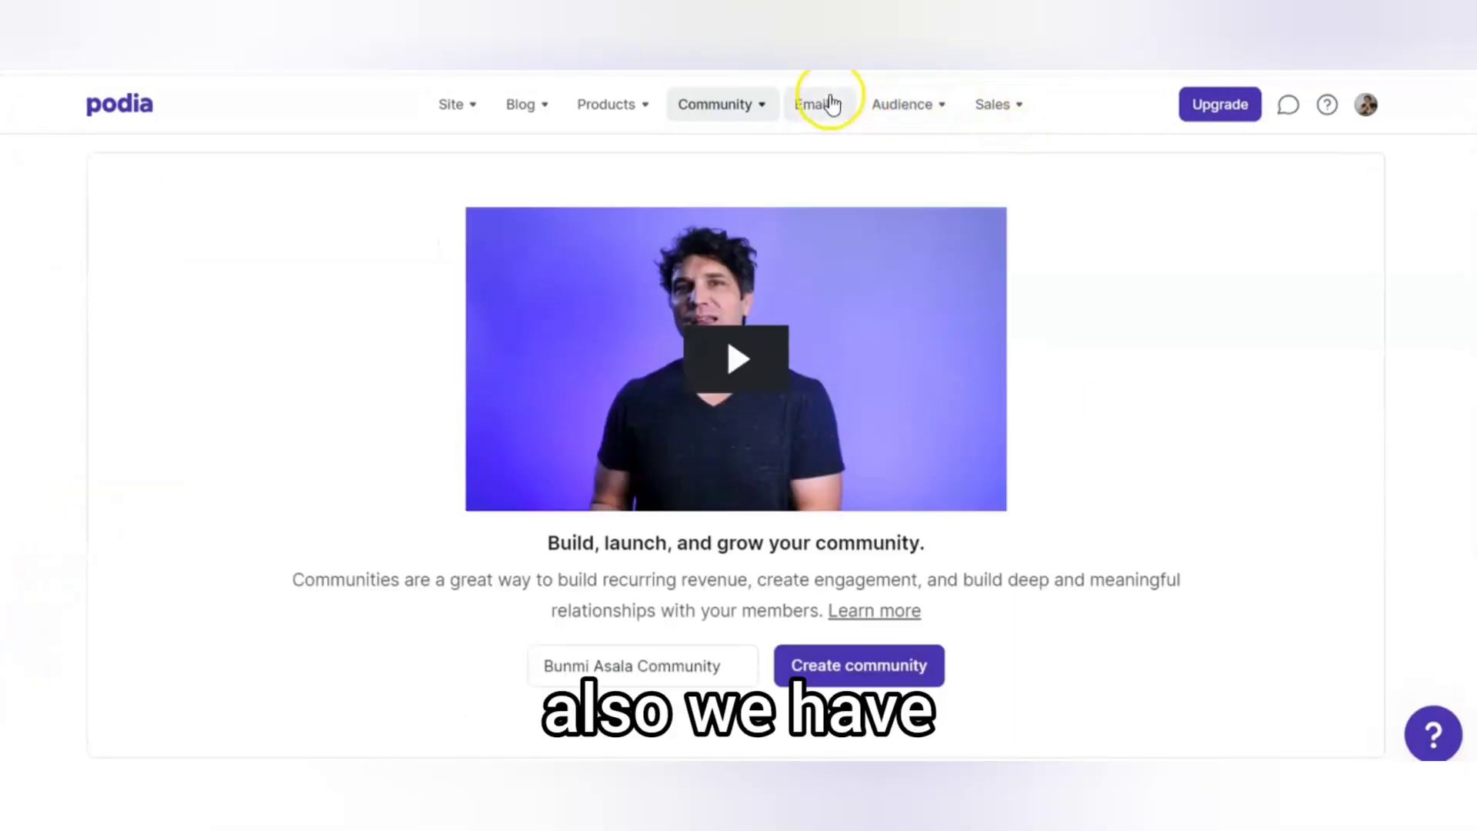
Check the email broadcast and campaign options and review the opt-in and mailing address form required for sending
{"action": "left_click", "coordinate": [824, 105]}
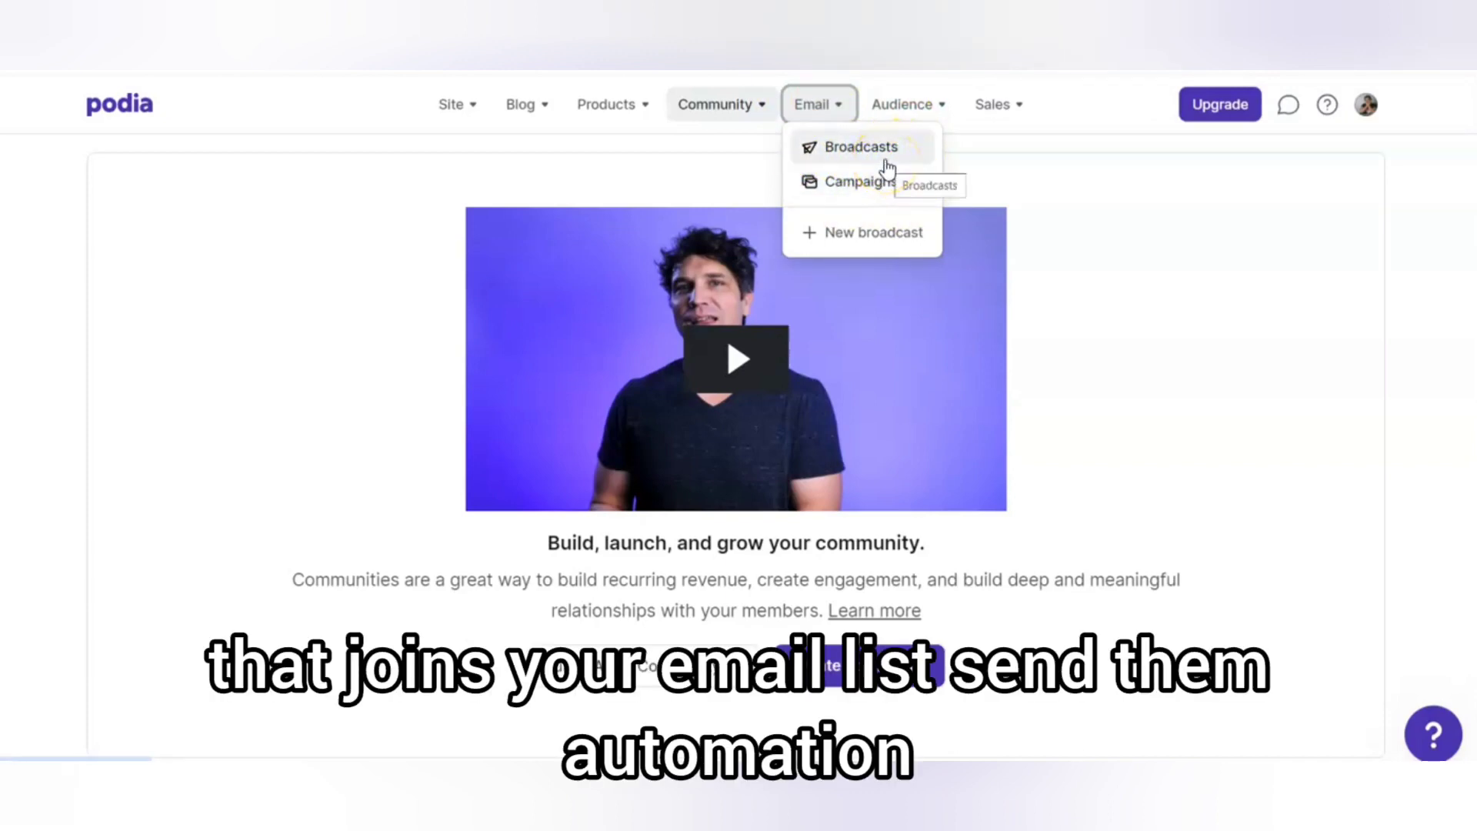
{"action": "left_click", "coordinate": [877, 188]}
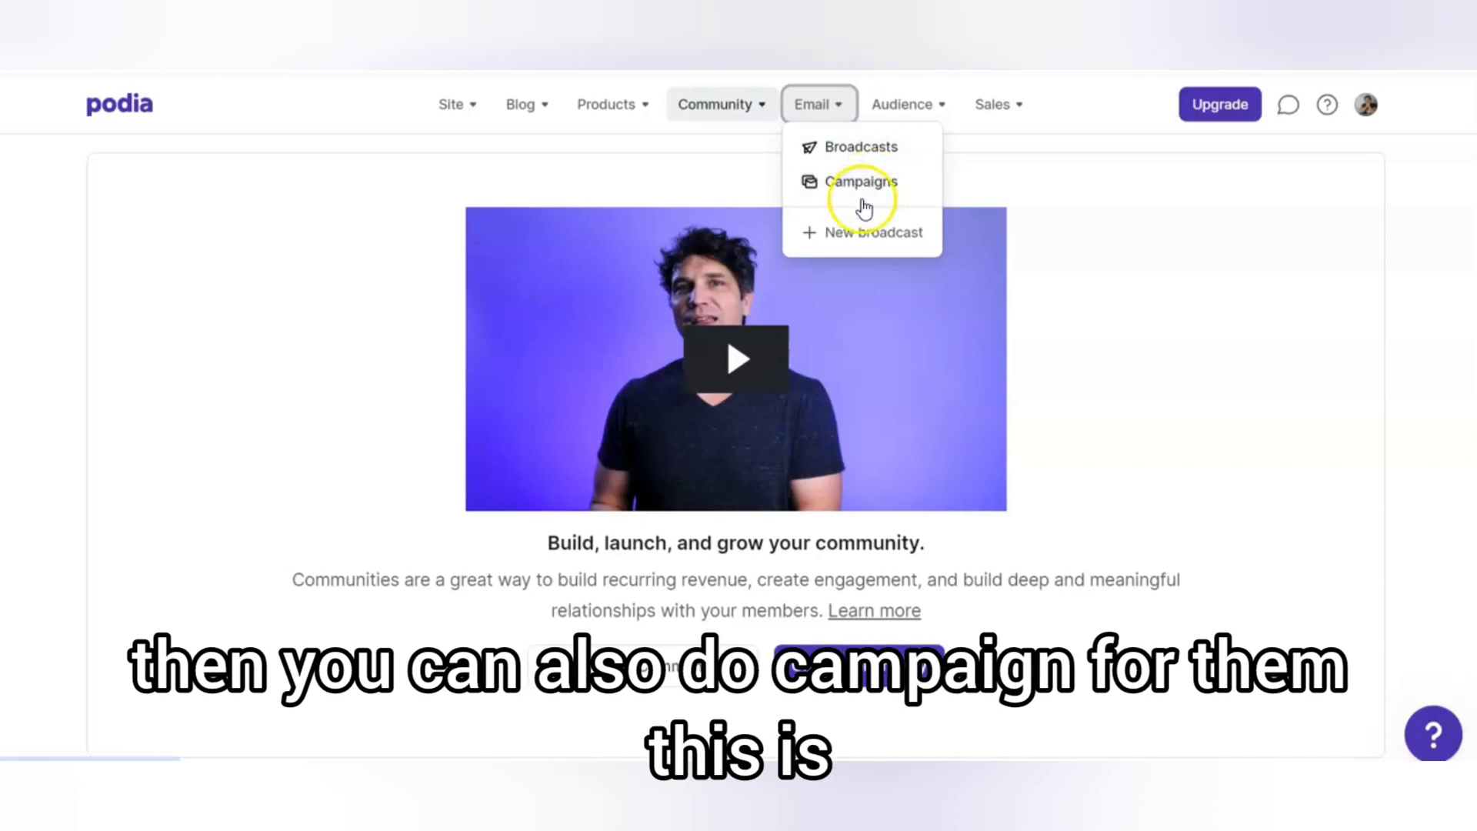
{"action": "left_click", "coordinate": [828, 231]}
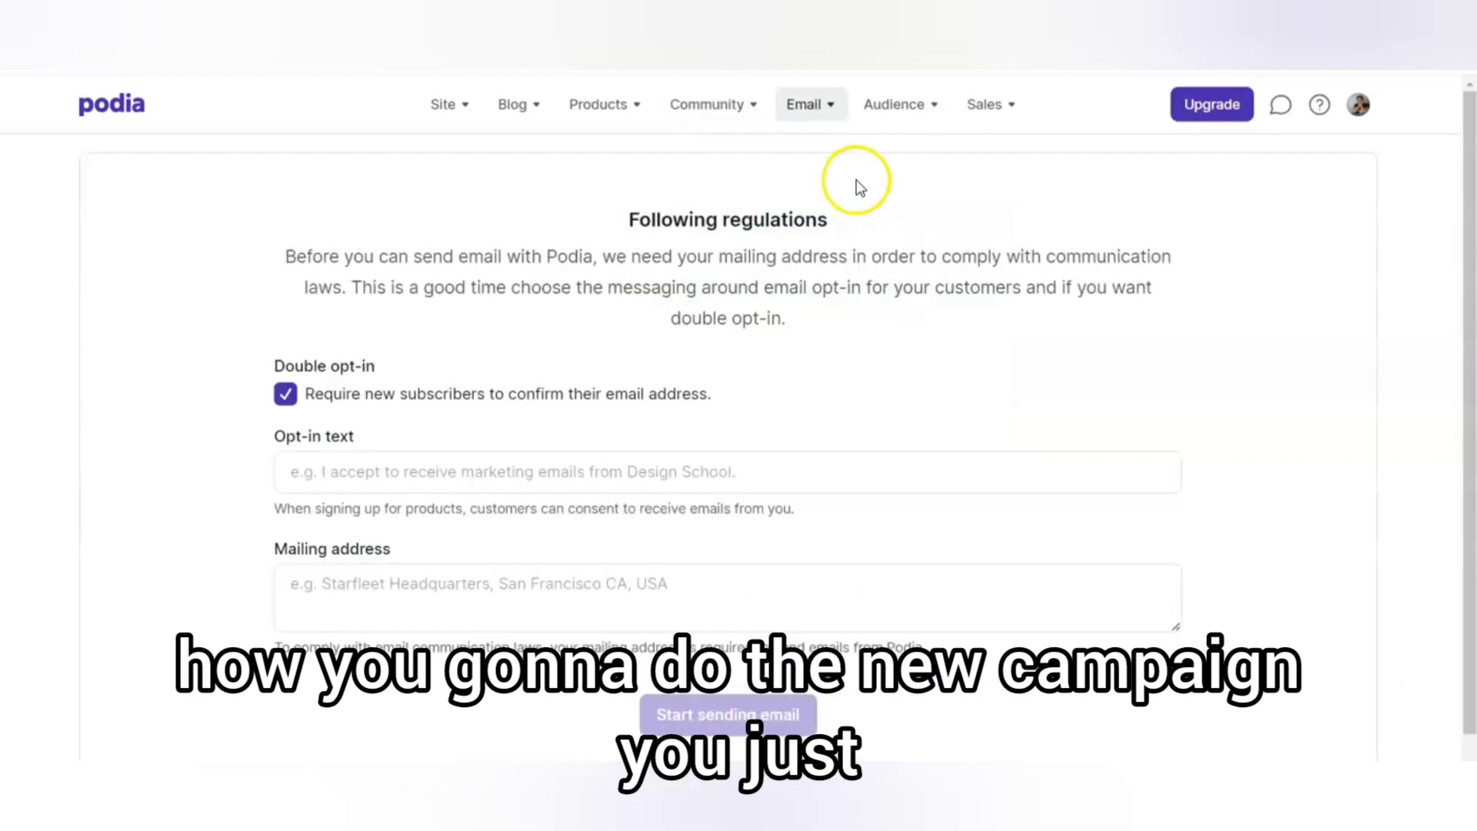
{"action": "scroll", "coordinate": [676, 633], "scroll_direction": "down", "scroll_amount": 1}
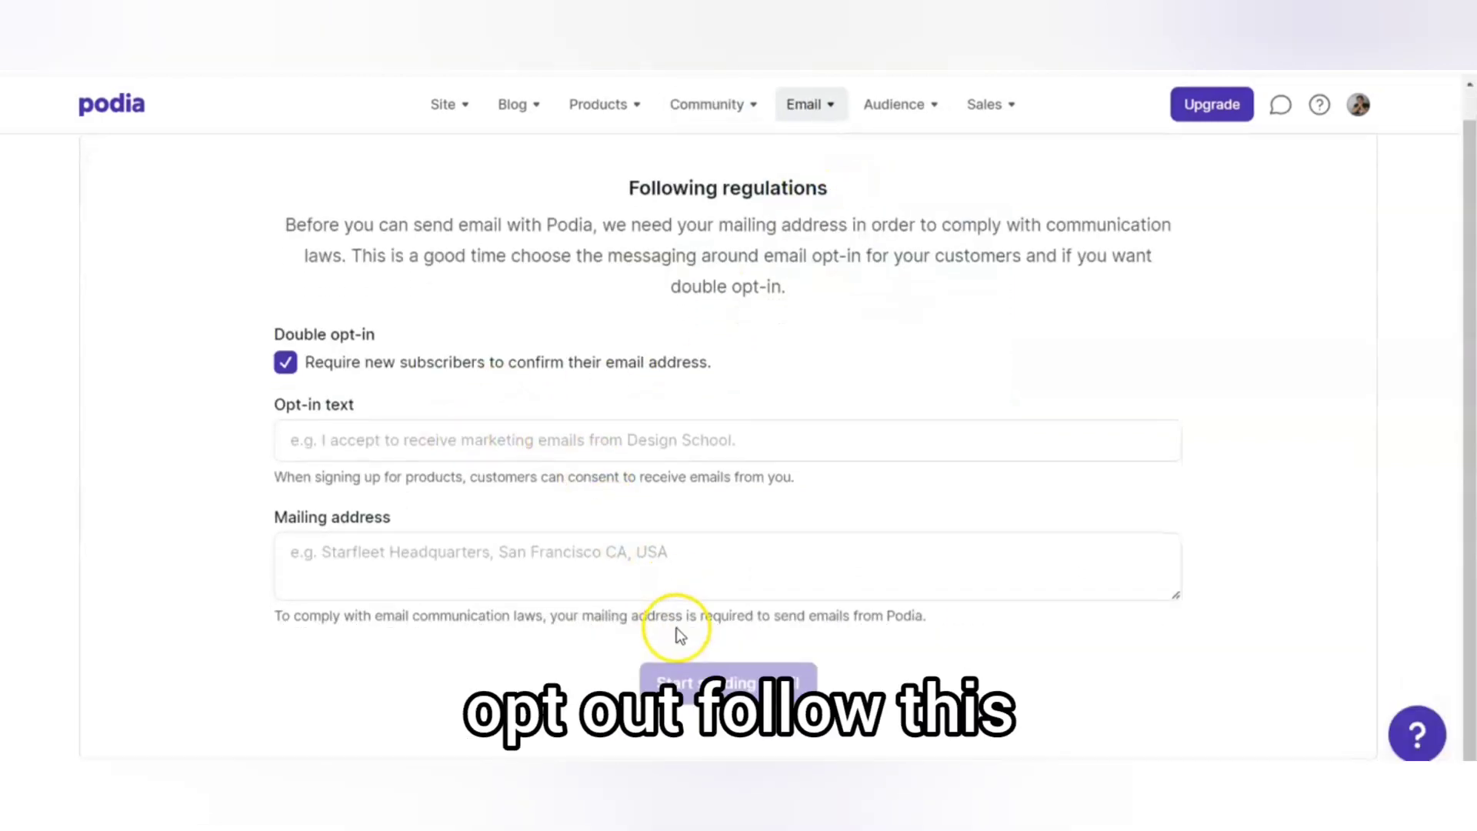
{"action": "scroll", "coordinate": [686, 554], "scroll_direction": "up", "scroll_amount": 1}
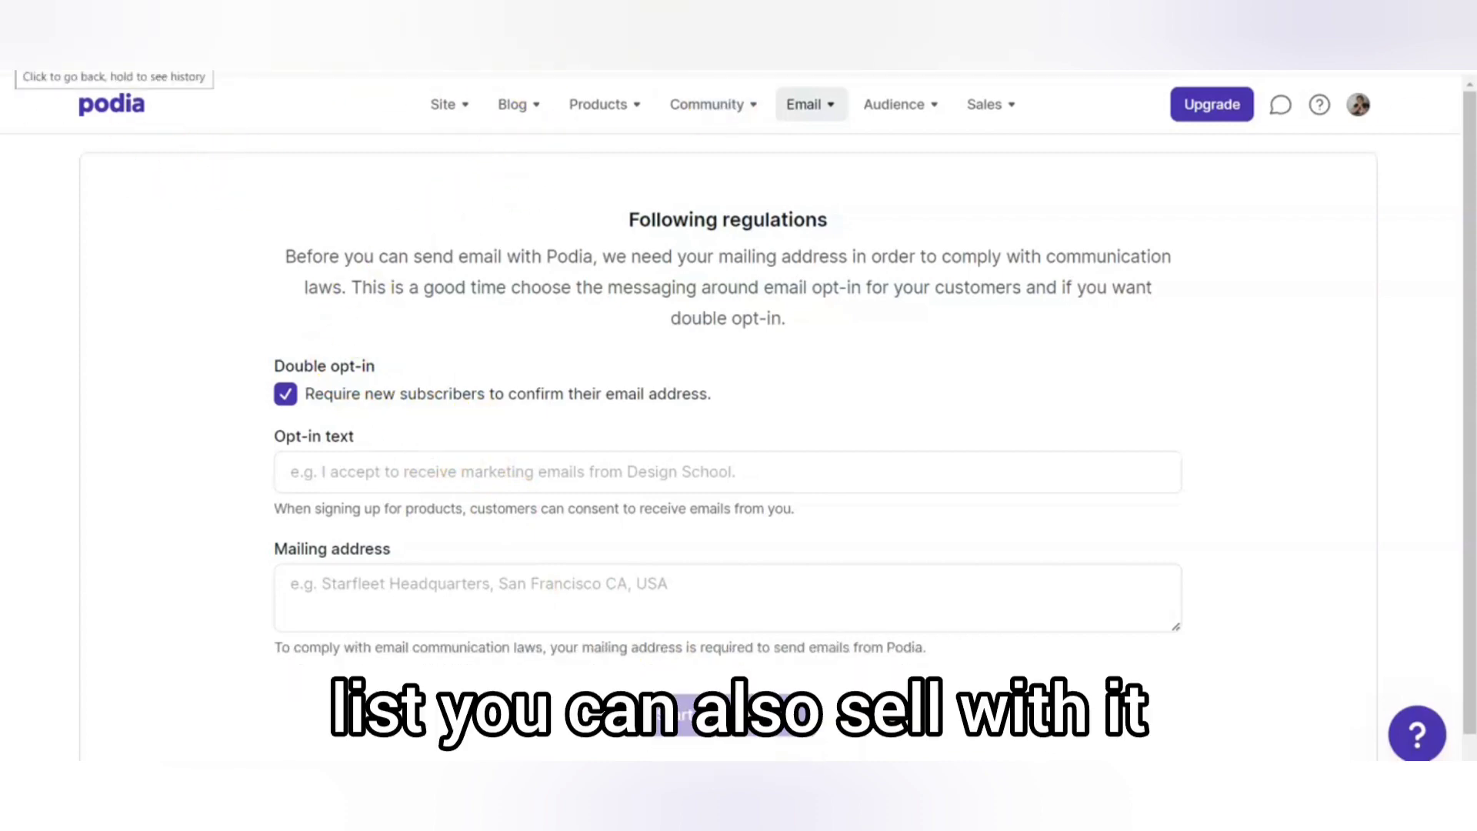
Return to the community creation page and show the options for managing the audience
{"action": "left_click", "coordinate": [23, 56]}
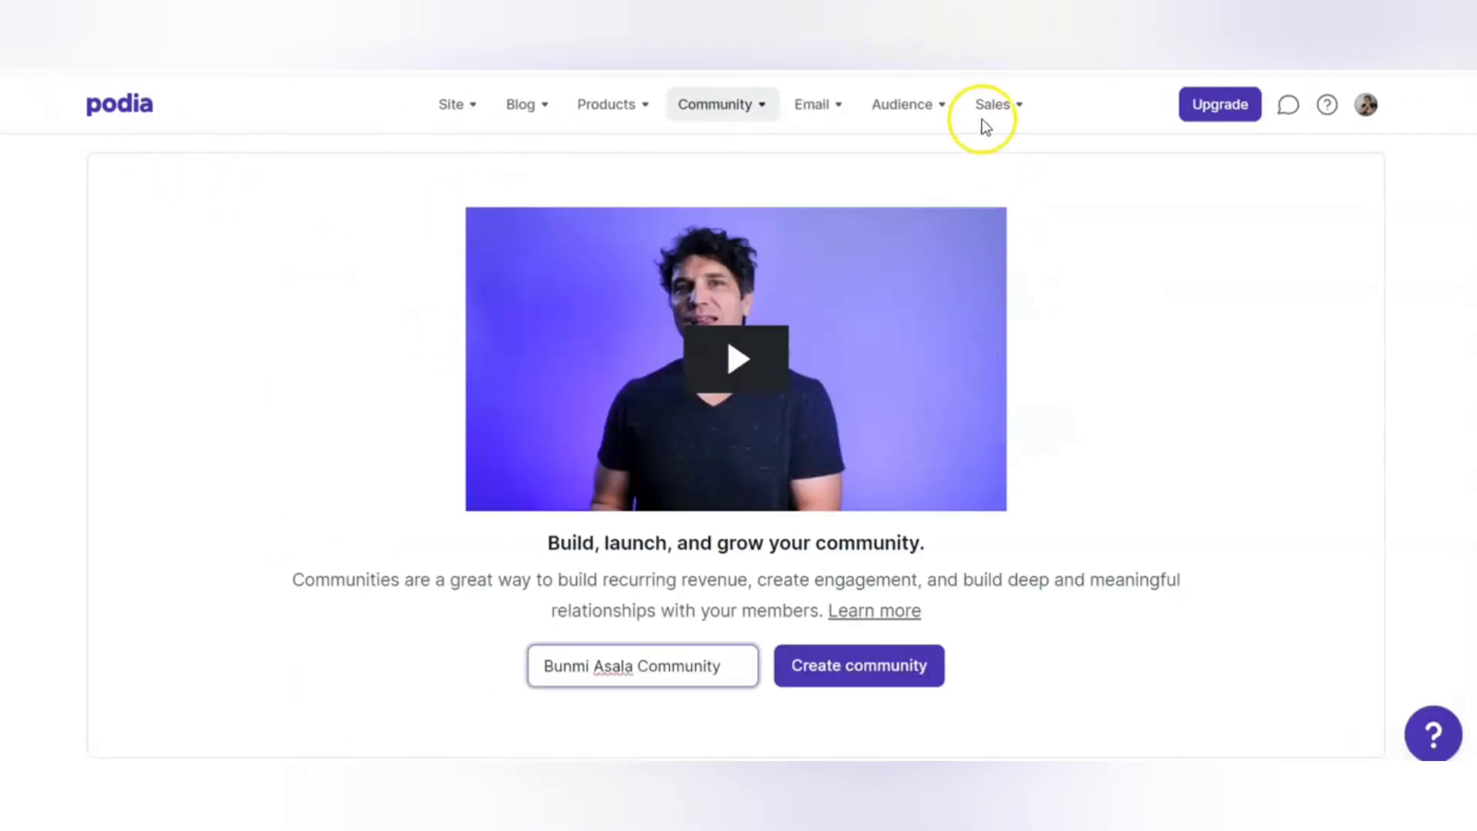
{"action": "left_click", "coordinate": [933, 108]}
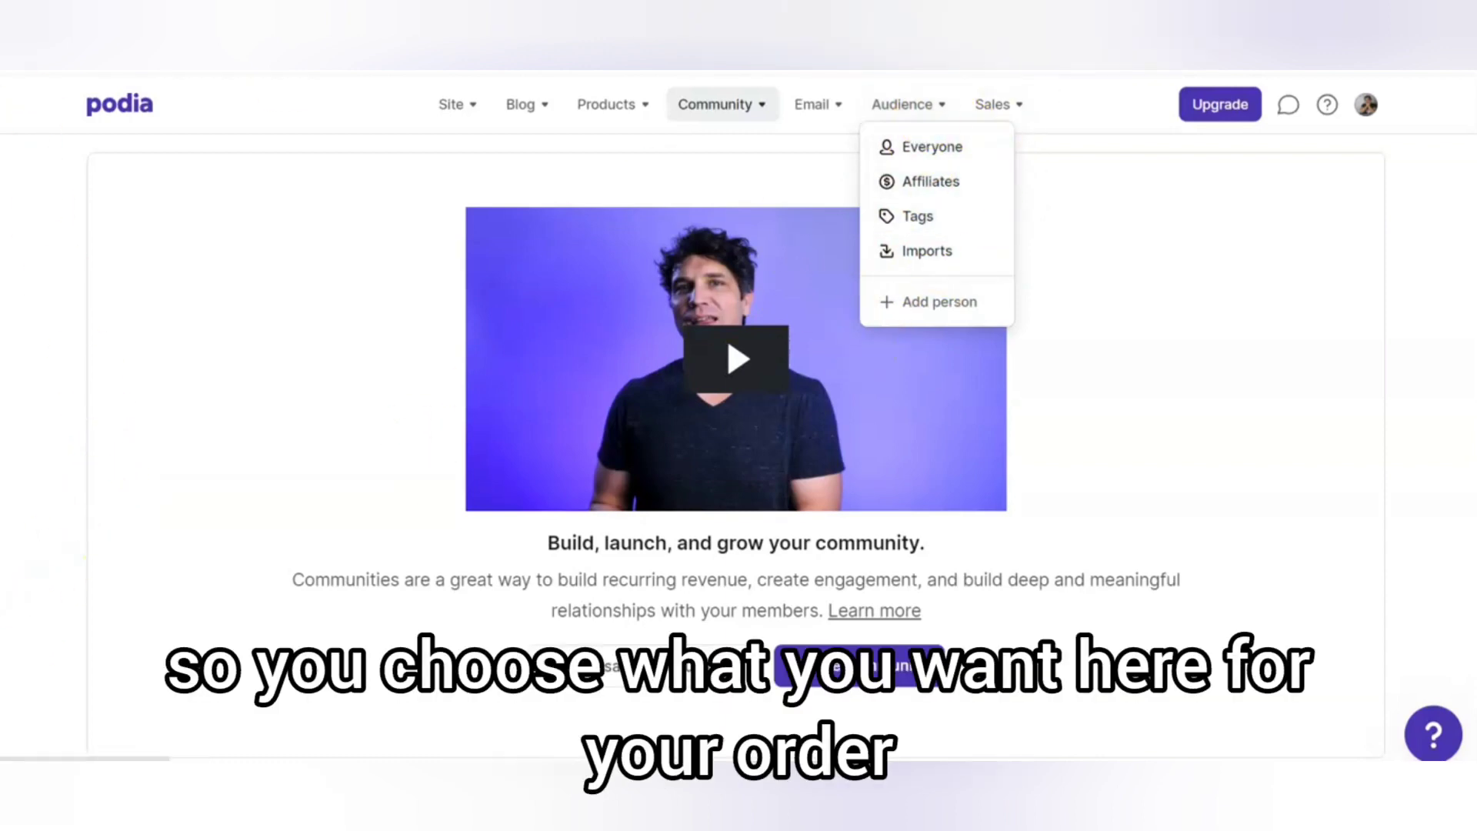
{"action": "left_click", "coordinate": [948, 107]}
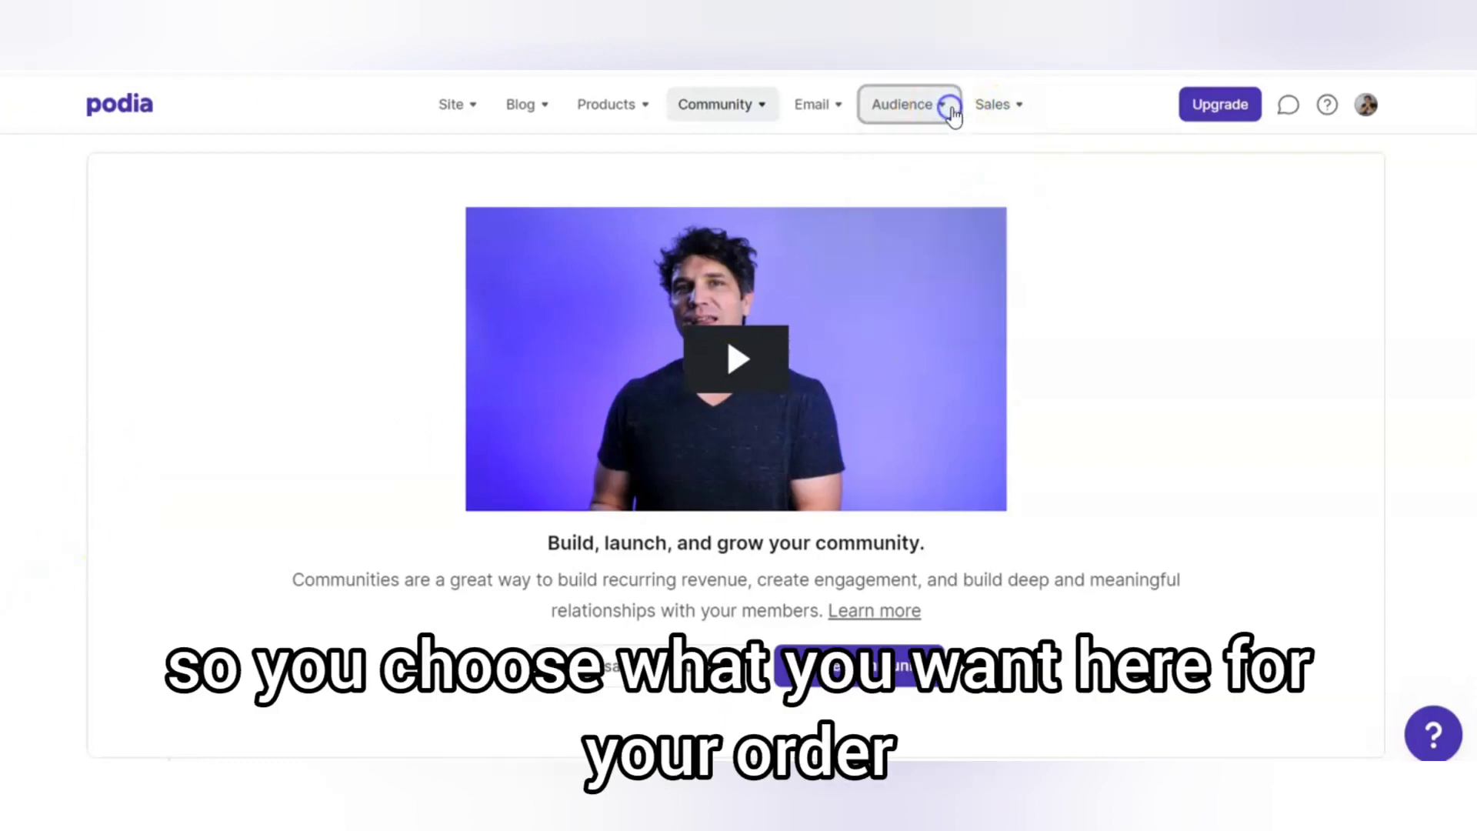
Review the sales overview and go to the payment setup settings for currency, Stripe and PayPal, taxes and account setup
{"action": "left_click", "coordinate": [1012, 107]}
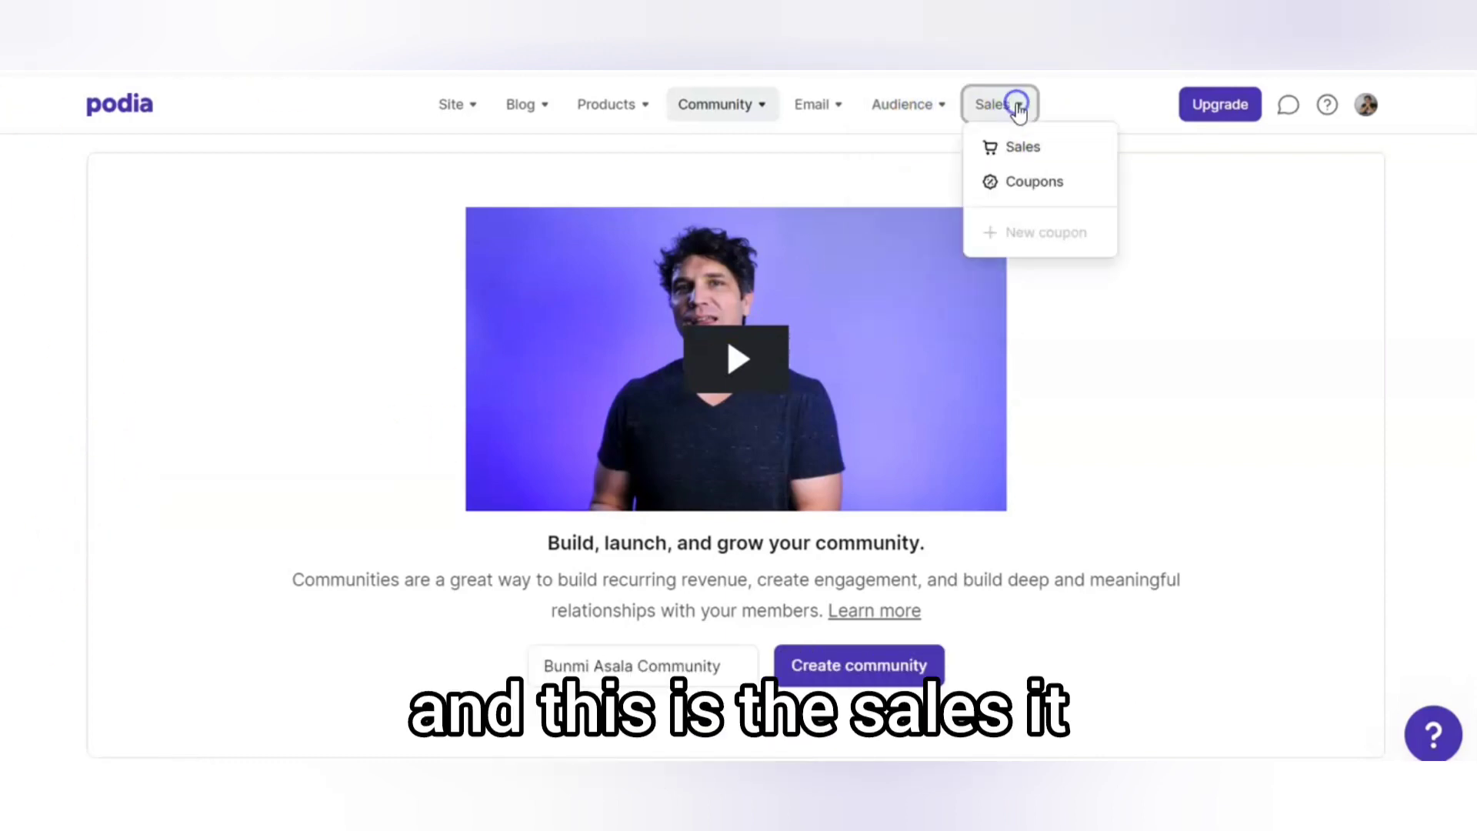
{"action": "left_click", "coordinate": [1023, 149]}
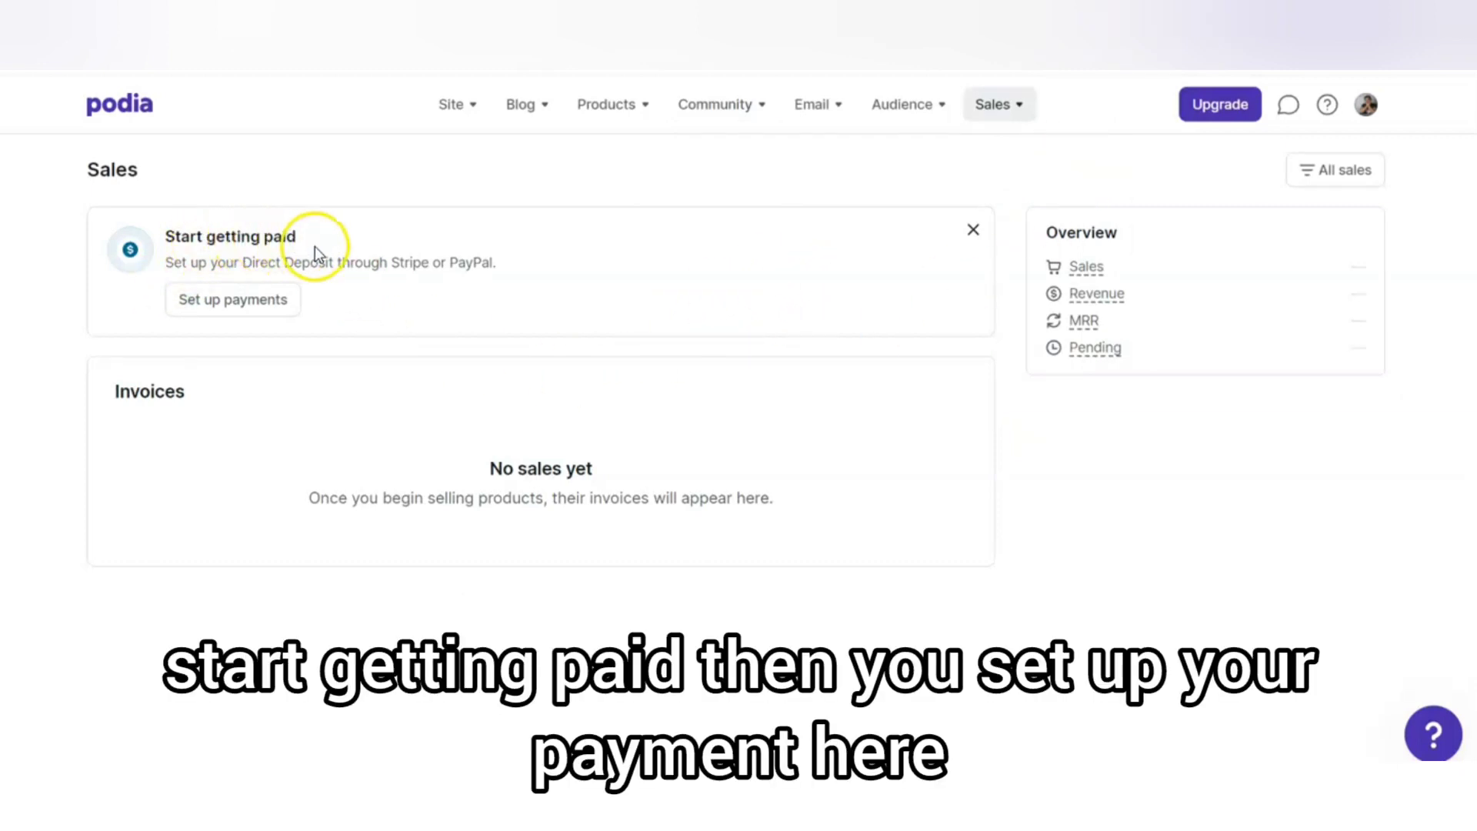
{"action": "left_click", "coordinate": [231, 307]}
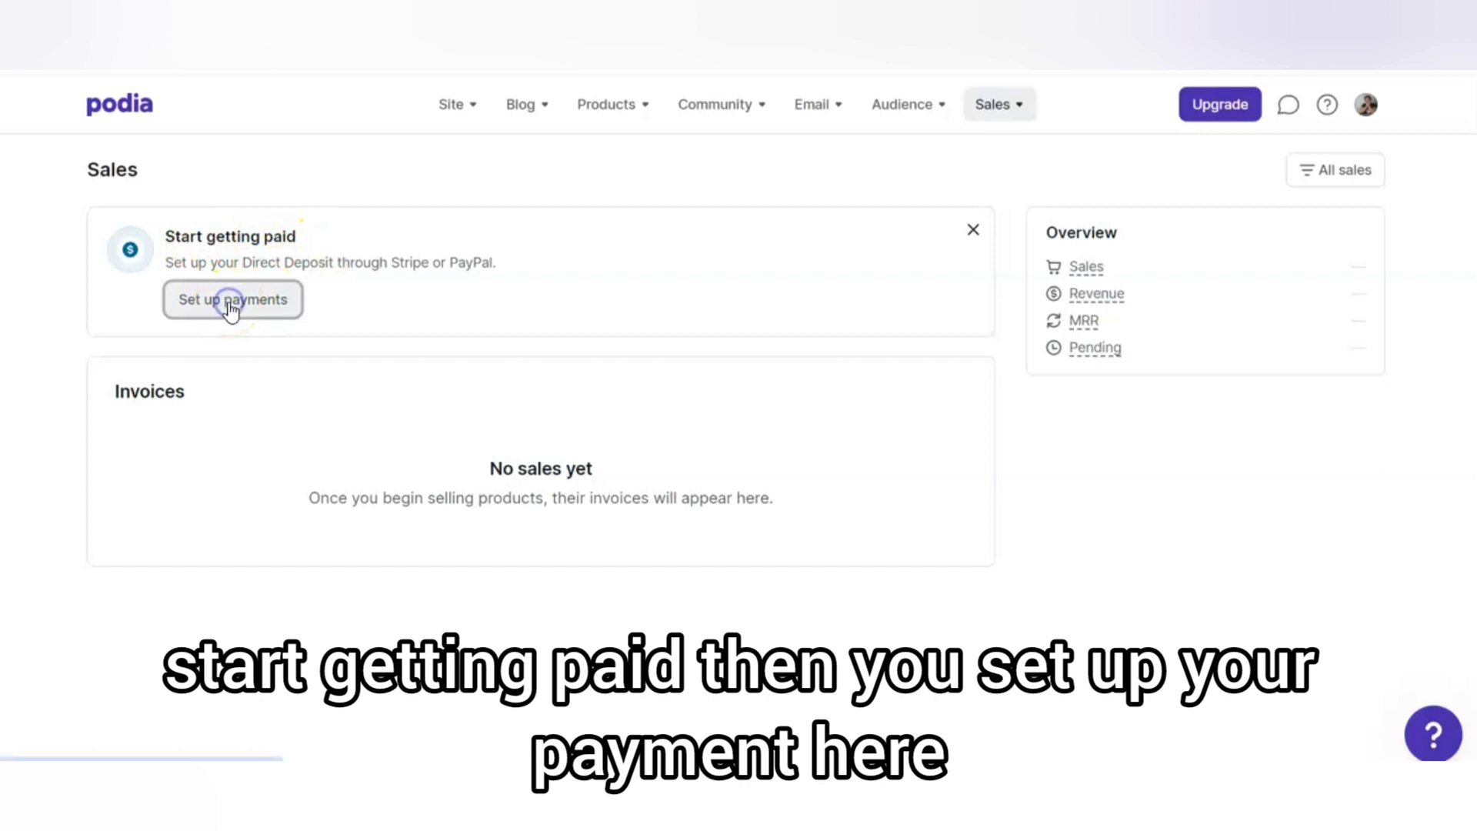
{"action": "left_click", "coordinate": [699, 329]}
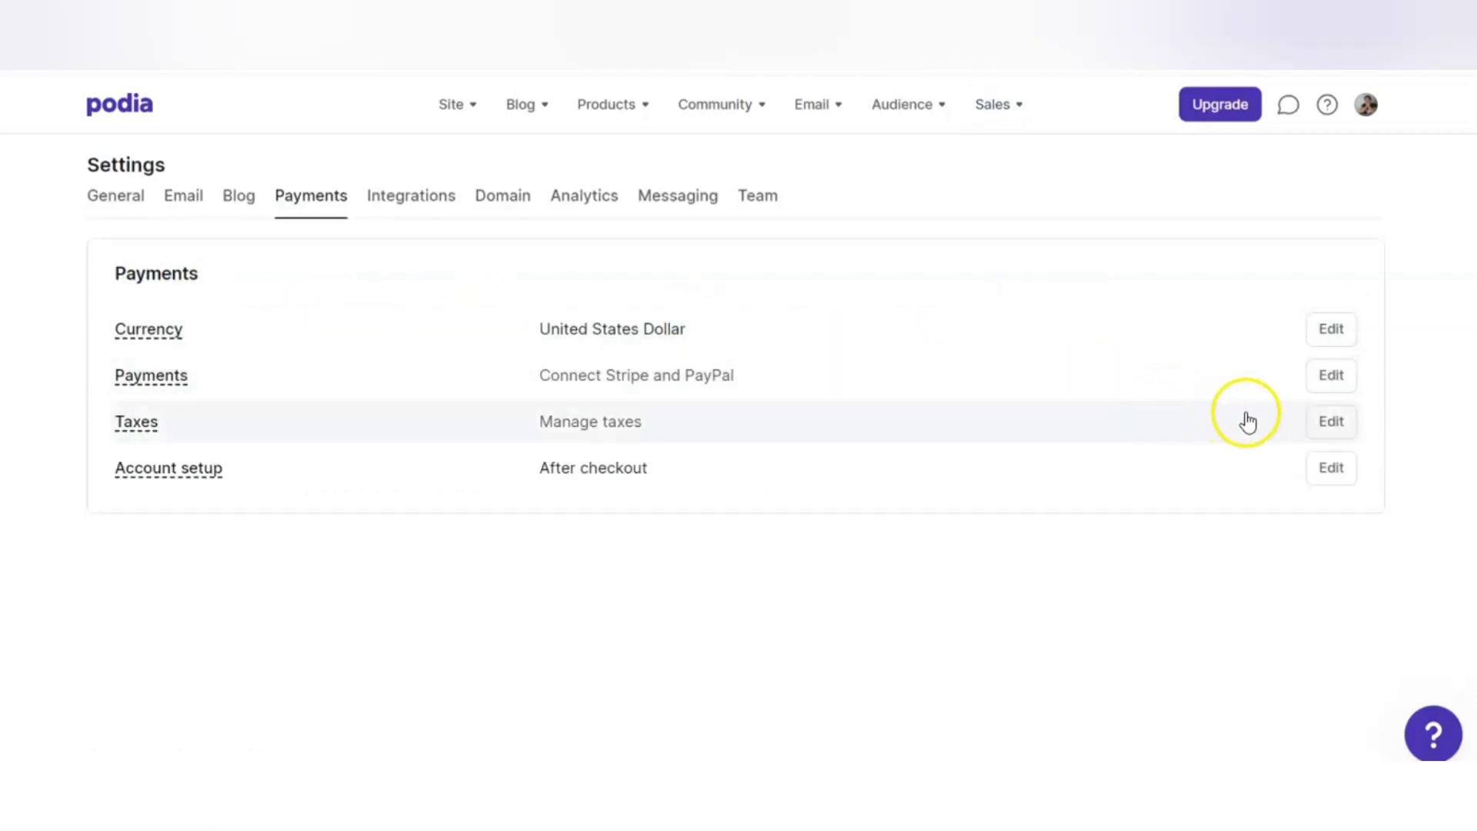
Look through the account's integrations, domain and third-party analytics settings
{"action": "left_click", "coordinate": [403, 201]}
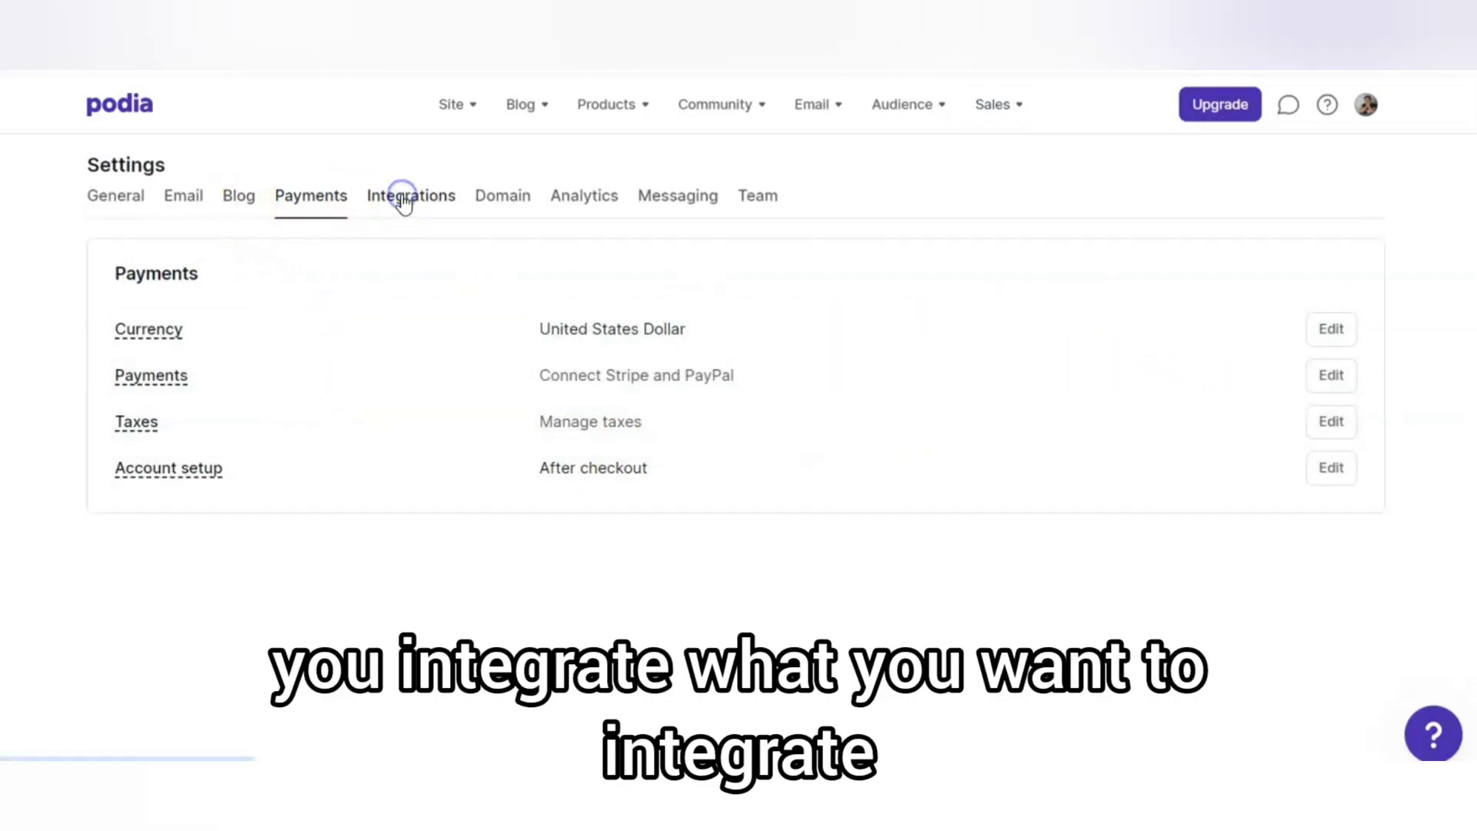
{"action": "left_click", "coordinate": [501, 206]}
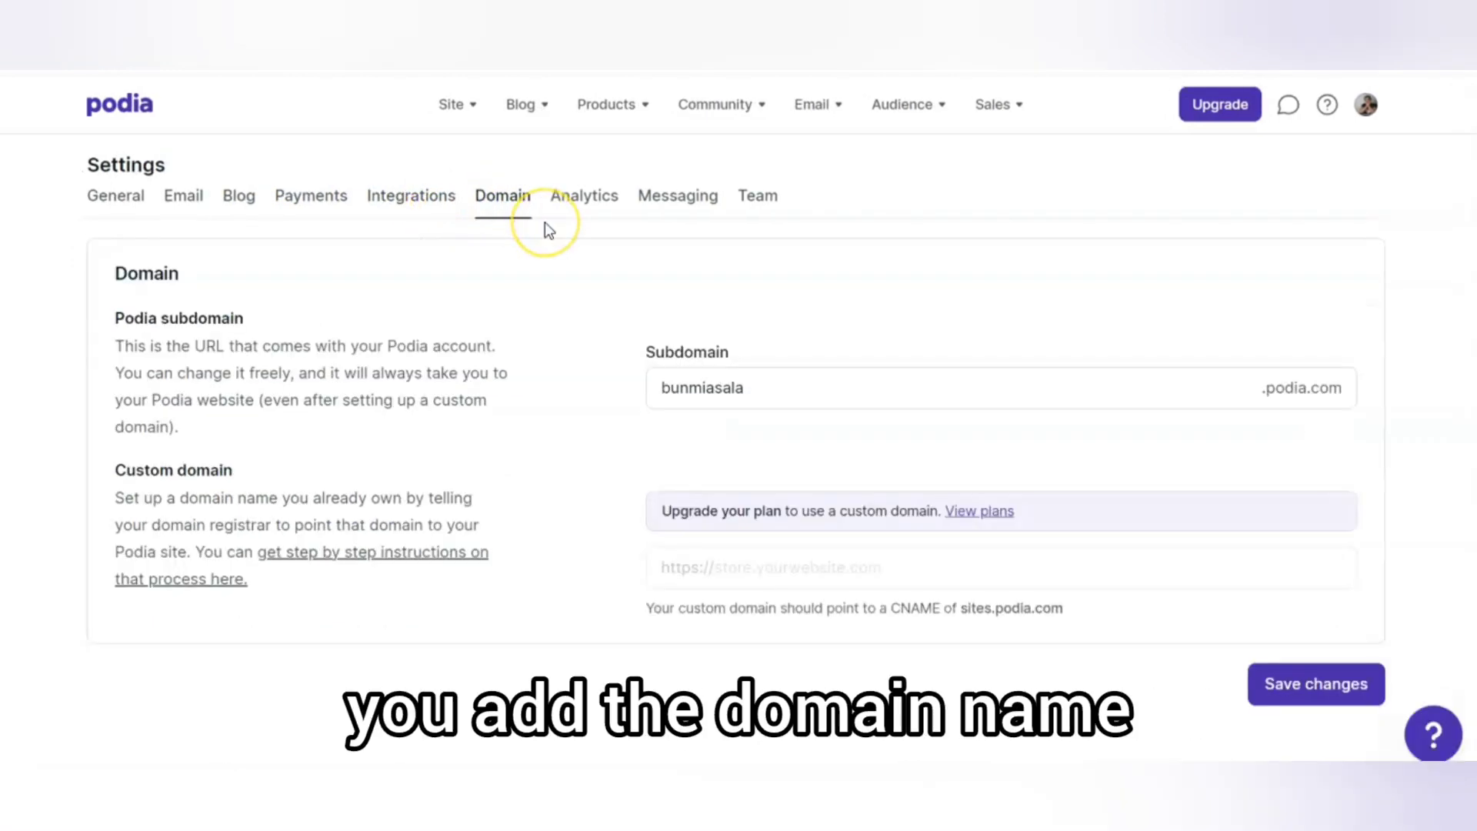
{"action": "left_click", "coordinate": [568, 199]}
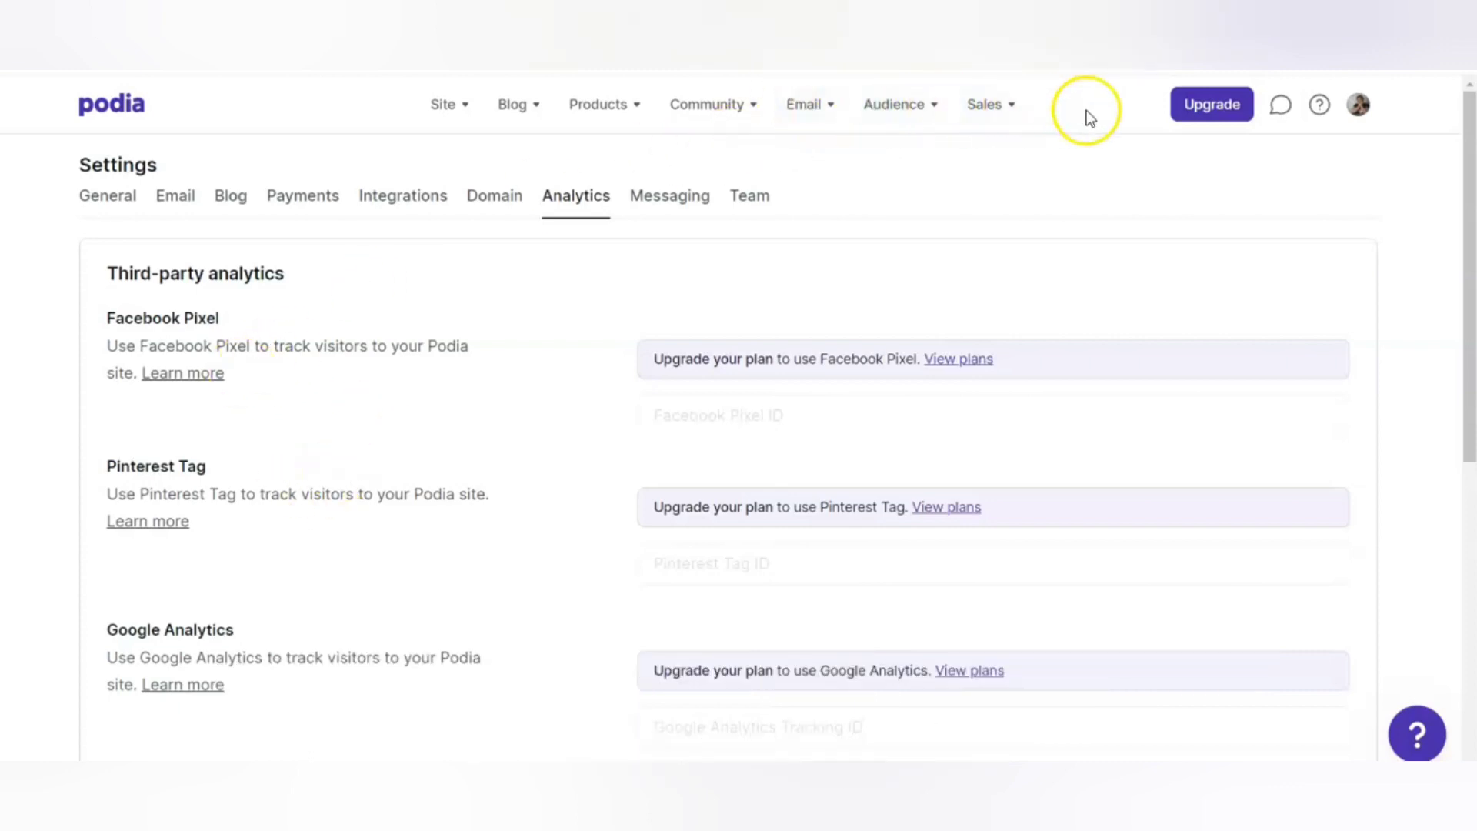
Open the coupons page from the sales options
{"action": "left_click", "coordinate": [1016, 122]}
{"action": "left_click", "coordinate": [1006, 182]}
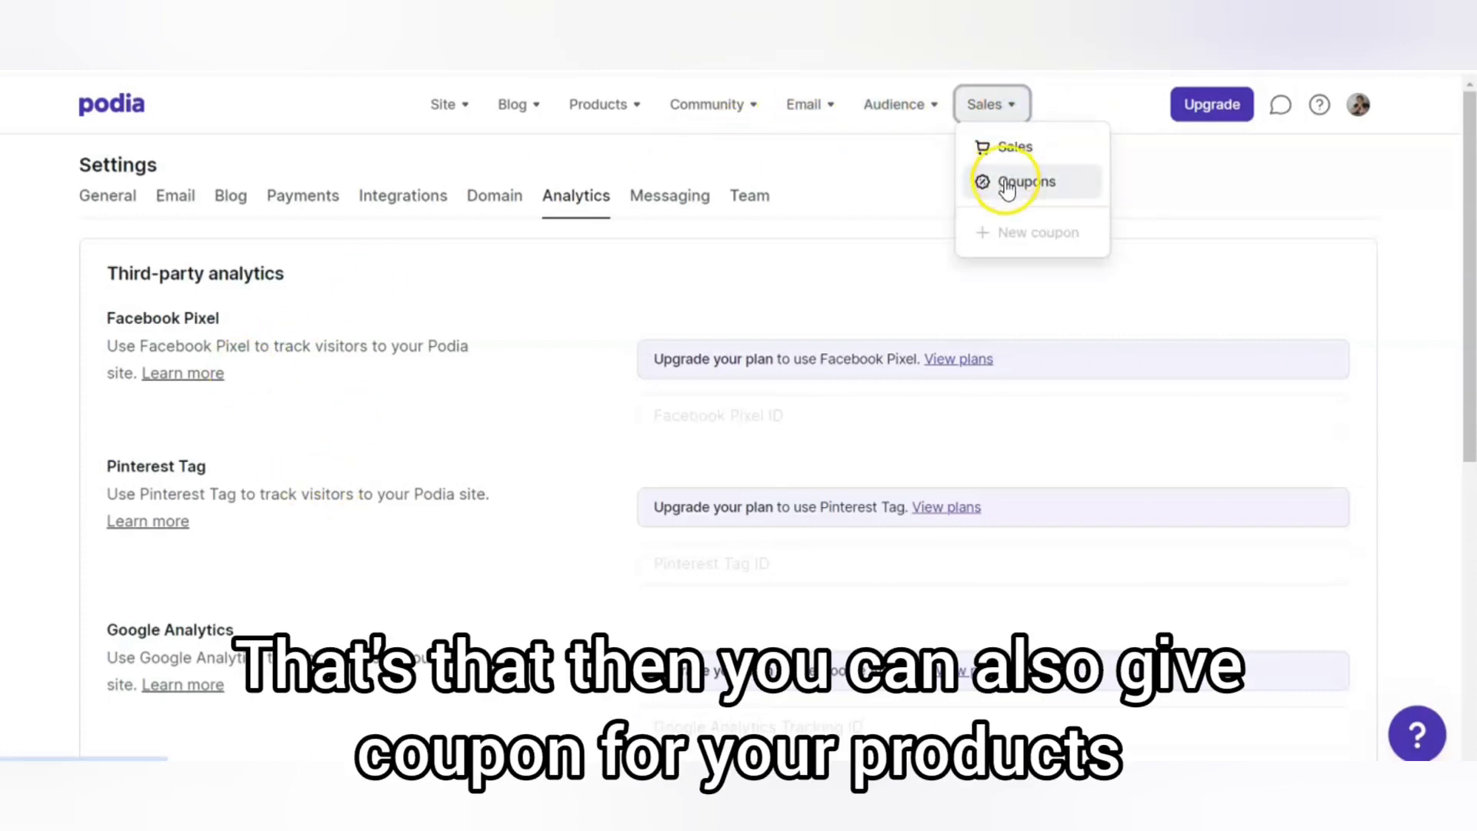